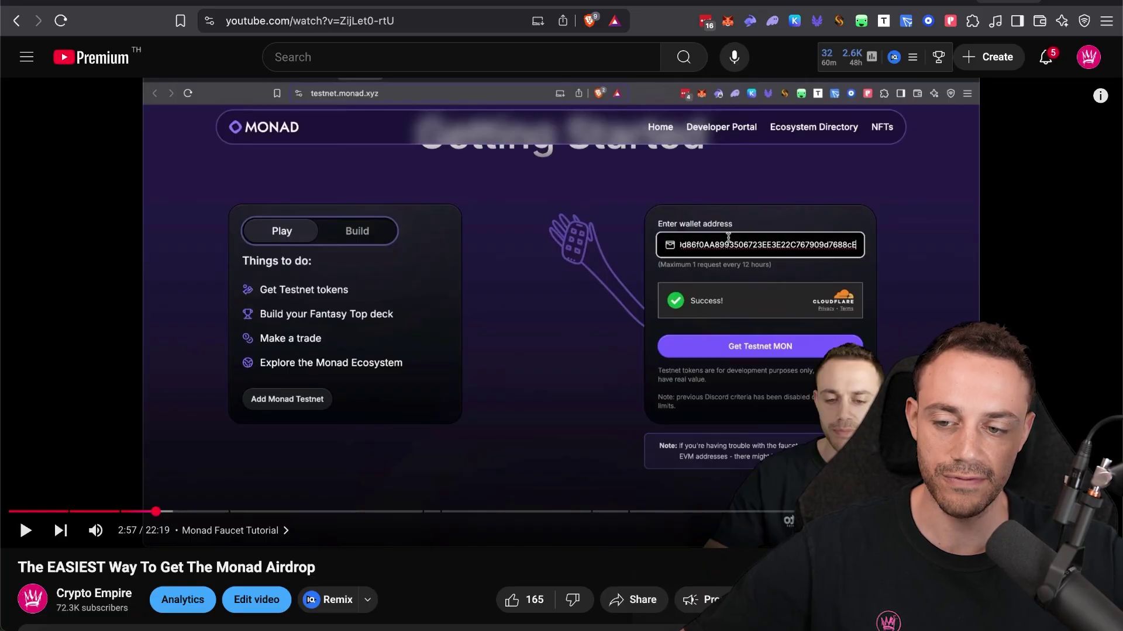
# - Switch to the Monad testnet site and look over its home page
pyautogui.click(99, 4)
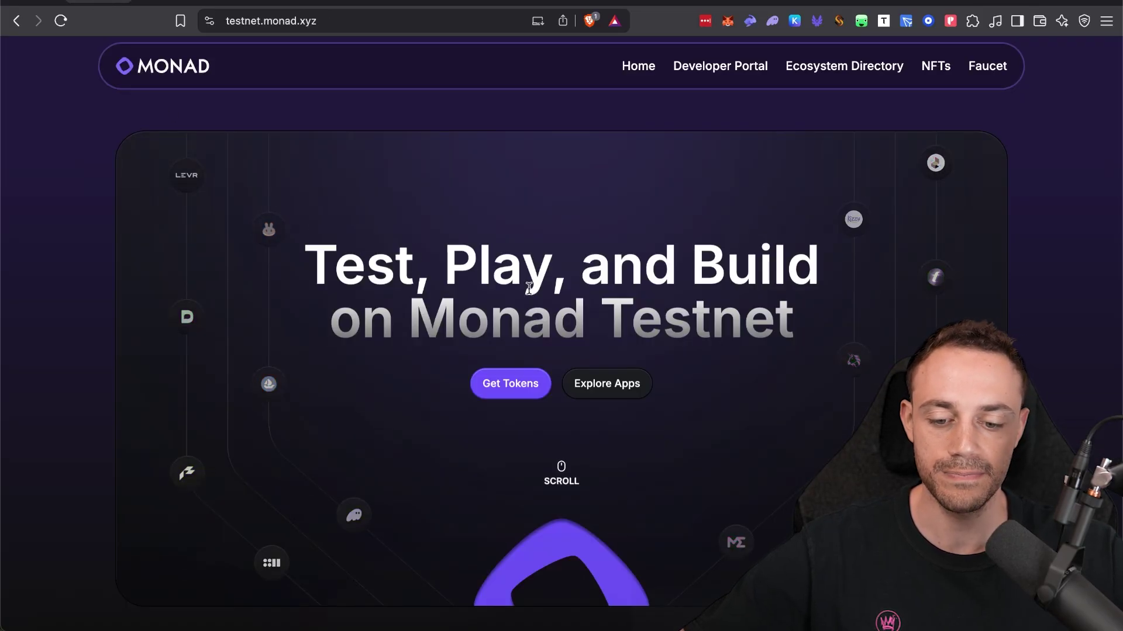
pyautogui.scroll(-5, 528, 289)
pyautogui.scroll(6, 529, 289)
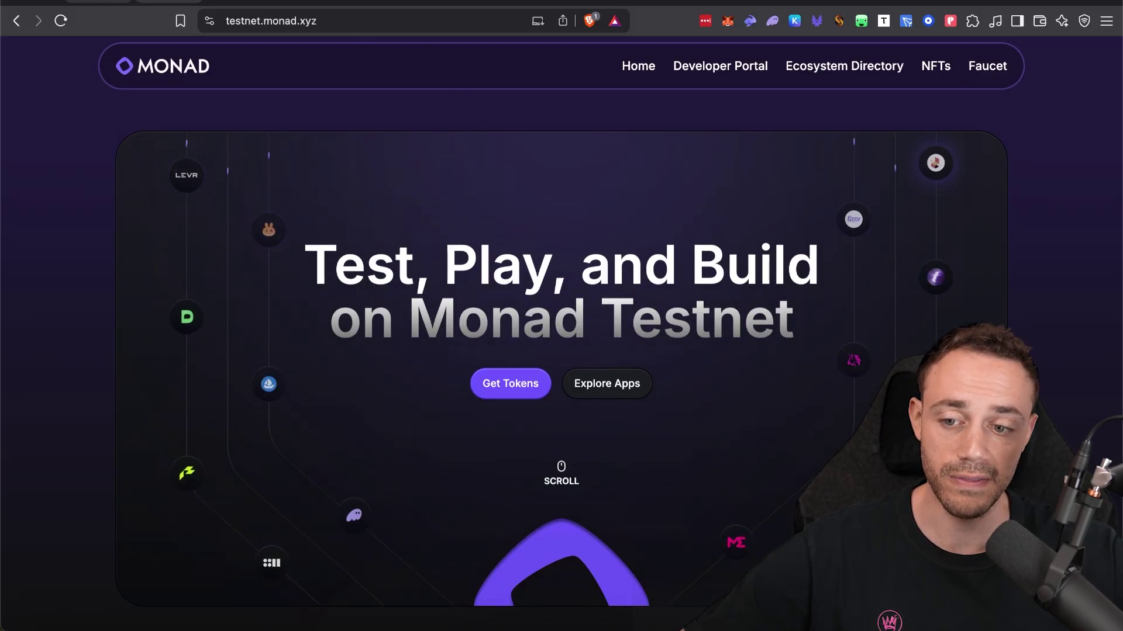
# - Open the Monad Faucet page and highlight the wallet eligibility requirement below the address field
pyautogui.click(172, 3)
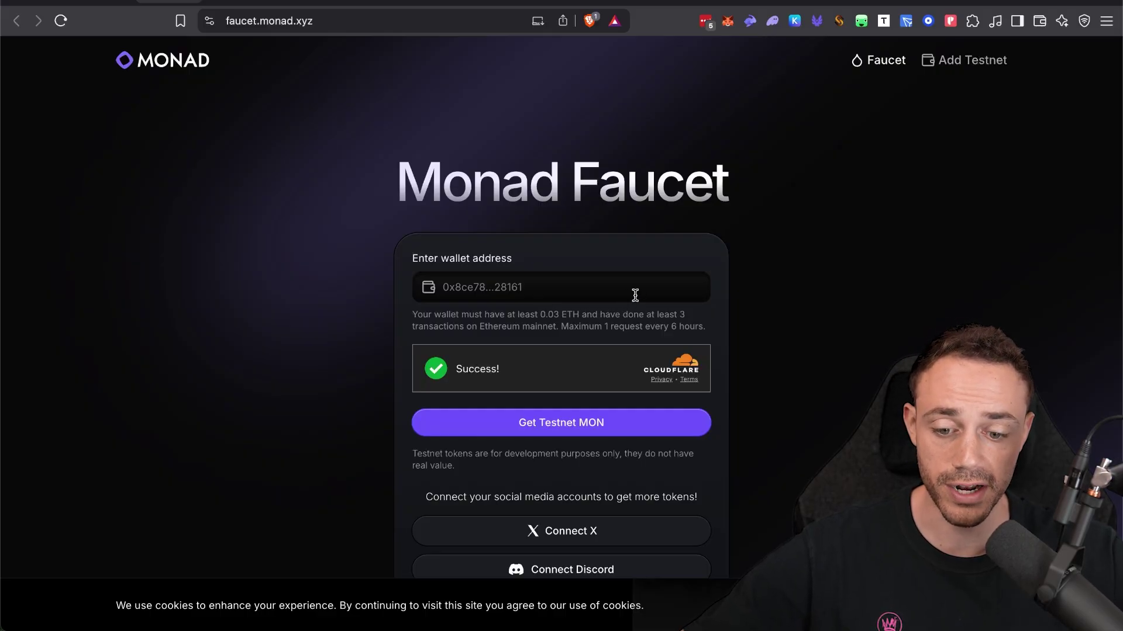
pyautogui.moveTo(518, 313); pyautogui.dragTo(606, 308)
pyautogui.moveTo(514, 310); pyautogui.dragTo(596, 319)
pyautogui.click(597, 319)
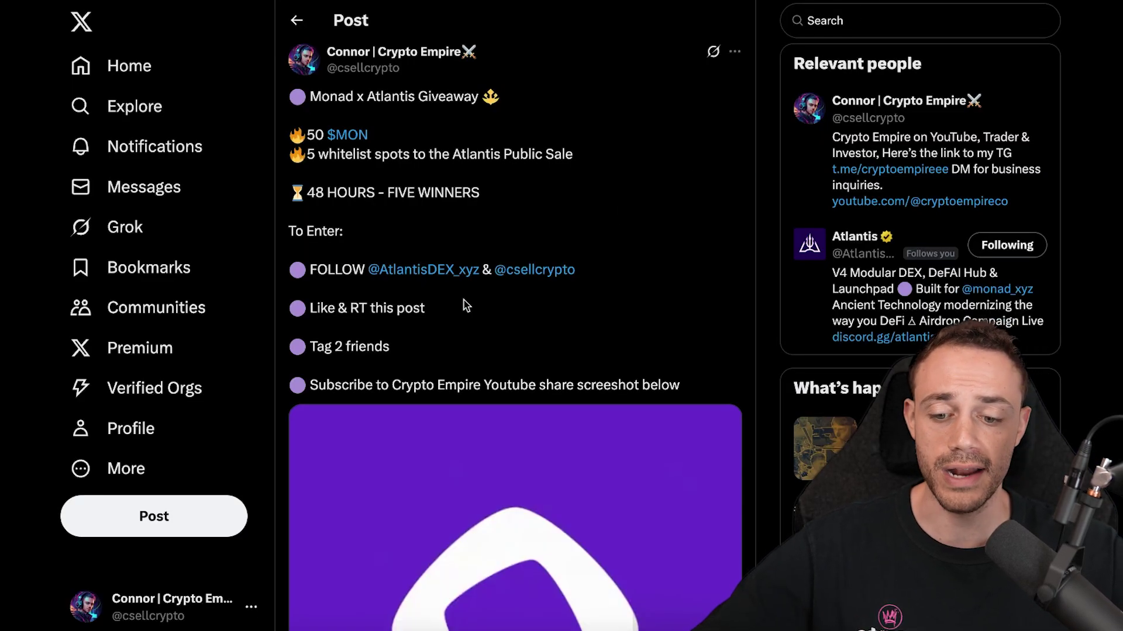
# - Review the Monad x Atlantis giveaway post on X, including its prizes and entry requirements
pyautogui.scroll(-5, 464, 300)
pyautogui.scroll(5, 464, 300)
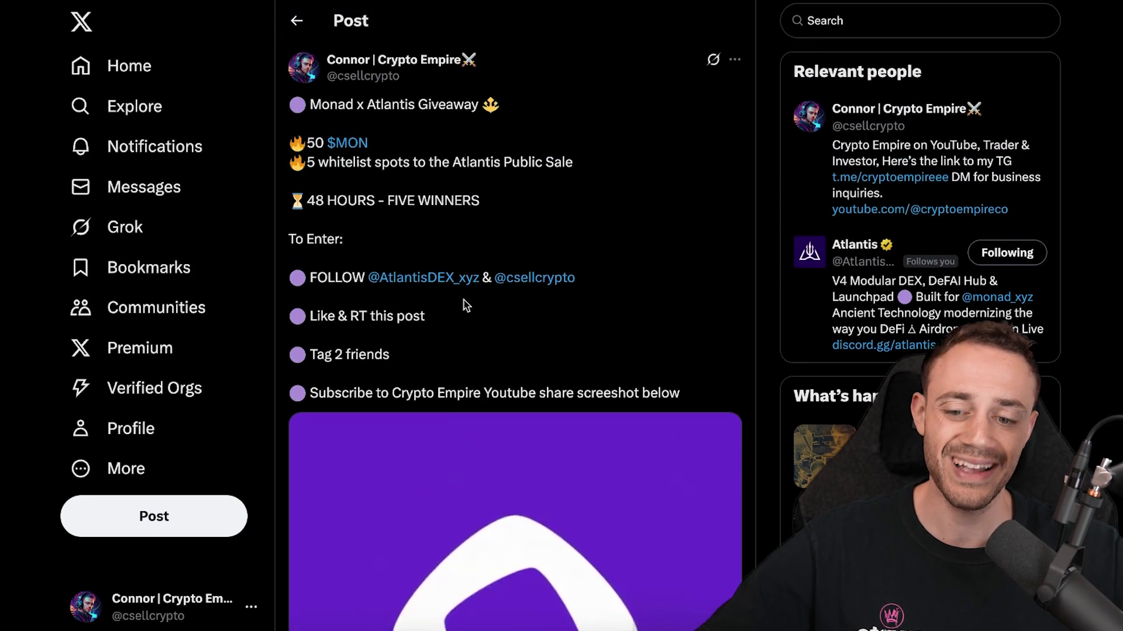
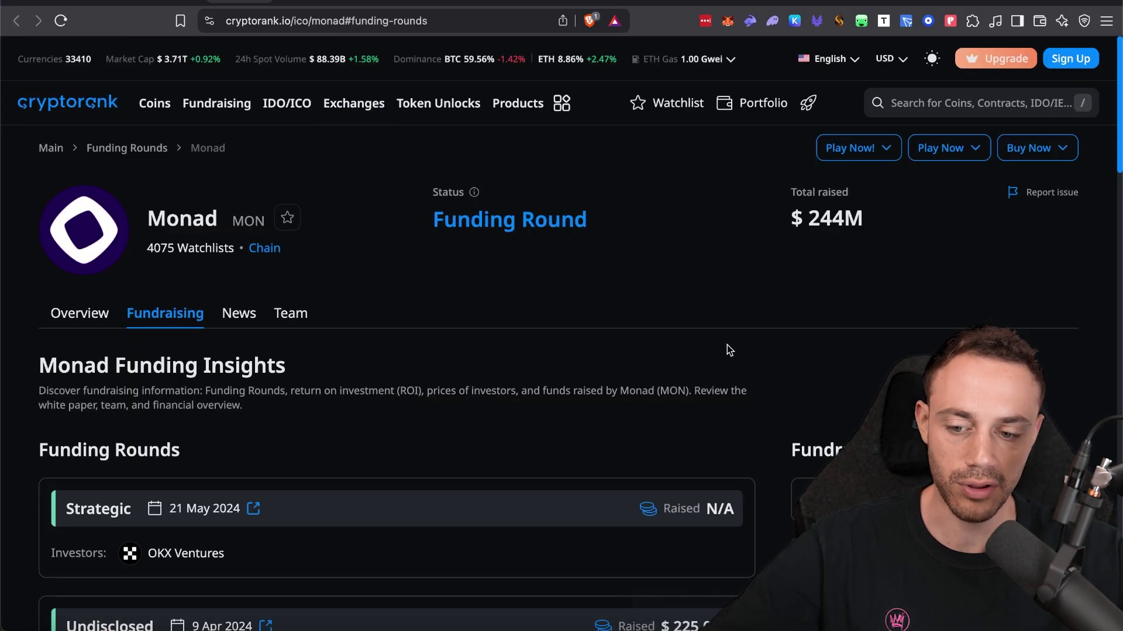
# - Review Monad's funding rounds and their investors on CryptoRank, down to the Seed round
pyautogui.scroll(-3, 727, 345)
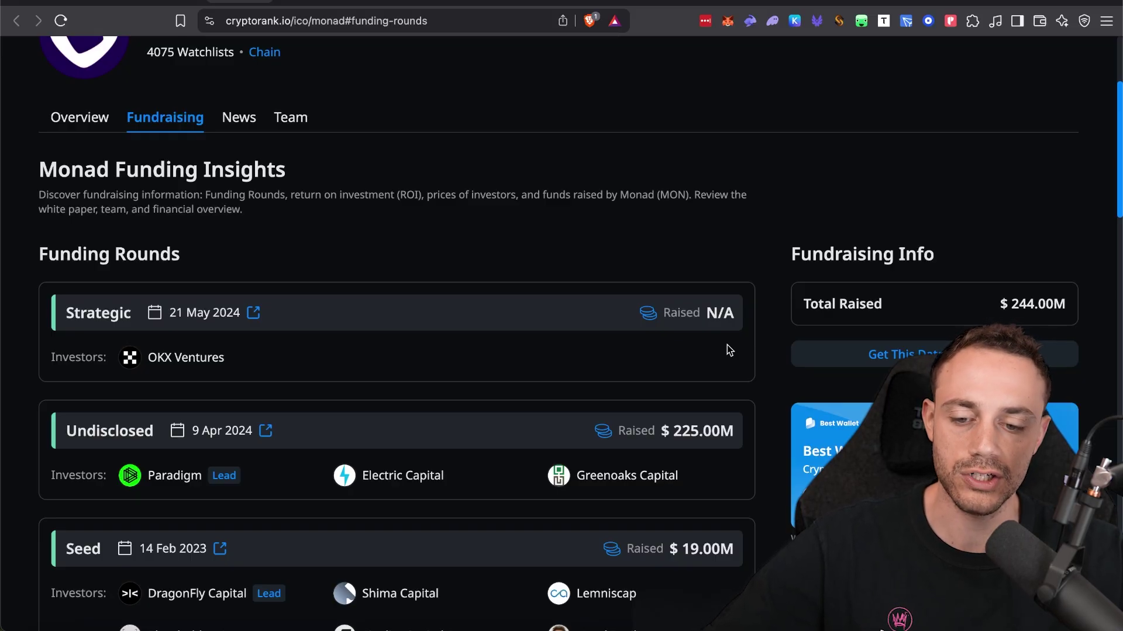
pyautogui.scroll(3, 728, 345)
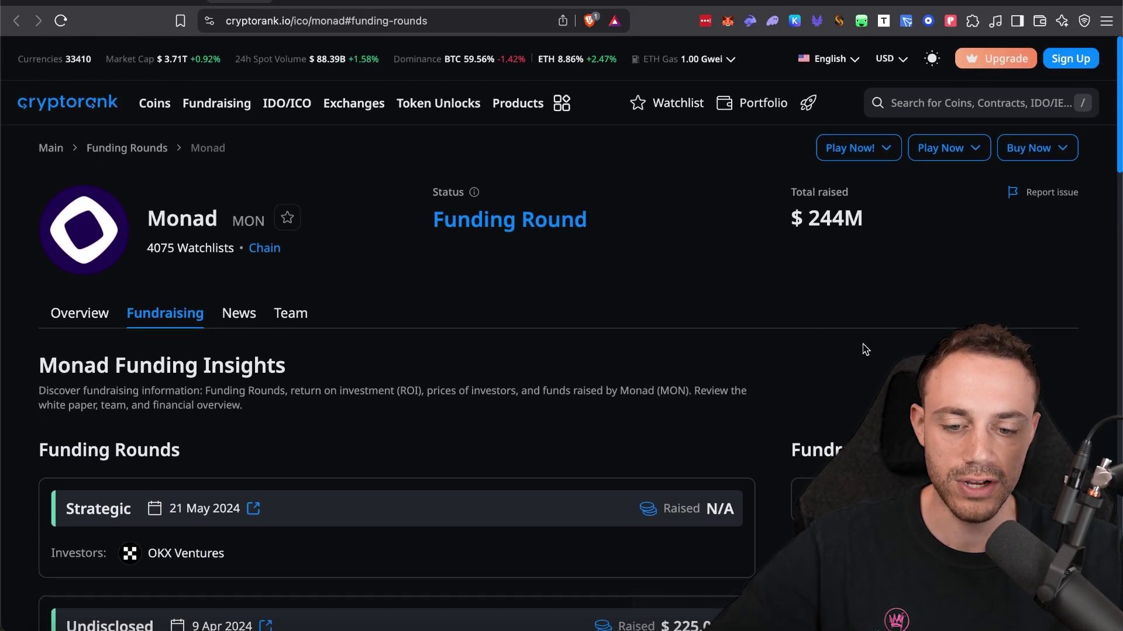
pyautogui.scroll(-1, 866, 350)
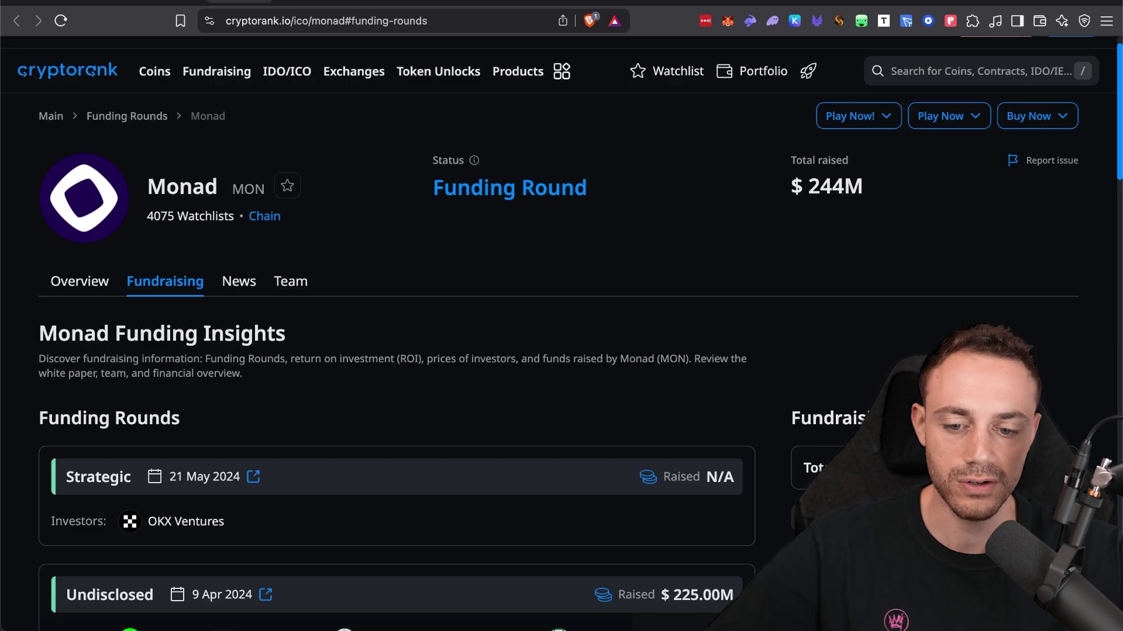
pyautogui.scroll(-6, 706, 325)
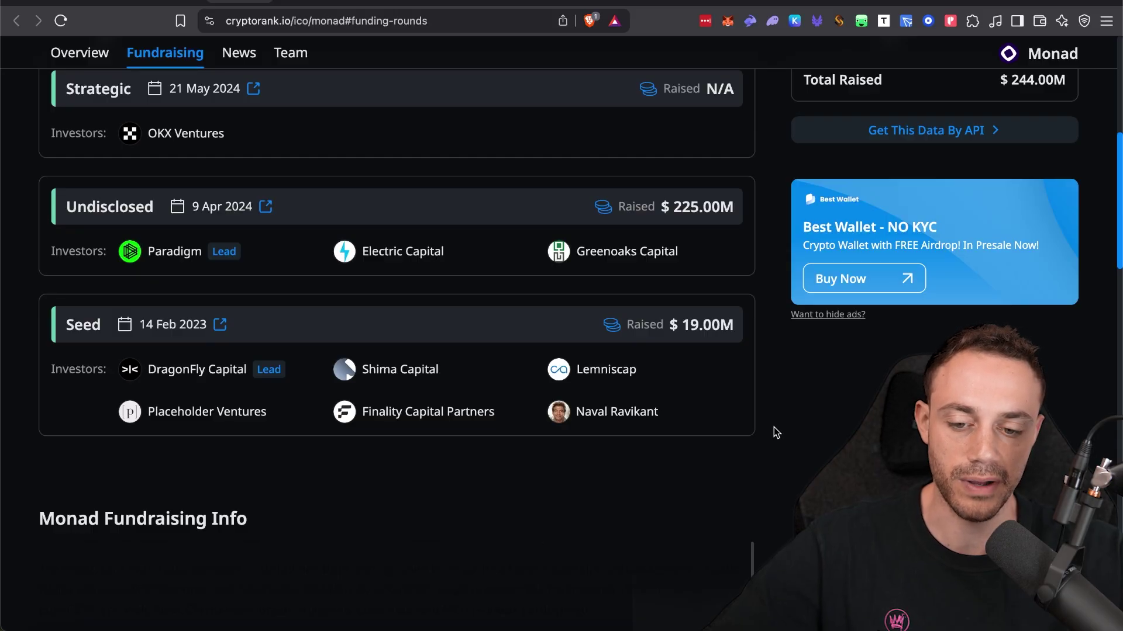
# - View Naval Ravikant's investor page from the Seed round in a new tab and return to Monad's funding rounds
pyautogui.rightClick(593, 408)
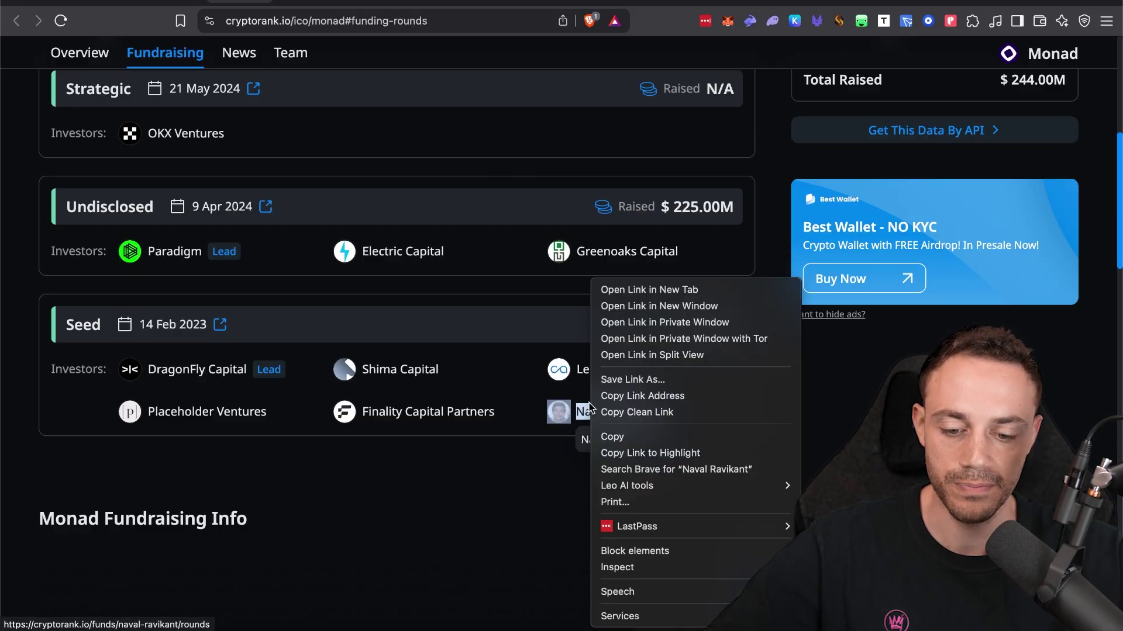
pyautogui.click(620, 289)
pyautogui.click(292, 3)
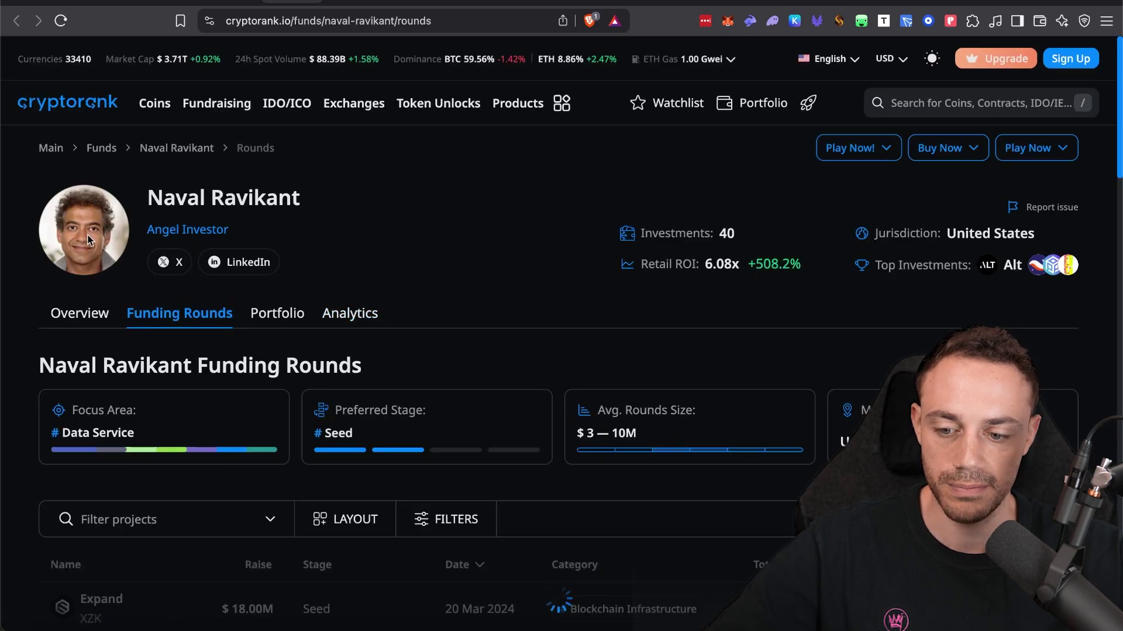
pyautogui.click(222, 1)
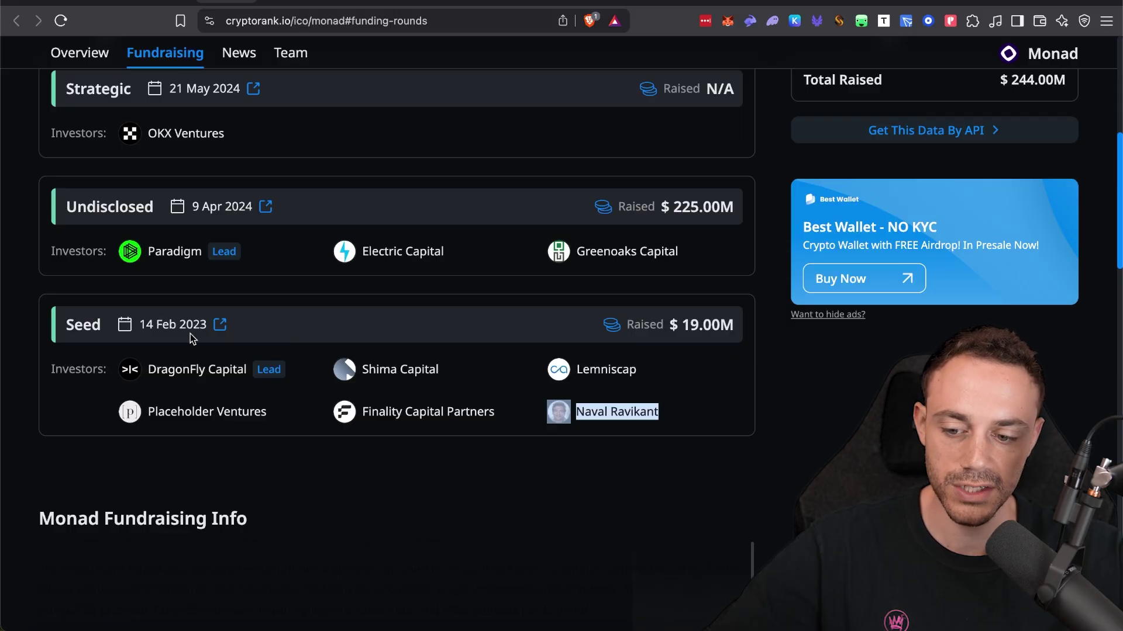
# - Compare the amounts raised in Monad's individual funding rounds with the project's total raised
pyautogui.scroll(1, 233, 300)
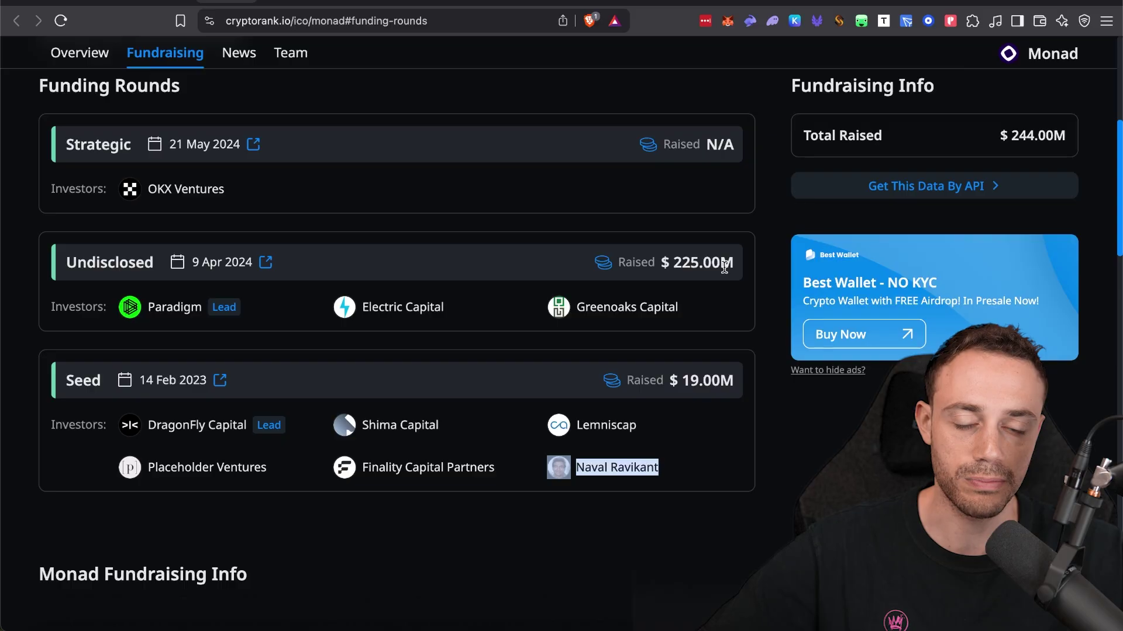
pyautogui.scroll(6, 724, 268)
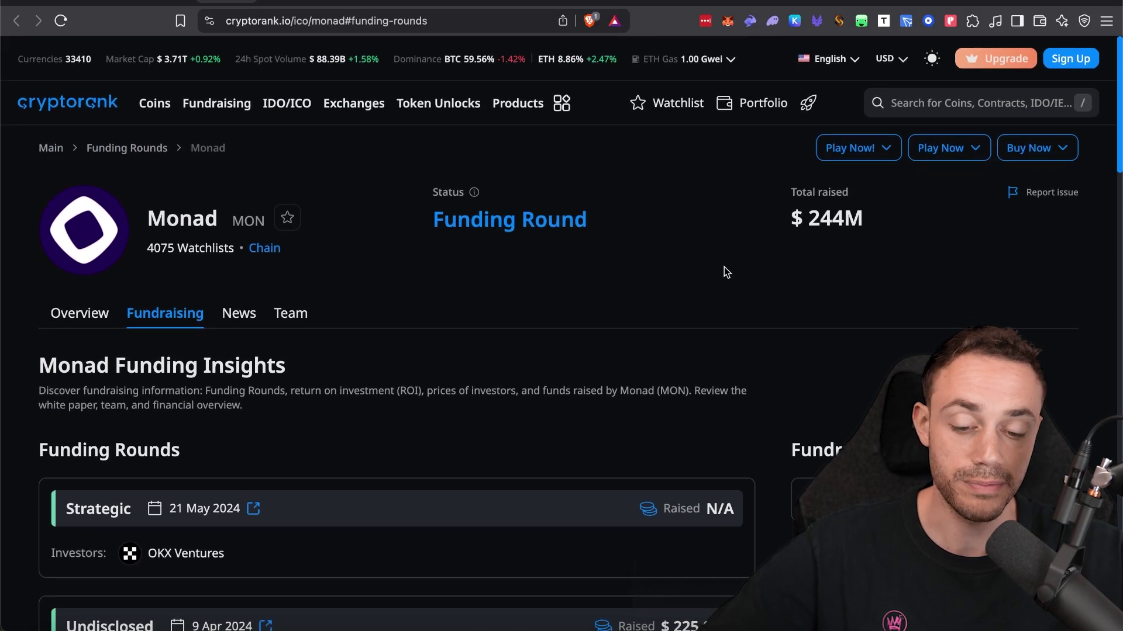
pyautogui.scroll(-5, 724, 267)
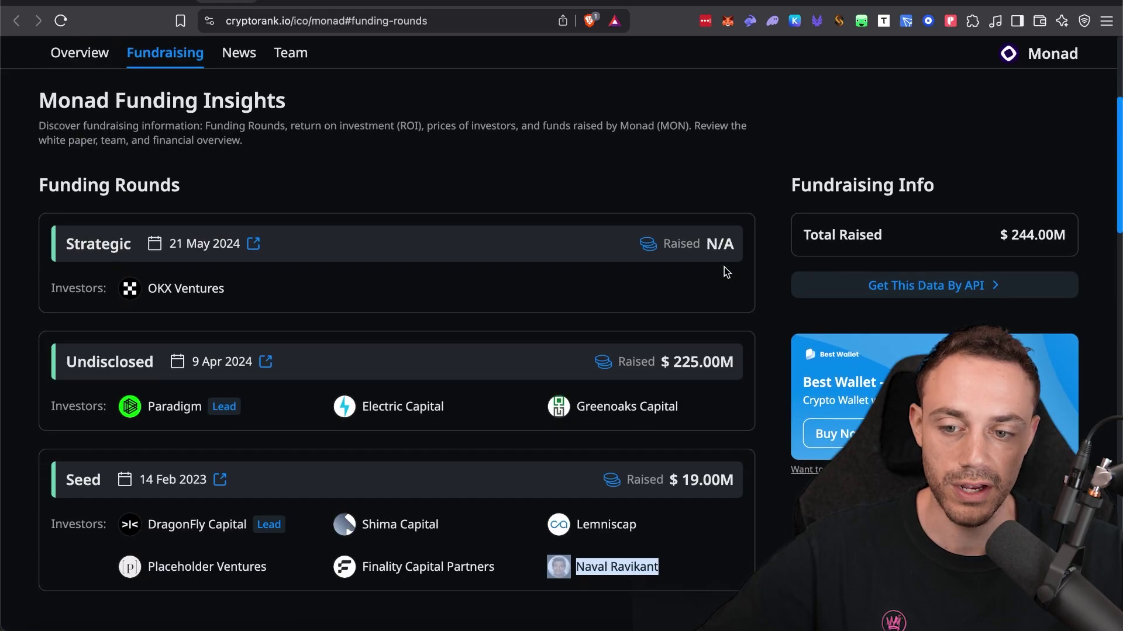
pyautogui.scroll(5, 508, 240)
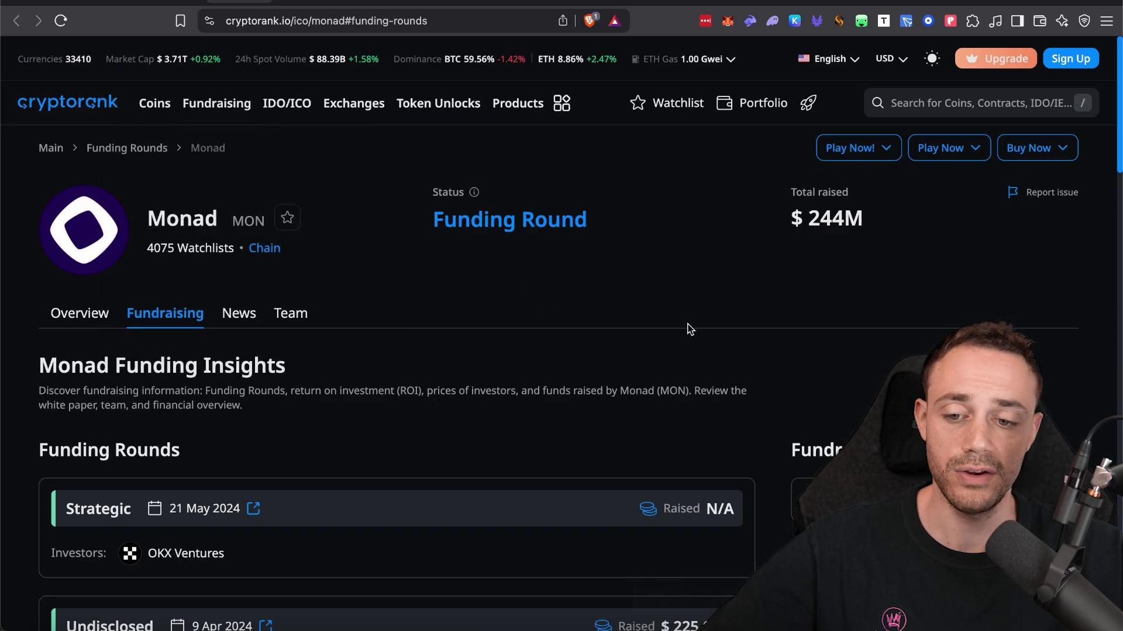
# - Open Monad's Drop Hunting page on CryptoRank and examine the project overview and airdrop task instructions
pyautogui.click(306, 1)
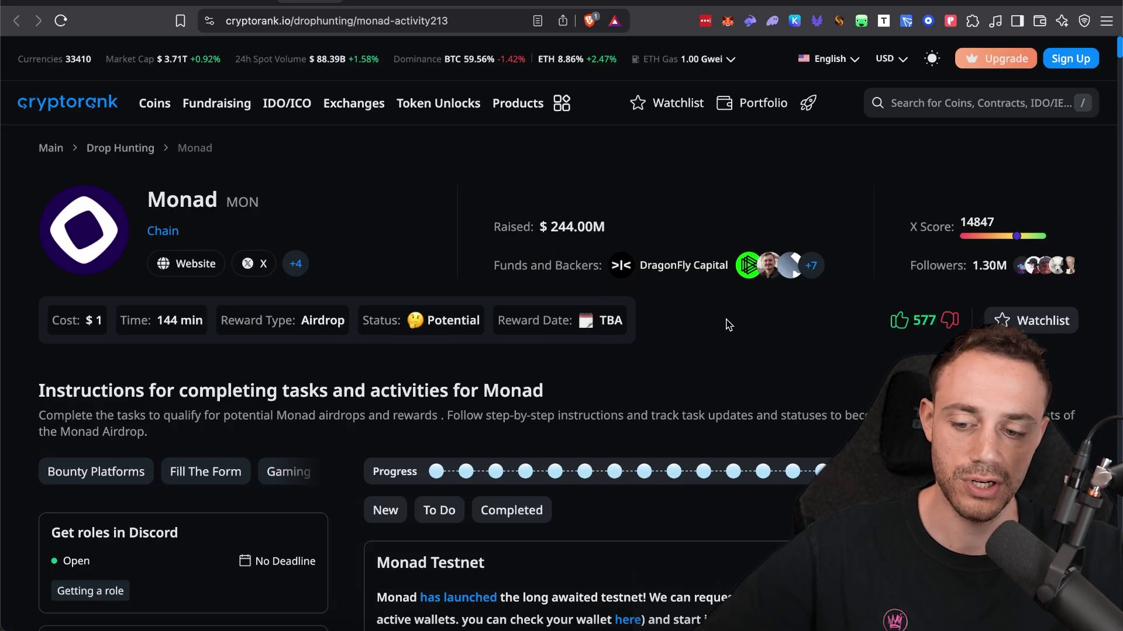
pyautogui.scroll(-1, 786, 325)
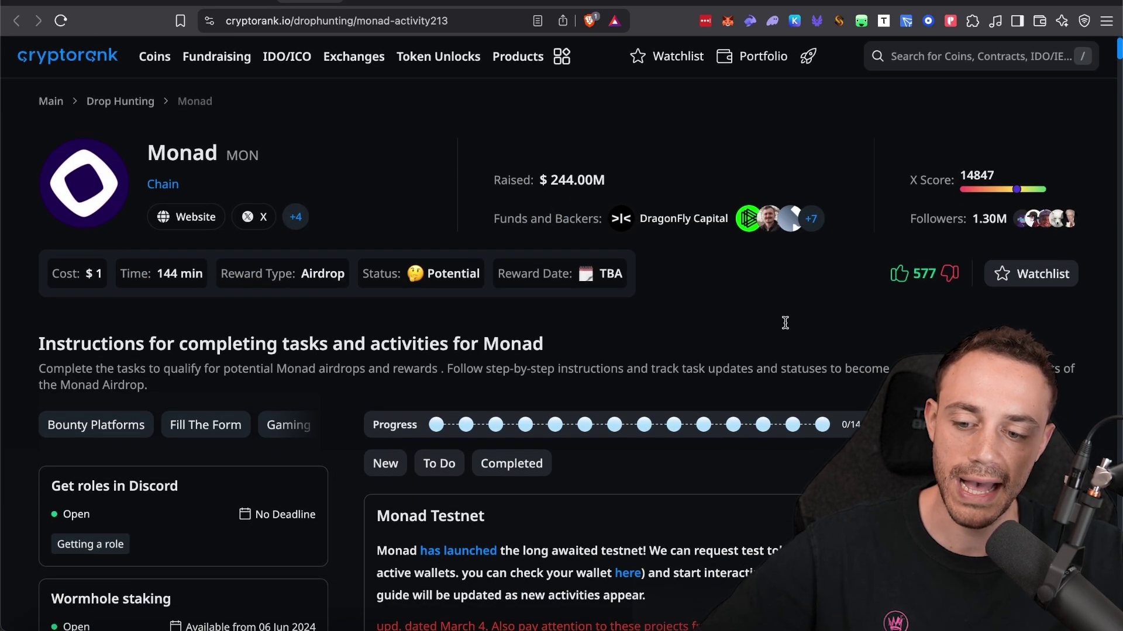
pyautogui.scroll(-4, 784, 318)
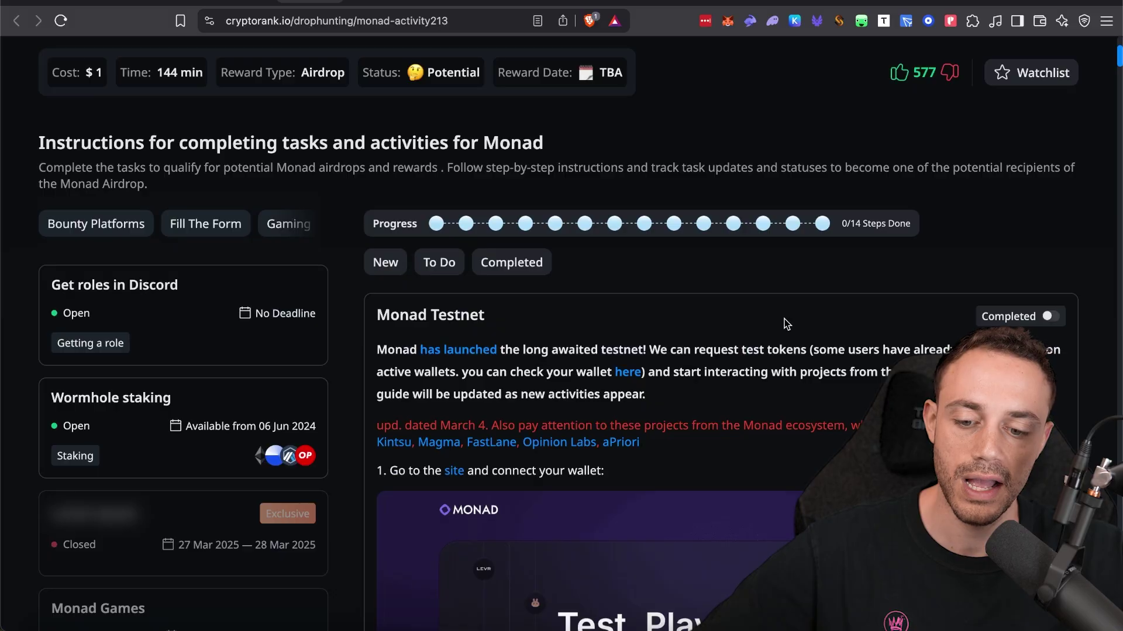
pyautogui.scroll(5, 784, 318)
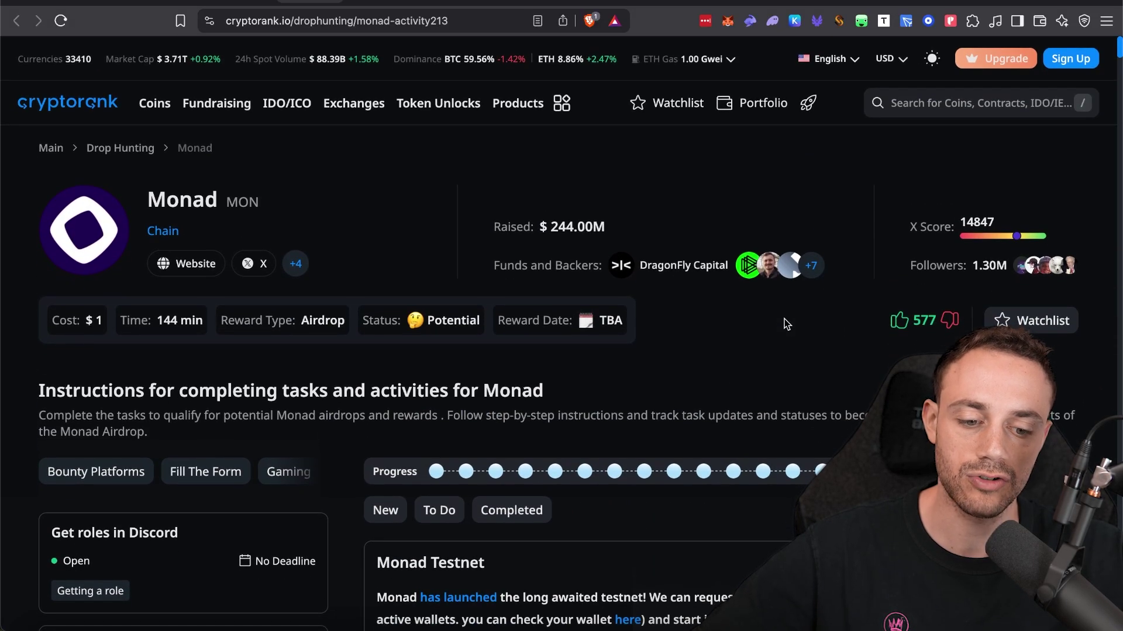
pyautogui.scroll(-5, 784, 318)
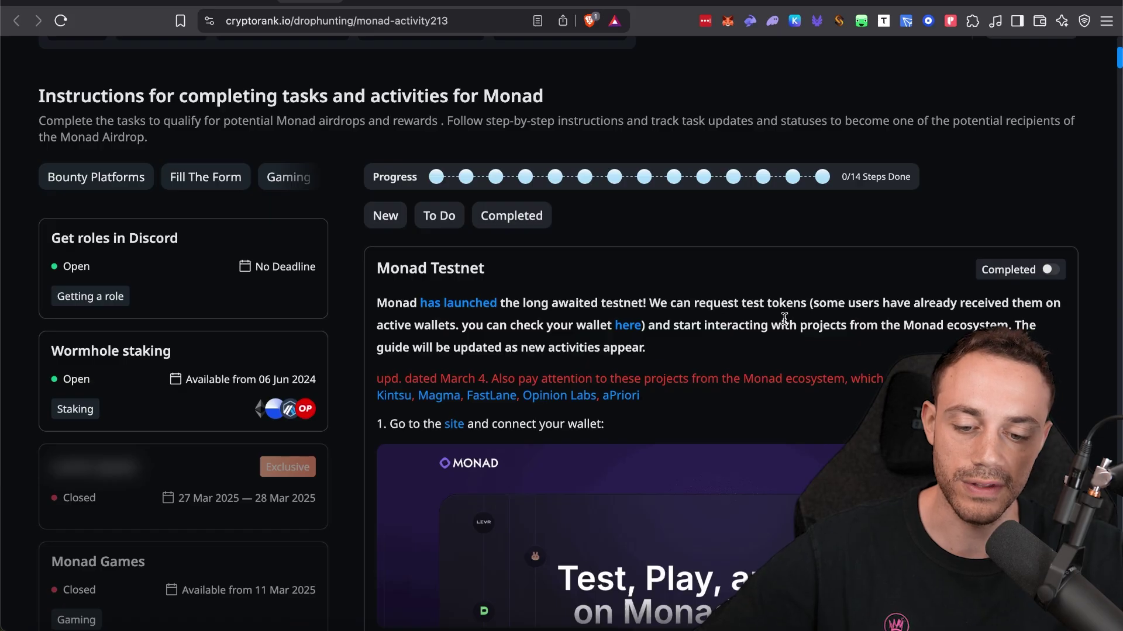
pyautogui.scroll(5, 797, 358)
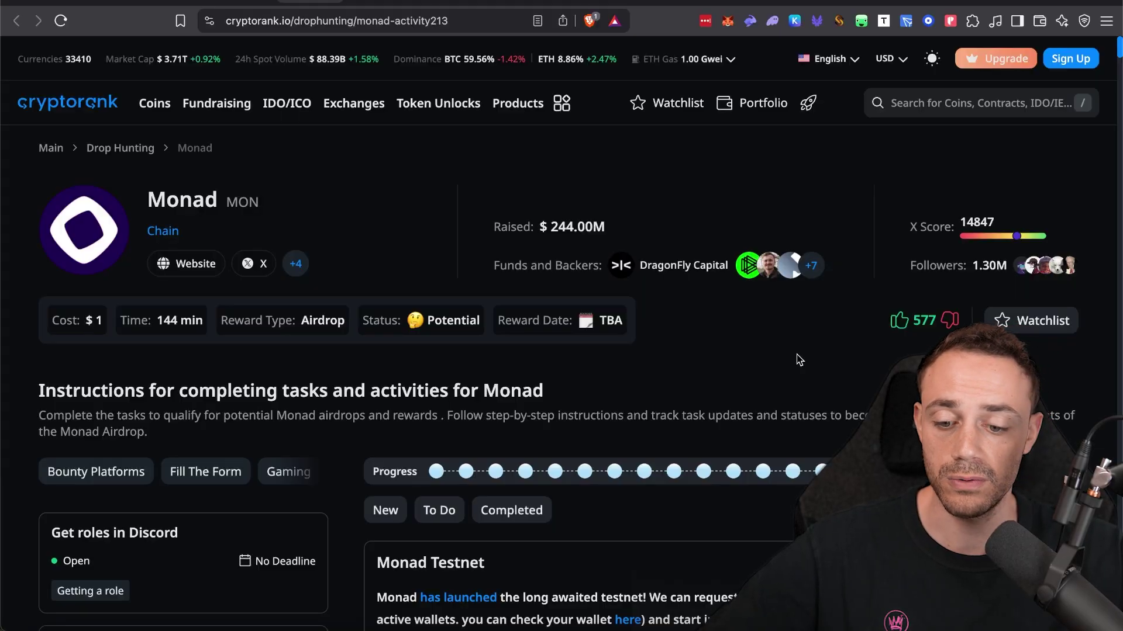
# - Highlight the reward type and status details in the Monad airdrop summary and clear the selection
pyautogui.moveTo(243, 314)
pyautogui.mouseDown()
pyautogui.moveTo(305, 317)
pyautogui.moveTo(257, 314)
pyautogui.mouseUp()
pyautogui.moveTo(418, 321); pyautogui.dragTo(442, 321)
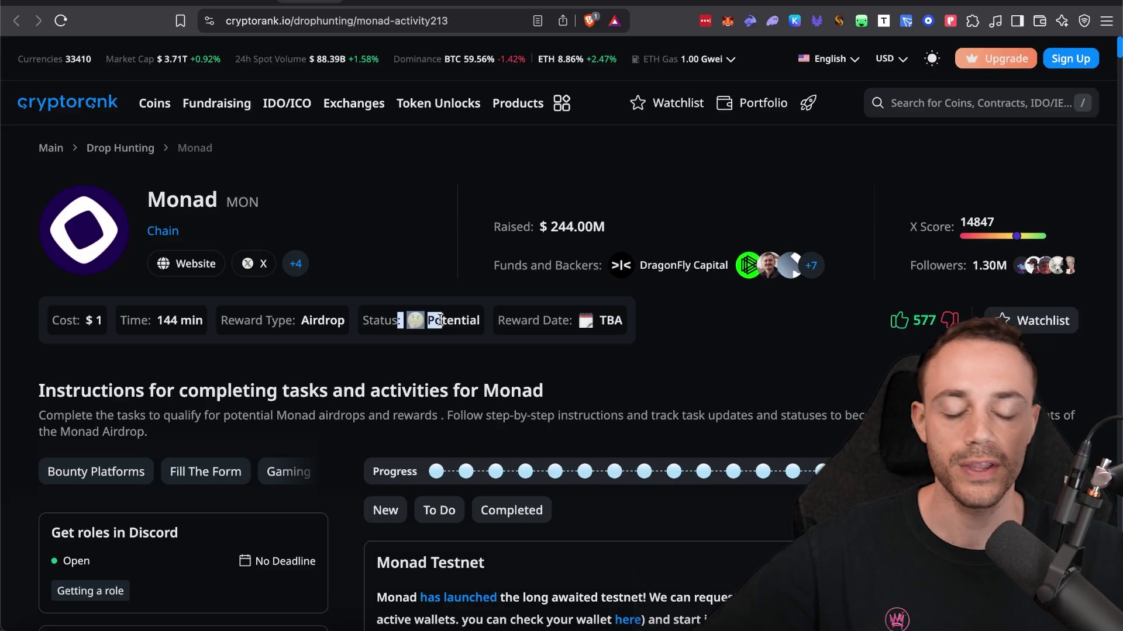
pyautogui.click(423, 369)
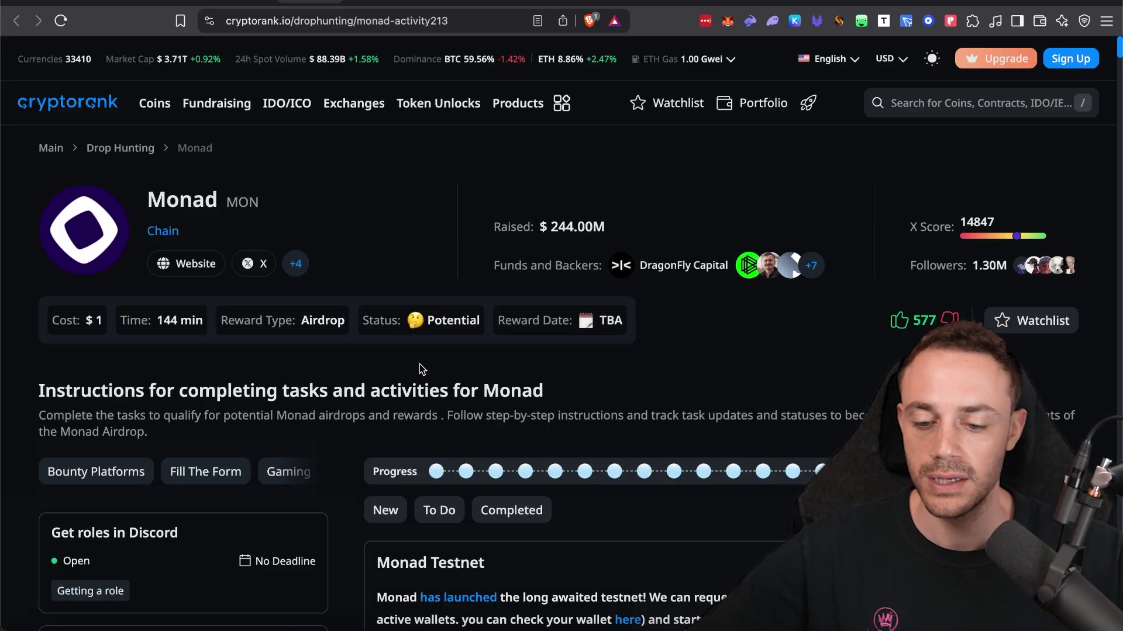
# - Read the testnet instructions on requesting faucet tokens and buying three tokens, and switch to the Monad airdrop video on YouTube
pyautogui.scroll(-20, 422, 370)
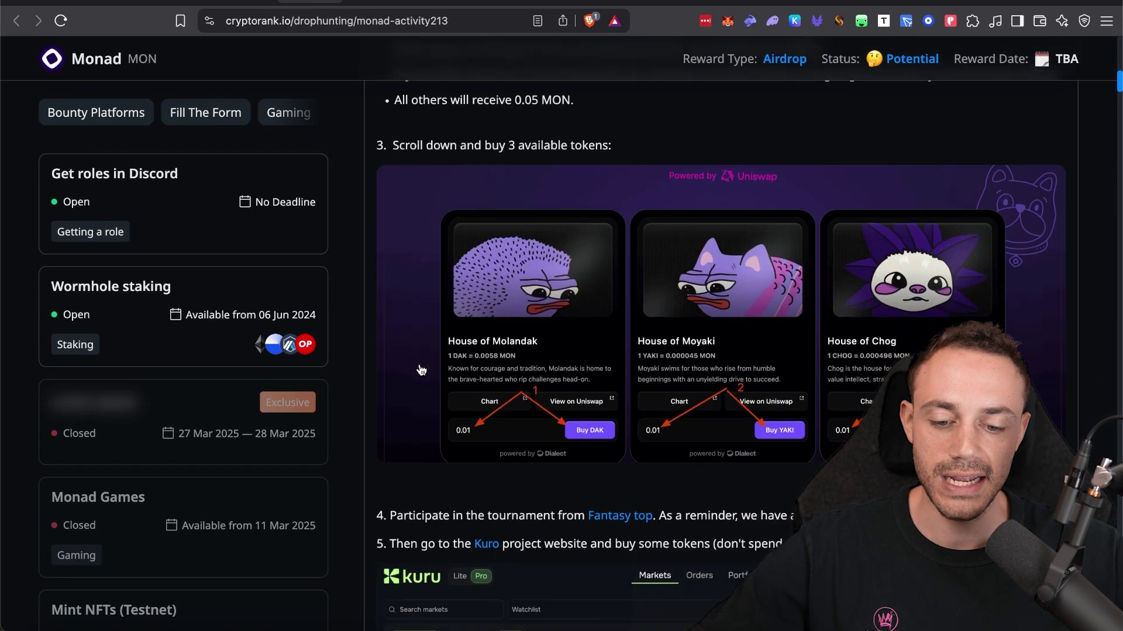
pyautogui.scroll(10, 420, 365)
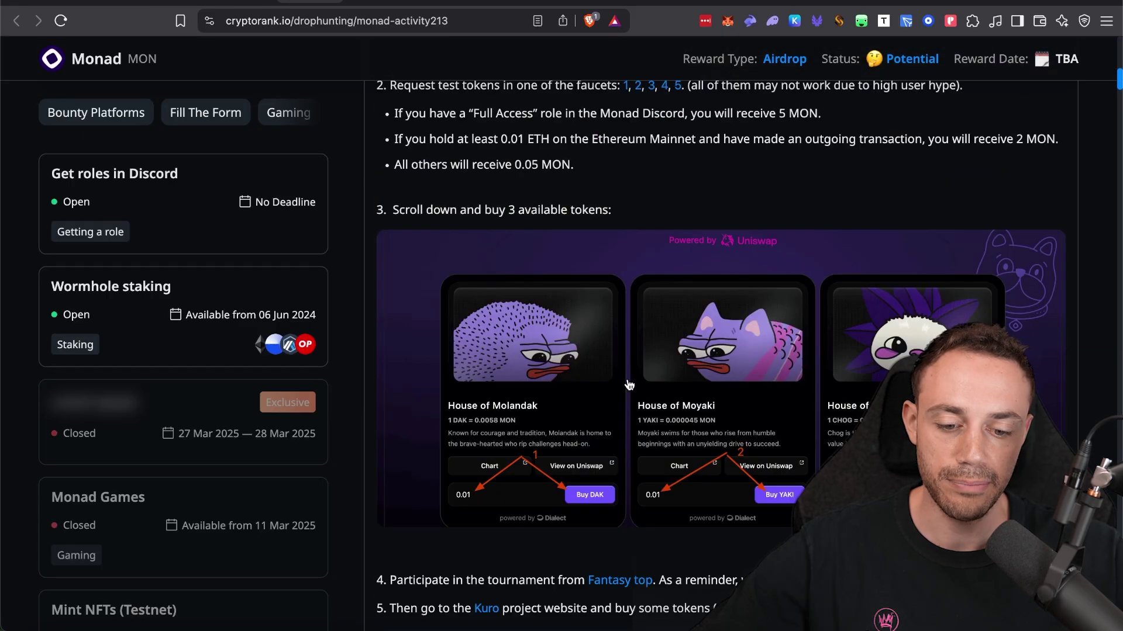
pyautogui.scroll(-1, 628, 385)
pyautogui.click(1015, 2)
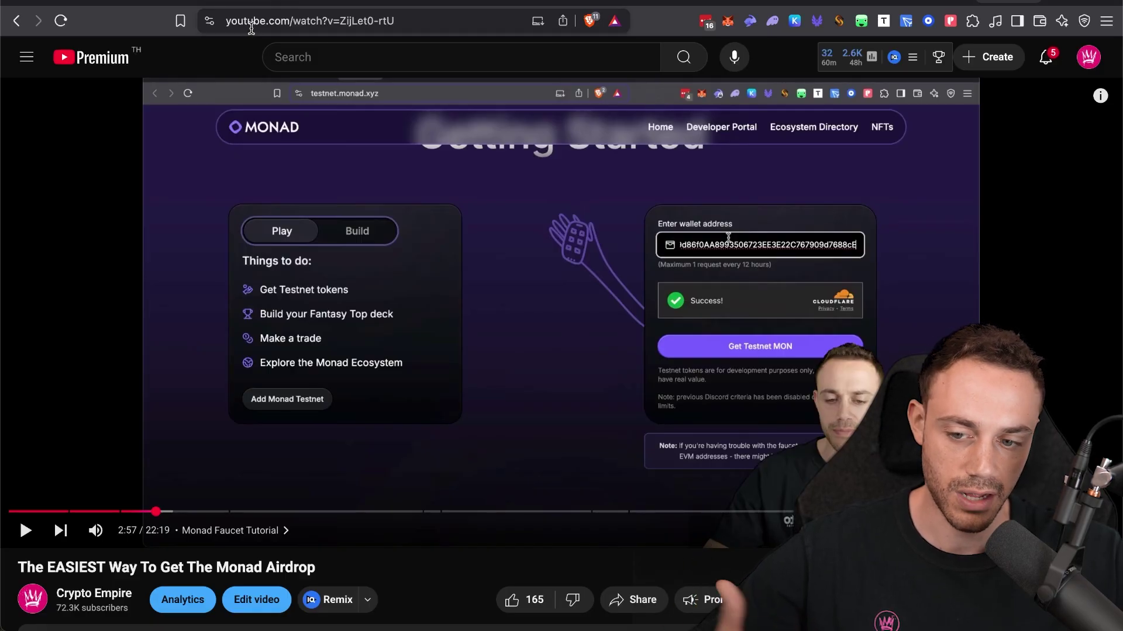
# - Return to Monad's Drop Hunting guide on CryptoRank and examine its staking and swap tasks through the Atlantis swap instruction
pyautogui.click(225, 1)
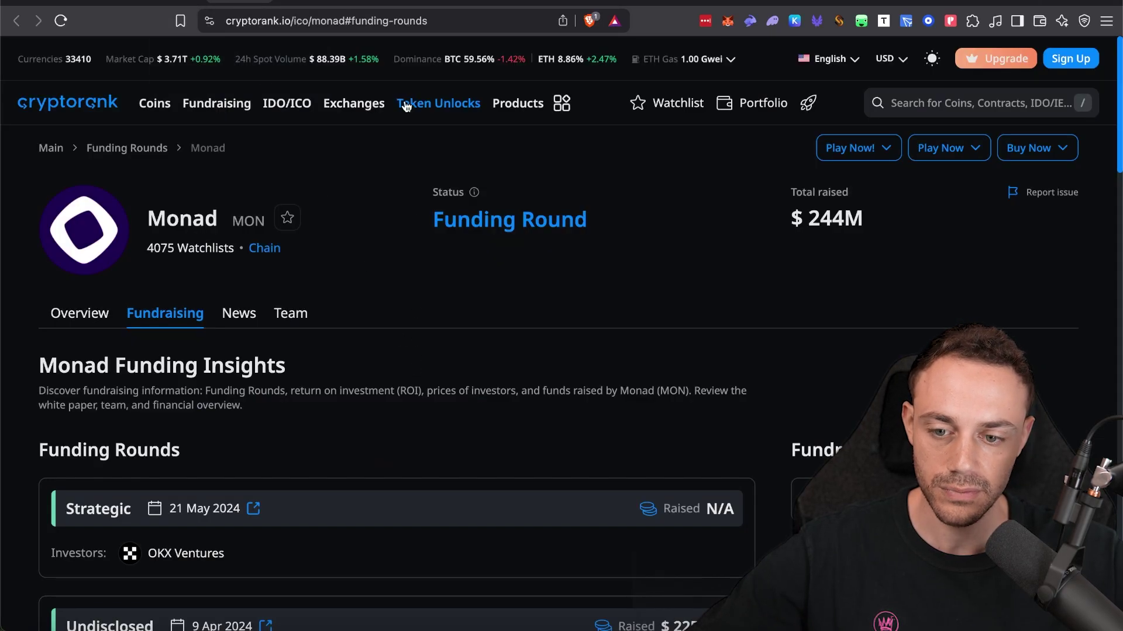
pyautogui.click(310, 3)
pyautogui.scroll(-8, 471, 305)
pyautogui.scroll(-20, 471, 304)
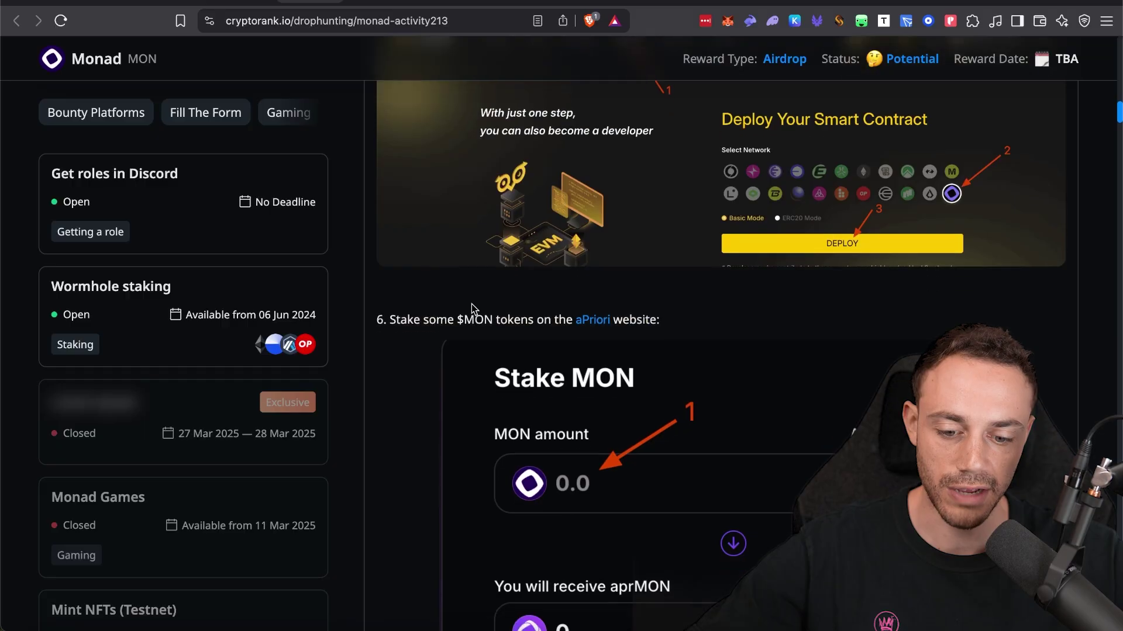
pyautogui.scroll(-10, 473, 310)
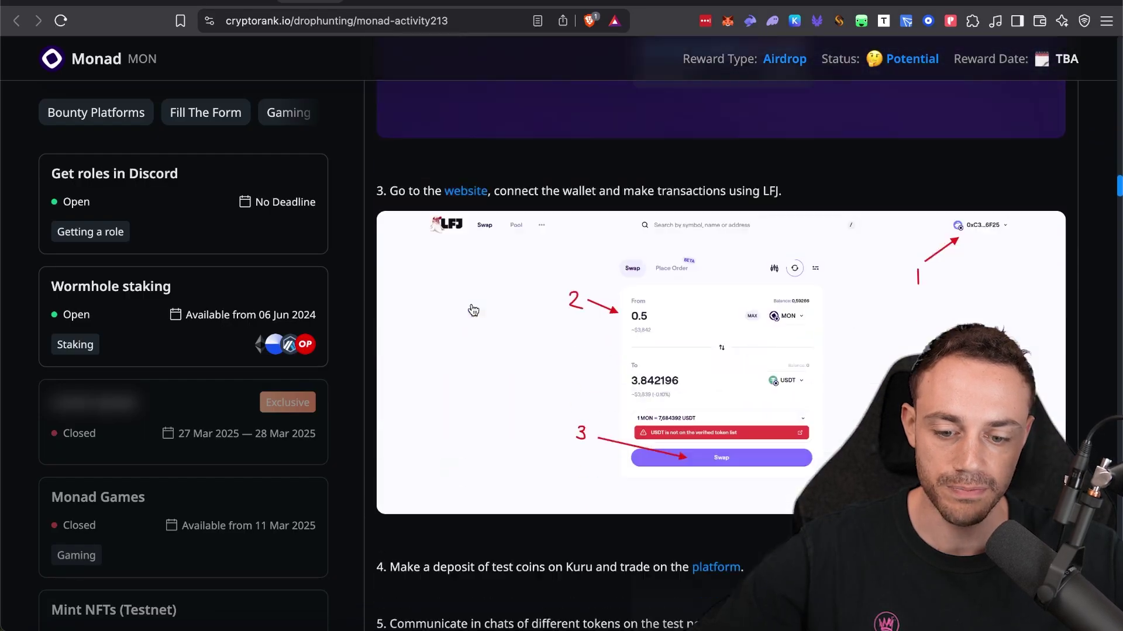
pyautogui.scroll(11, 474, 310)
pyautogui.scroll(2, 474, 310)
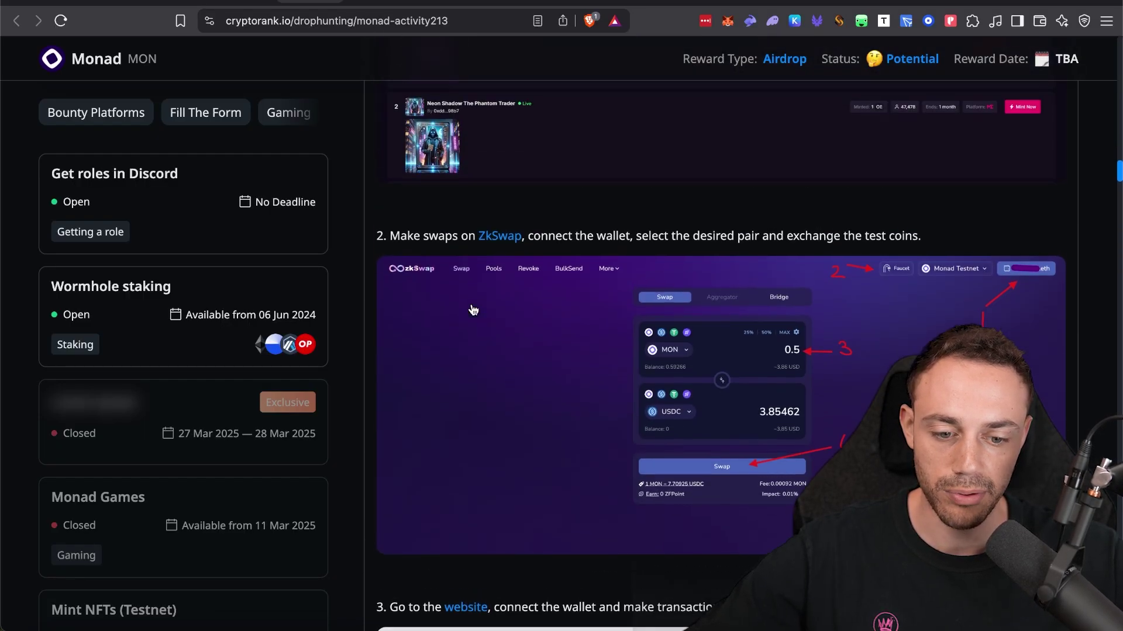
pyautogui.scroll(-20, 584, 327)
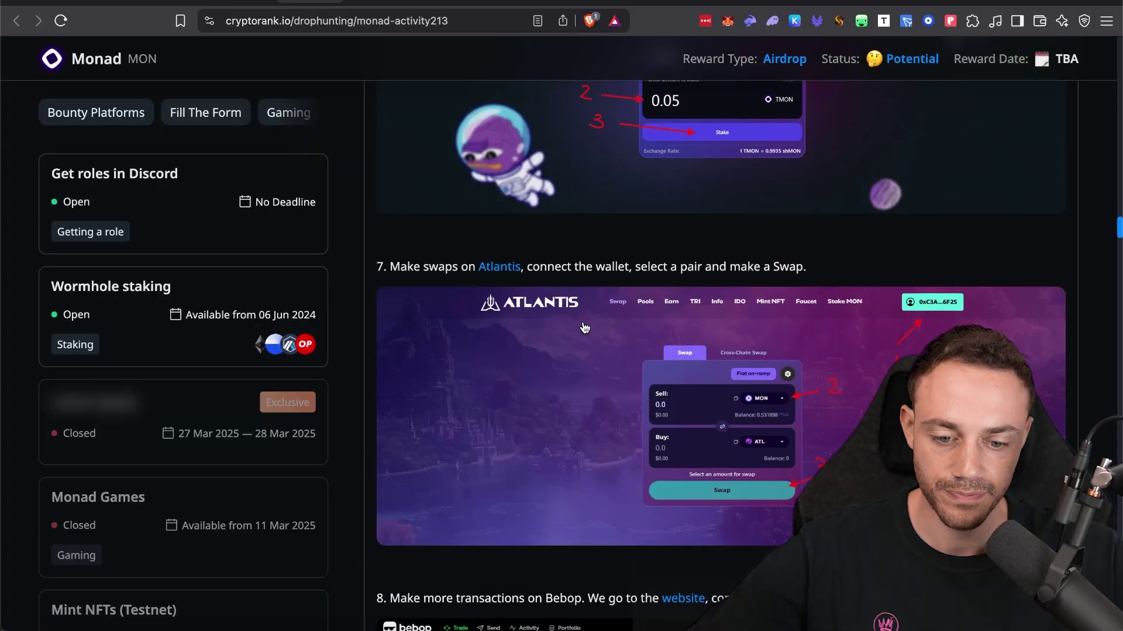
pyautogui.scroll(5, 584, 328)
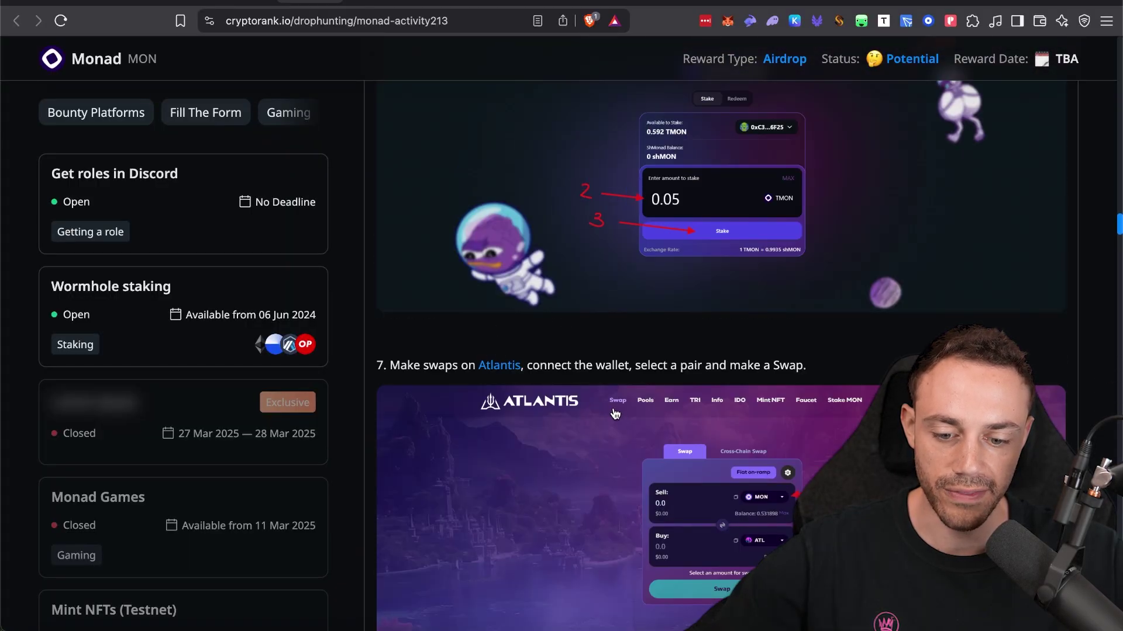
pyautogui.scroll(-1, 595, 385)
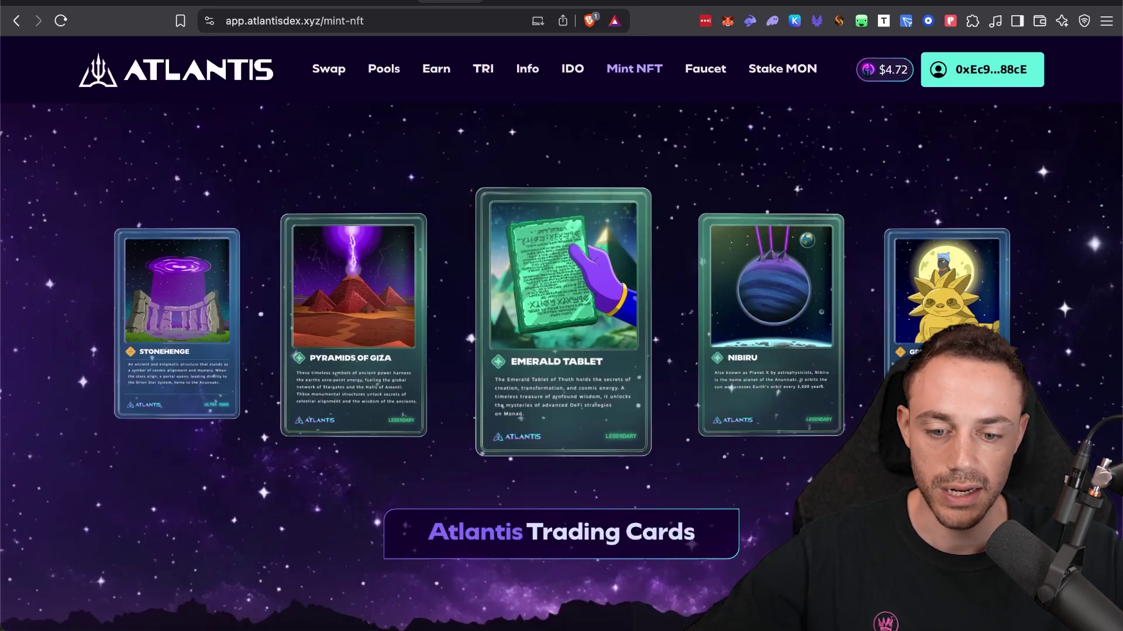
# - Examine the Atlantis Trading Cards mint page, including the NFT minting requirements and mint price
pyautogui.scroll(-7, 786, 290)
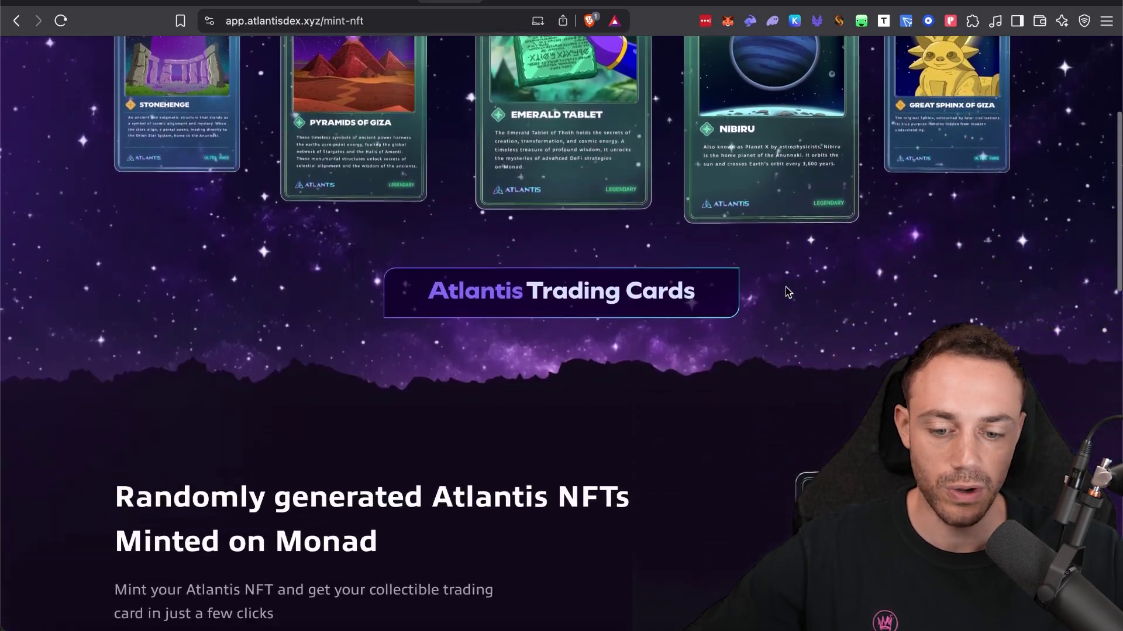
pyautogui.scroll(8, 787, 291)
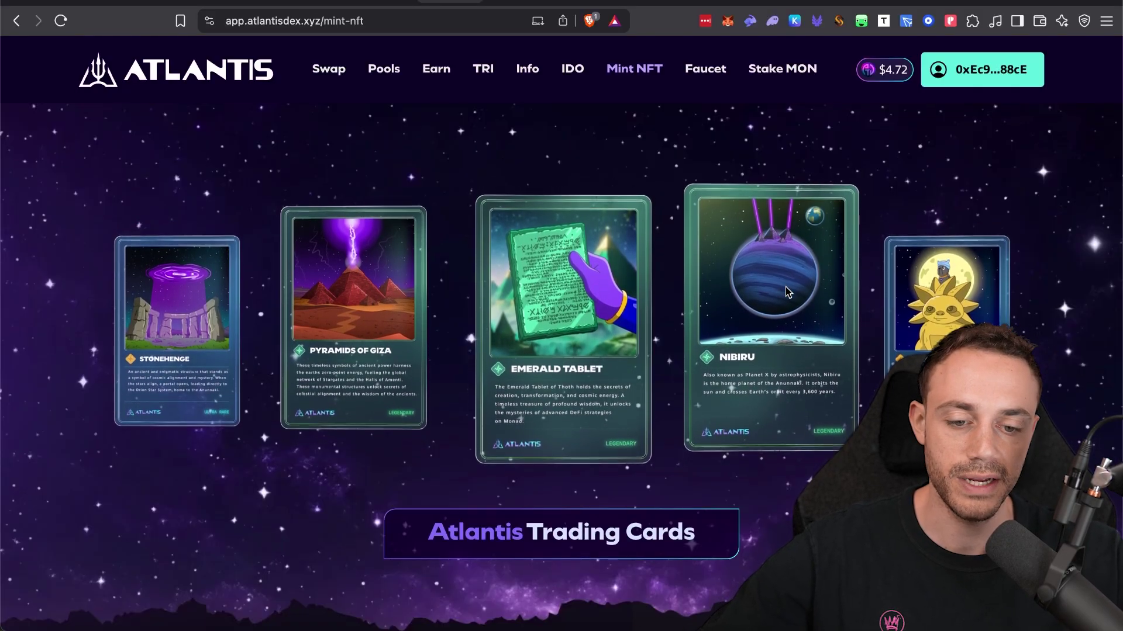
pyautogui.scroll(-5, 787, 290)
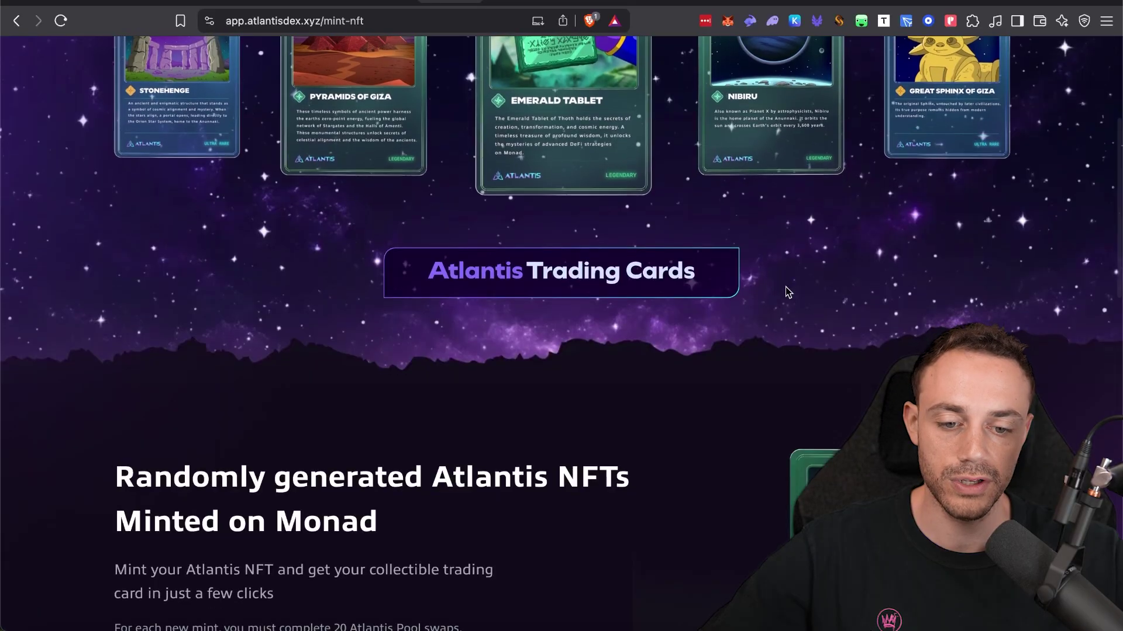
pyautogui.scroll(-3, 786, 290)
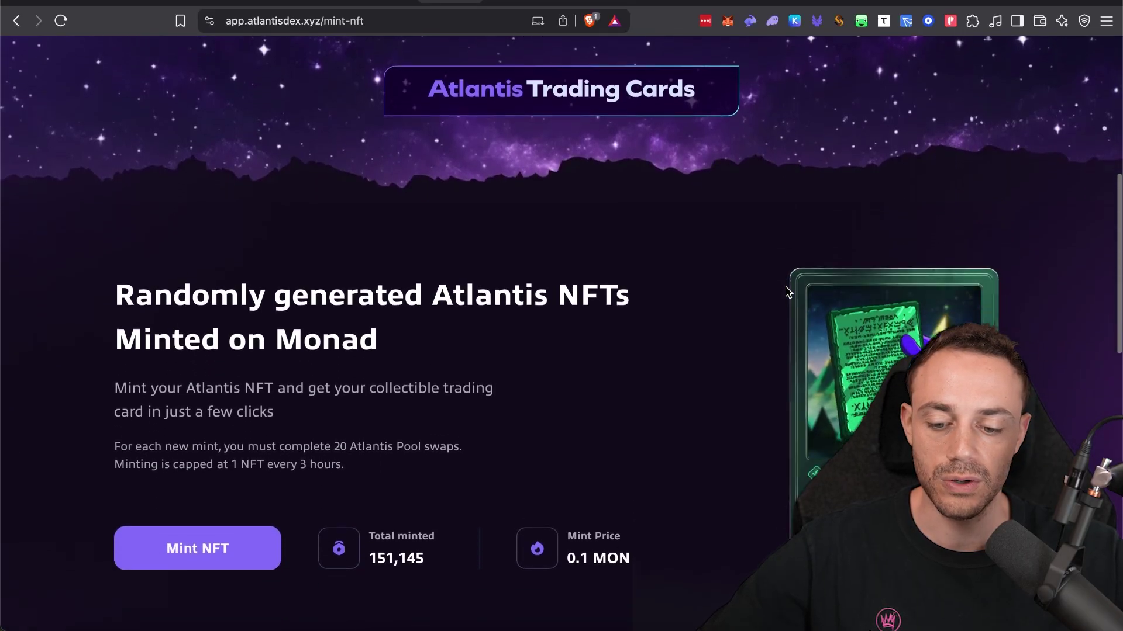
pyautogui.scroll(6, 581, 275)
pyautogui.scroll(3, 581, 275)
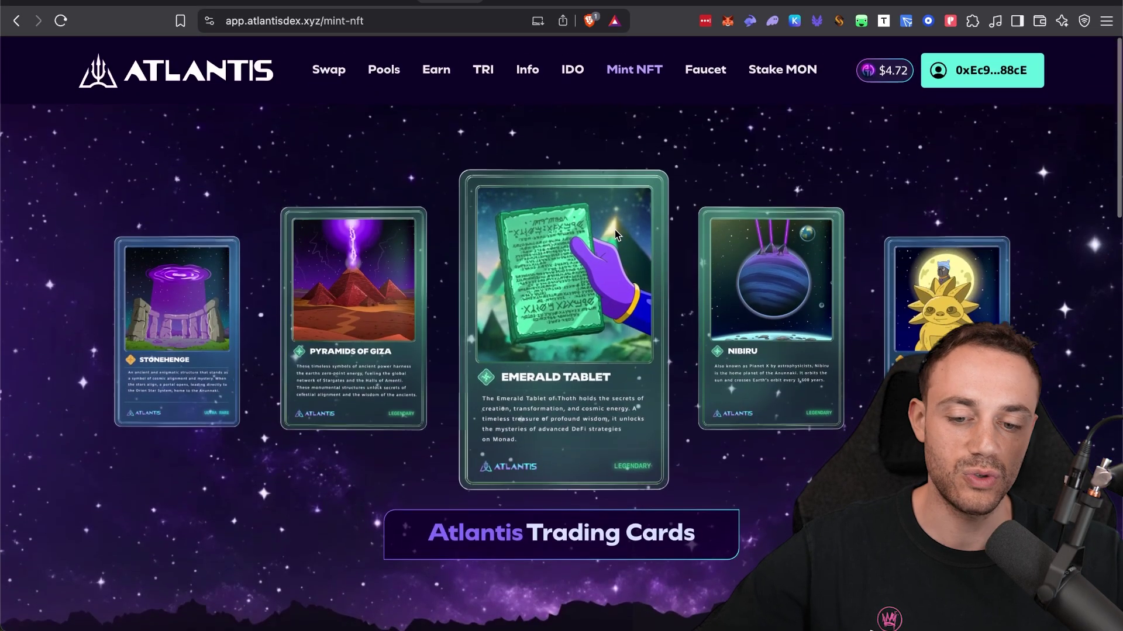
# - Swap 0.01 MON for ATL on Atlantis and approve the transaction in Phantom Wallet
pyautogui.click(337, 77)
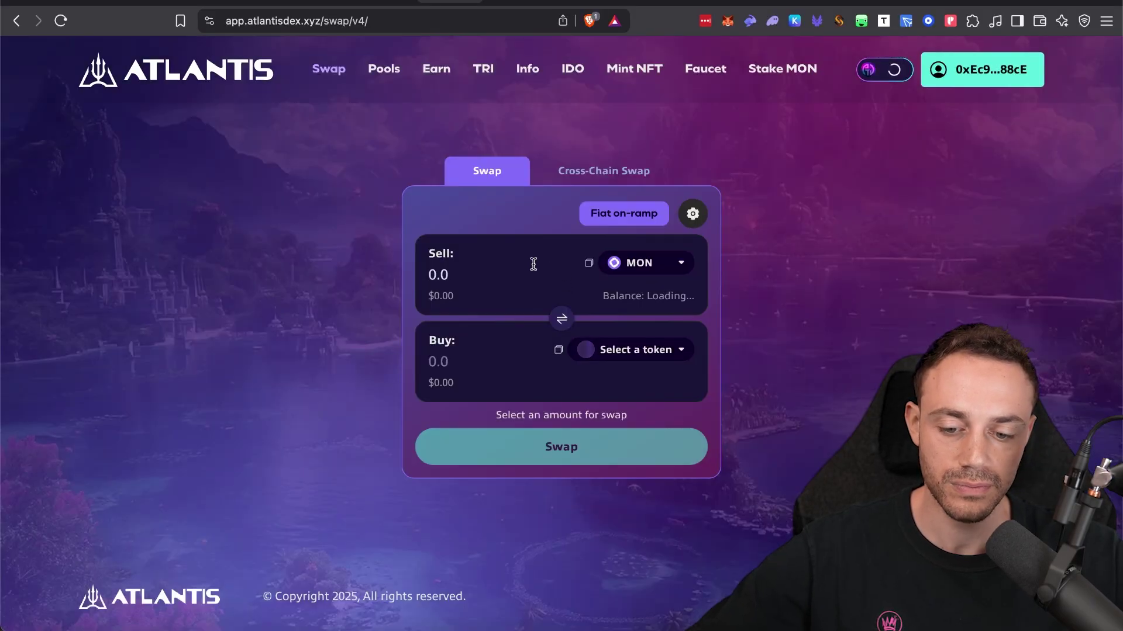
pyautogui.click(446, 273)
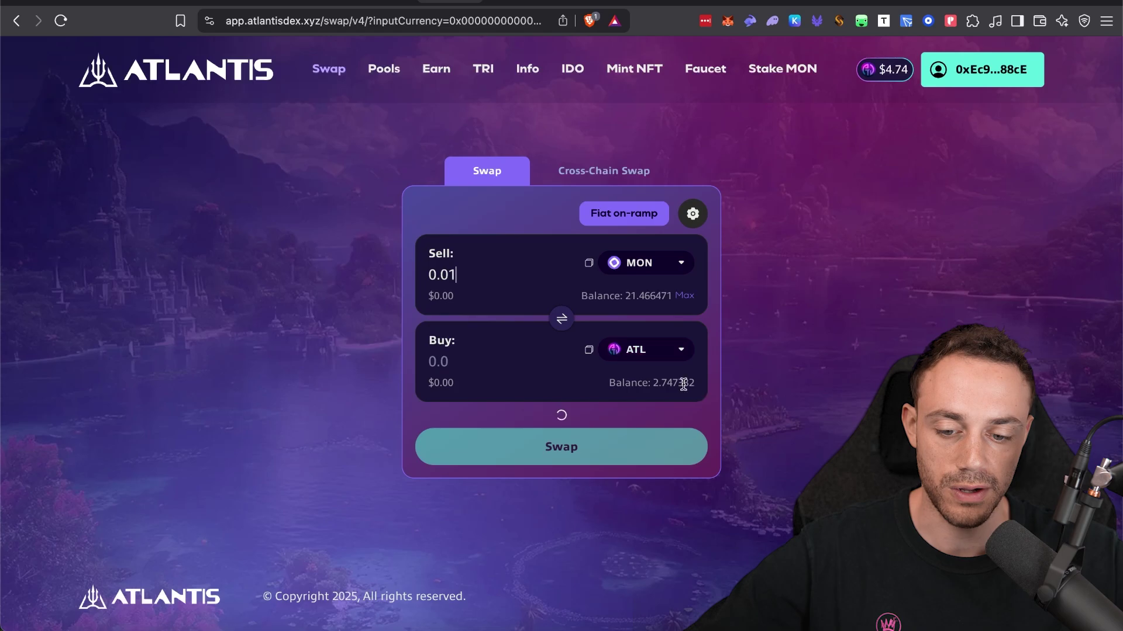
pyautogui.click(577, 448)
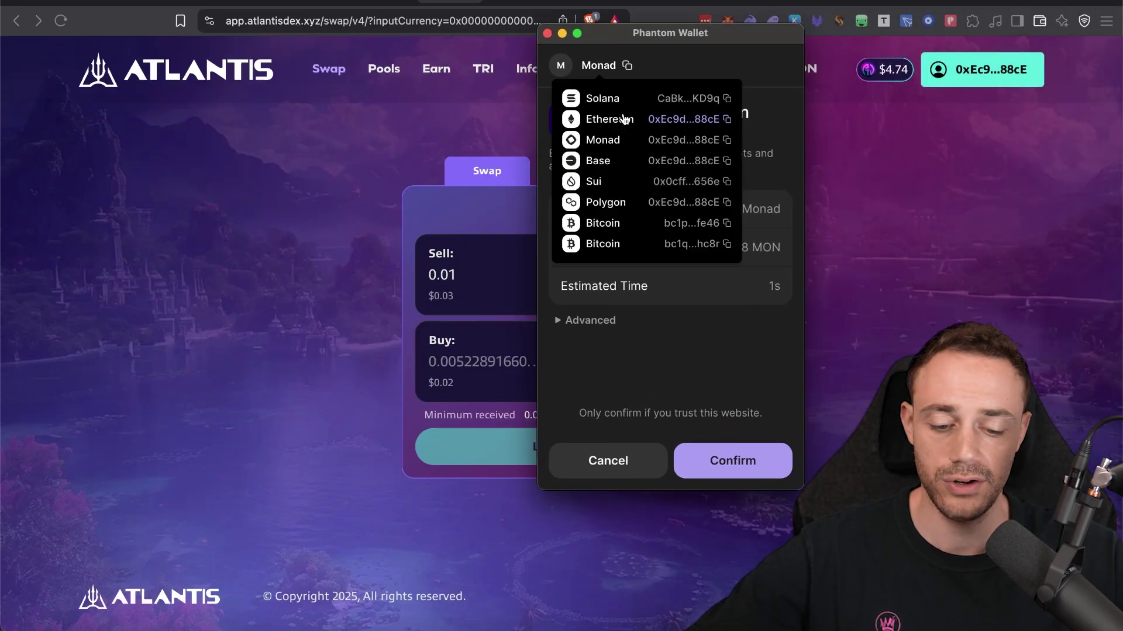
pyautogui.click(746, 462)
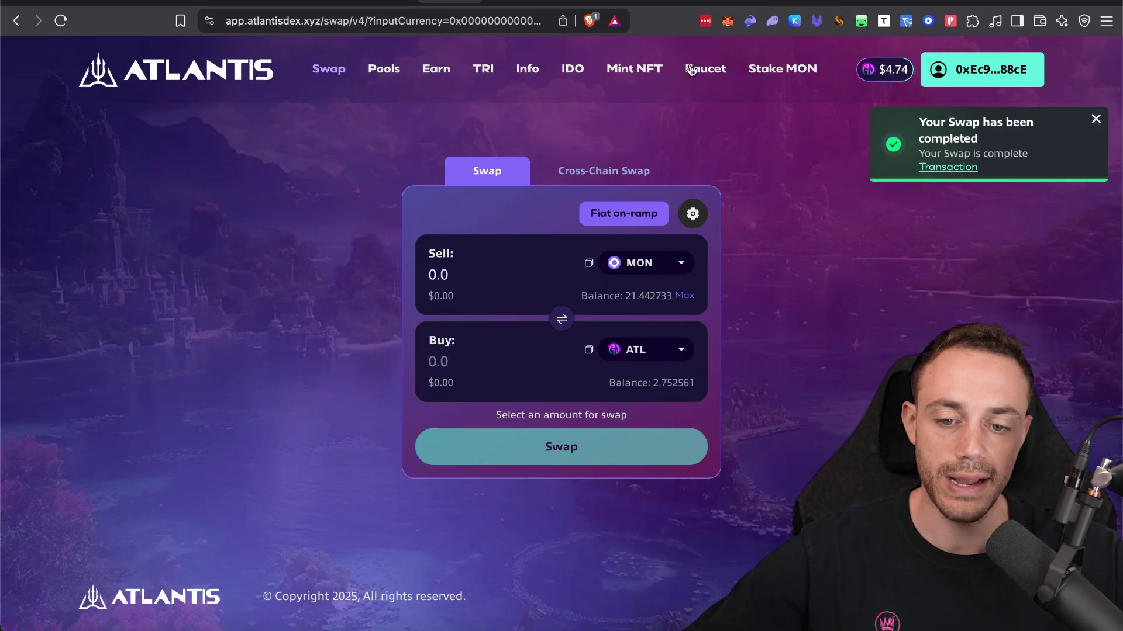
# - Return to the Atlantis NFT mint page and examine the swap requirement, rarity odds and card gallery
pyautogui.click(644, 73)
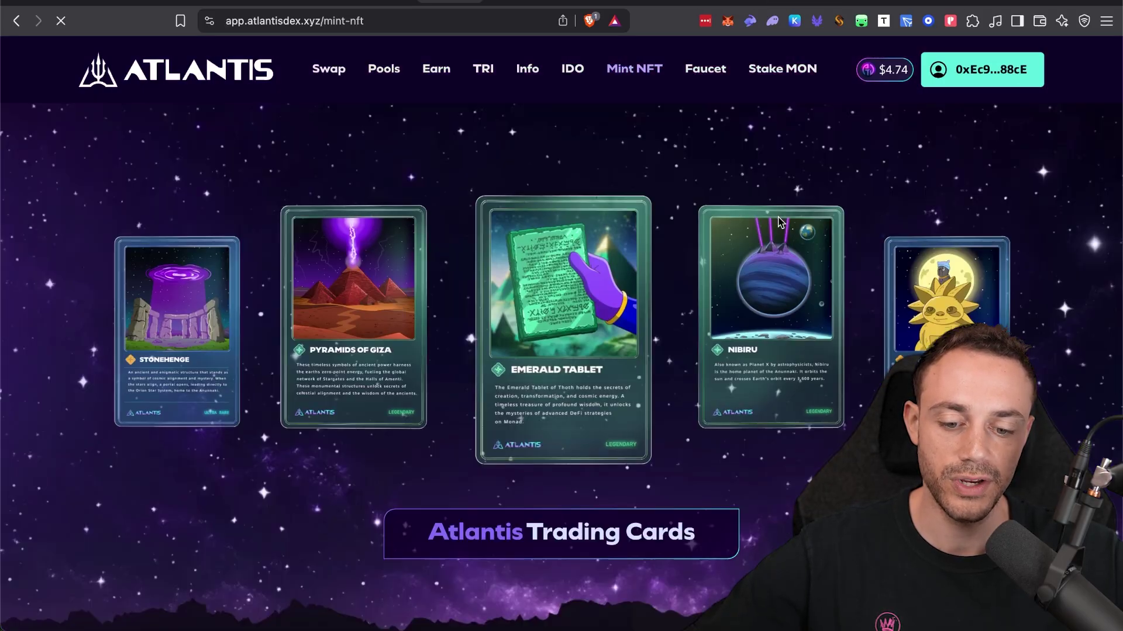
pyautogui.scroll(-10, 778, 222)
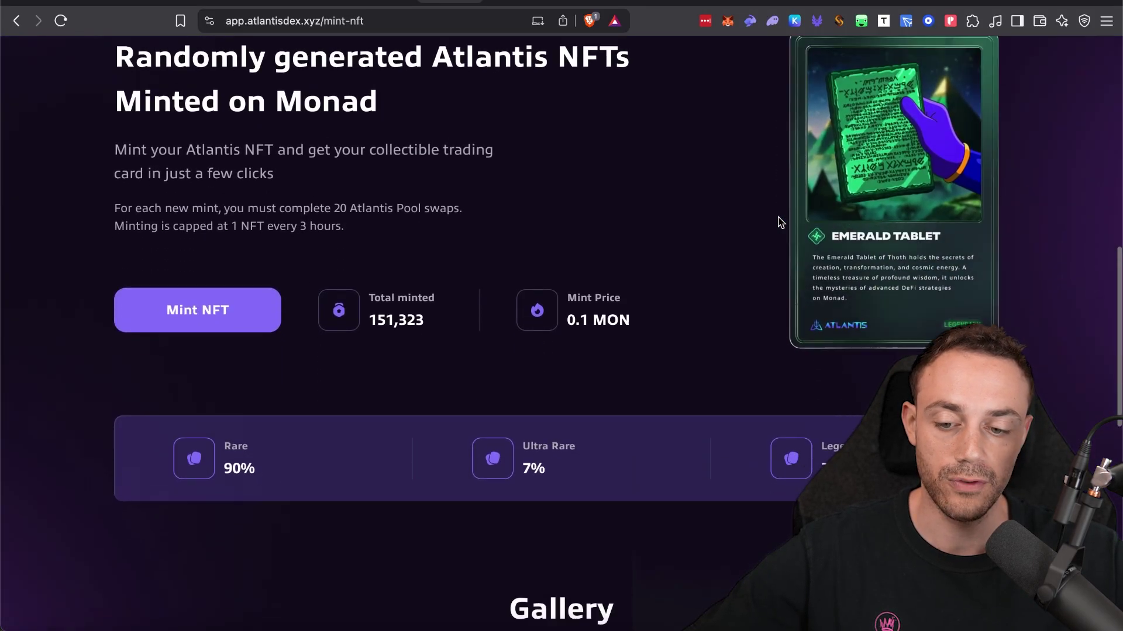
pyautogui.moveTo(154, 206); pyautogui.dragTo(333, 188)
pyautogui.click(333, 184)
pyautogui.scroll(-10, 332, 183)
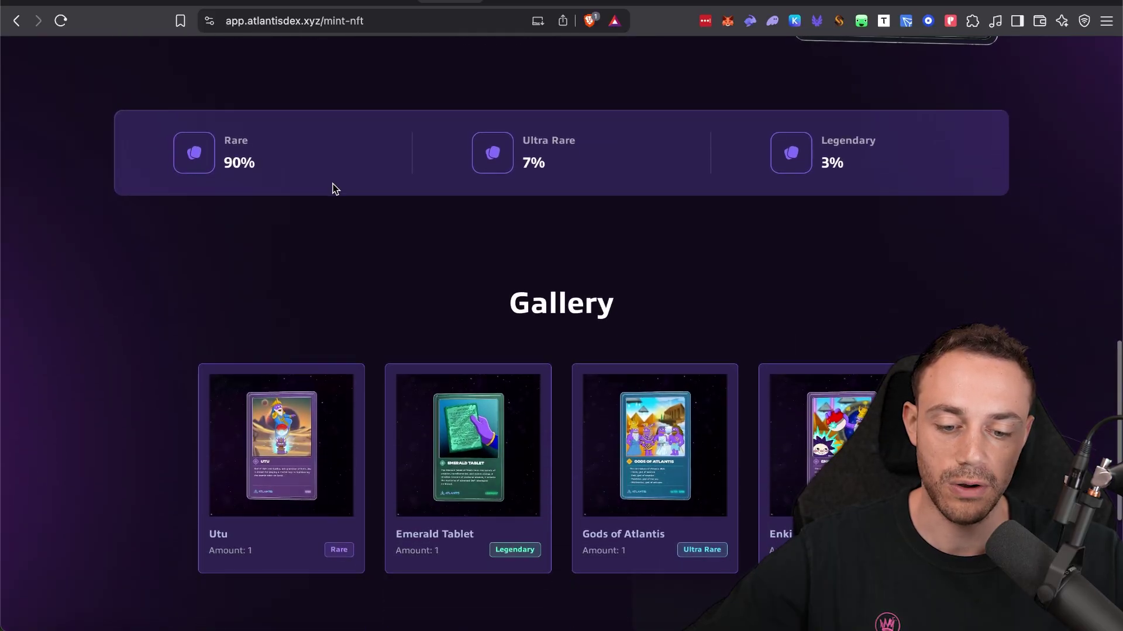
pyautogui.scroll(-2, 455, 202)
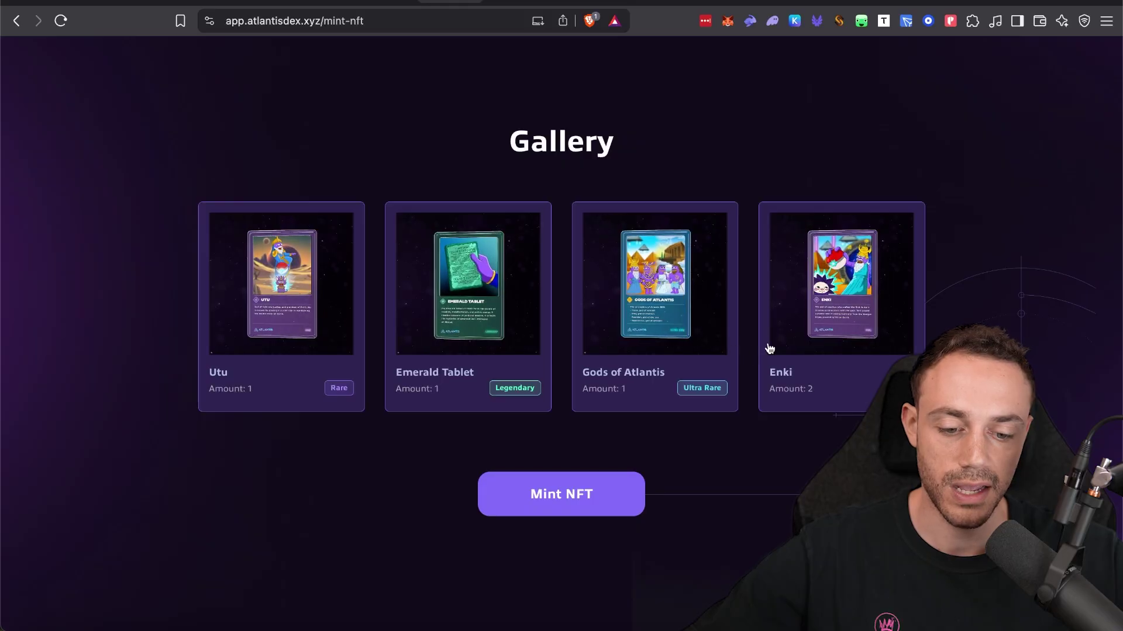
pyautogui.scroll(20, 376, 268)
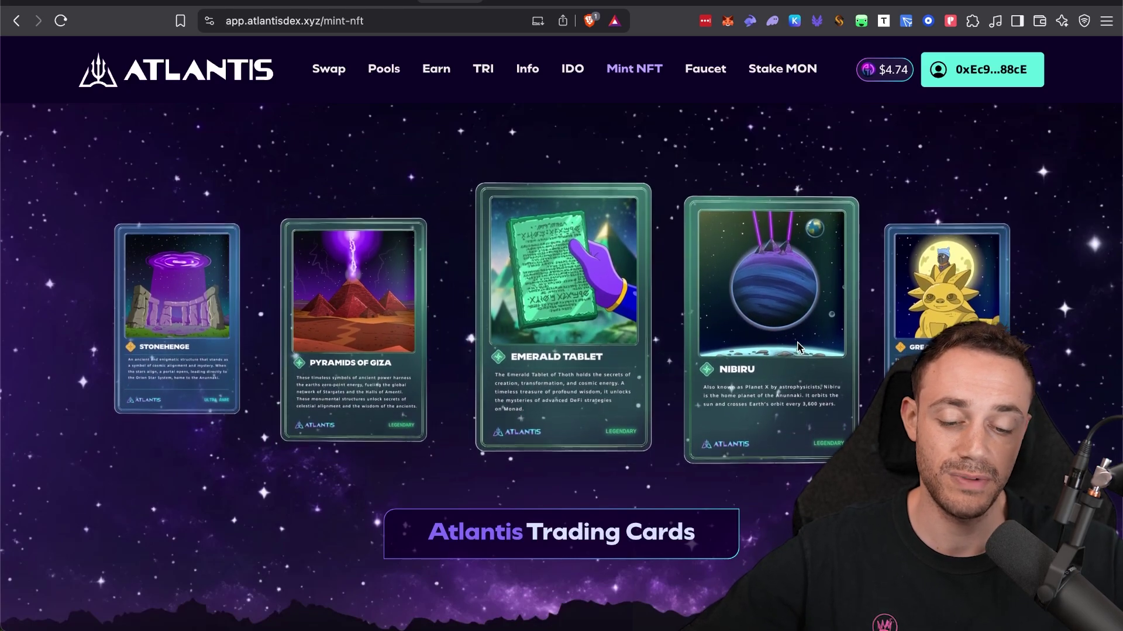
# - Mint an Atlantis NFT on Monad, approve the transaction in Phantom Wallet and close the minted card's window
pyautogui.scroll(-6, 800, 349)
pyautogui.scroll(-8, 800, 349)
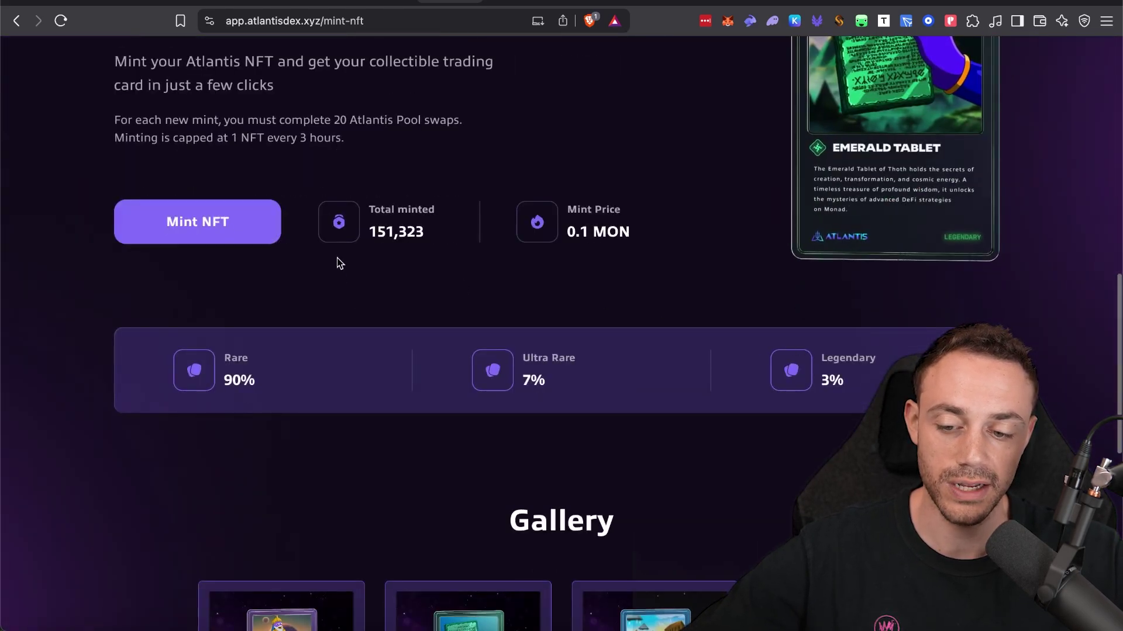
pyautogui.click(244, 227)
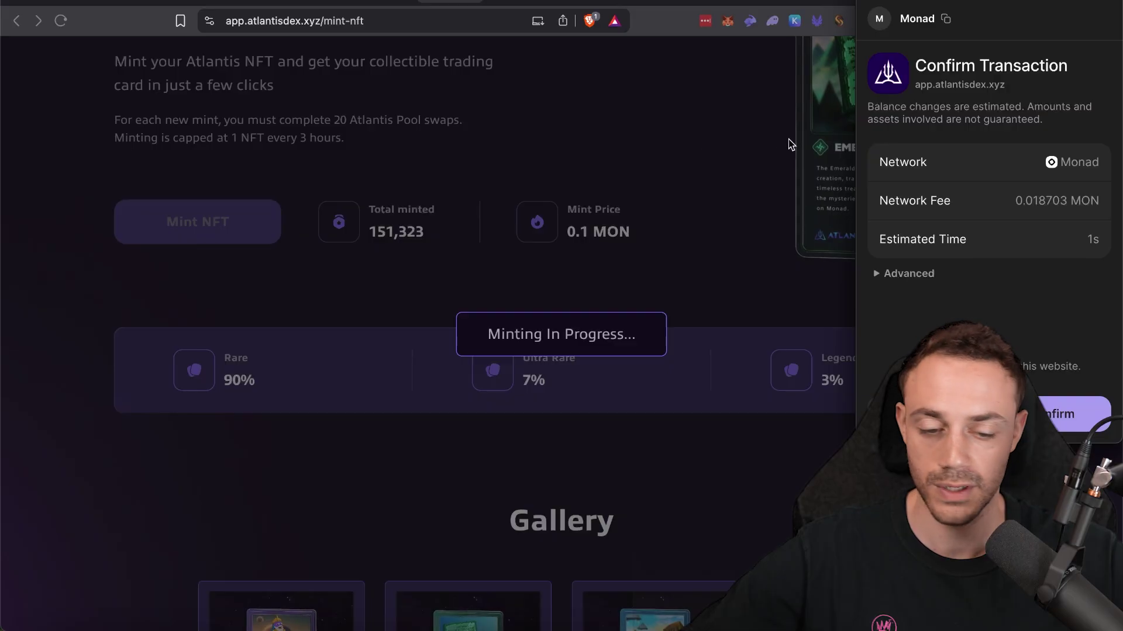
pyautogui.moveTo(933, 1); pyautogui.dragTo(886, 8)
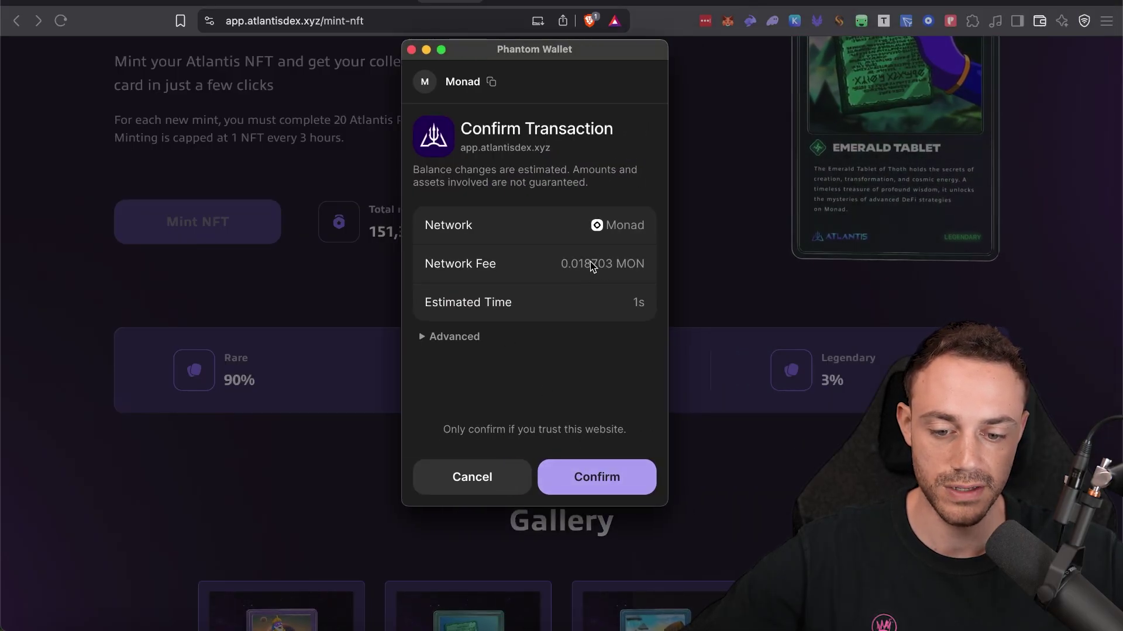
pyautogui.scroll(3, 382, 290)
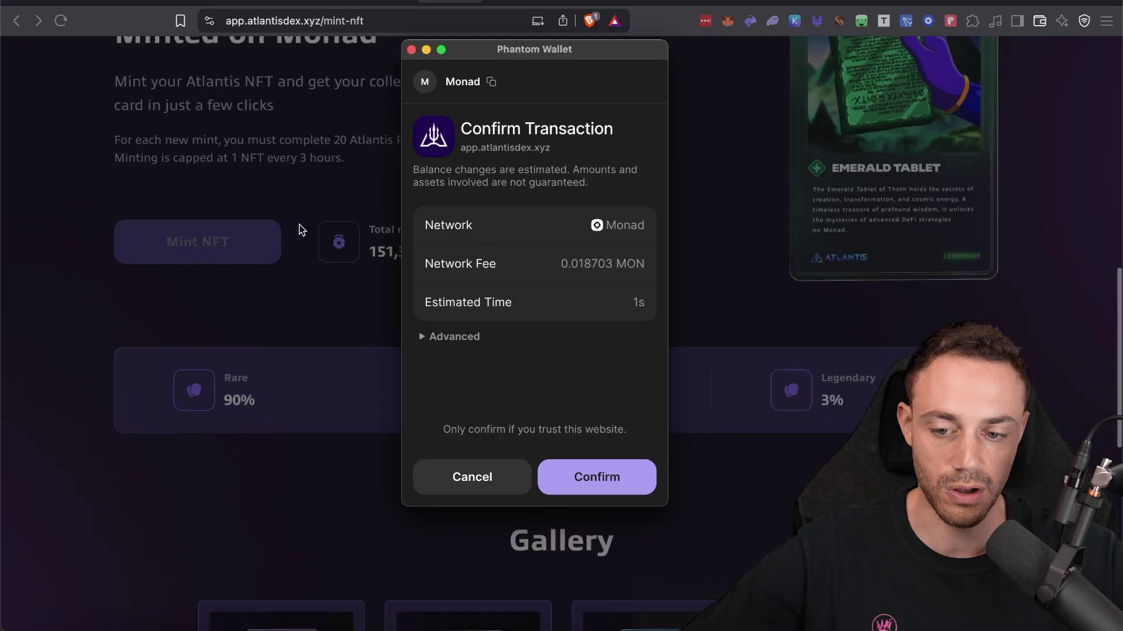
pyautogui.click(614, 493)
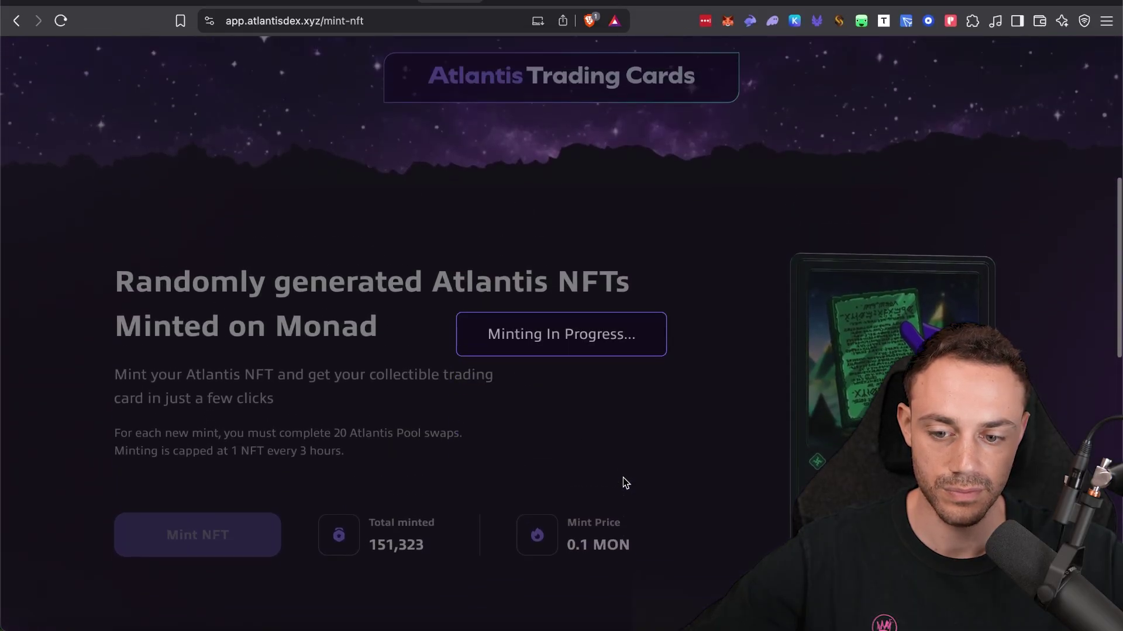
pyautogui.scroll(-1, 643, 438)
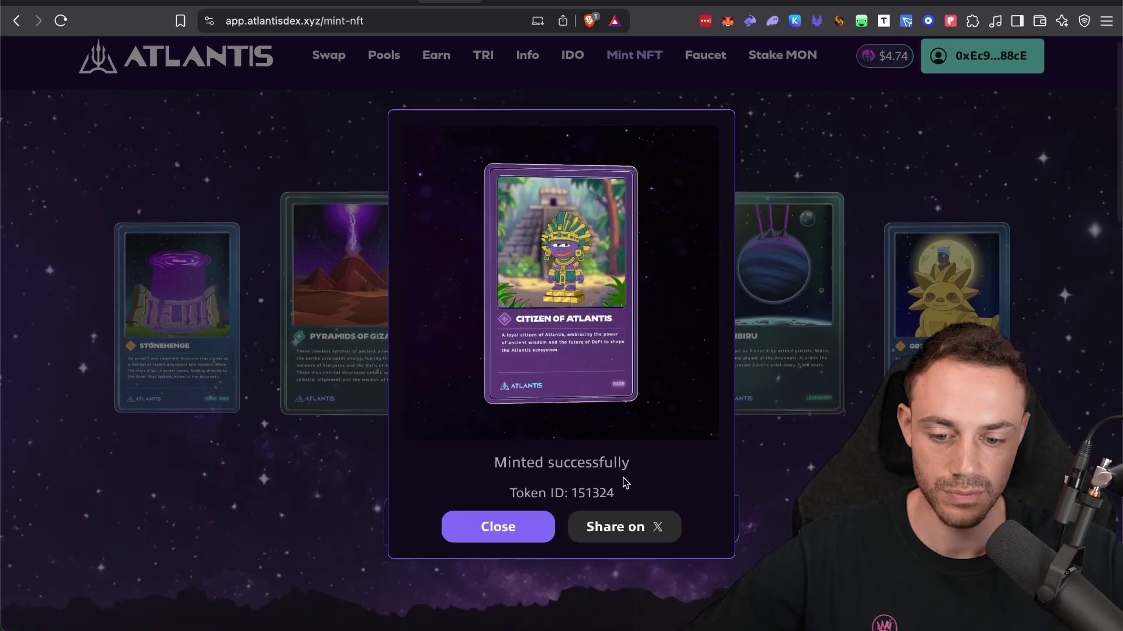
pyautogui.scroll(-5, 688, 335)
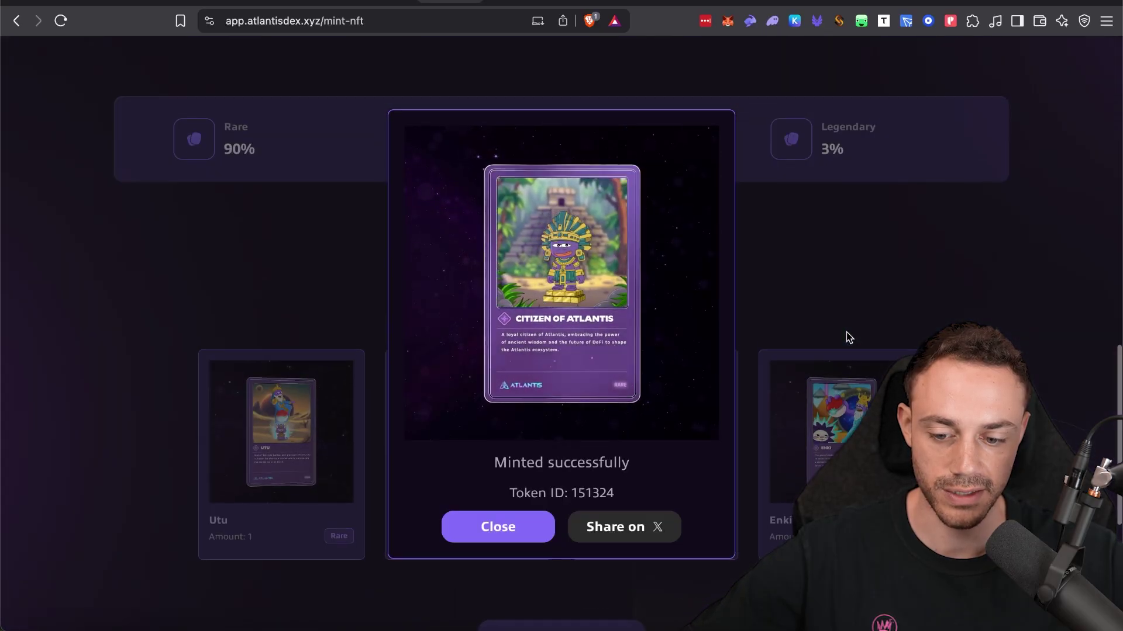
pyautogui.click(524, 528)
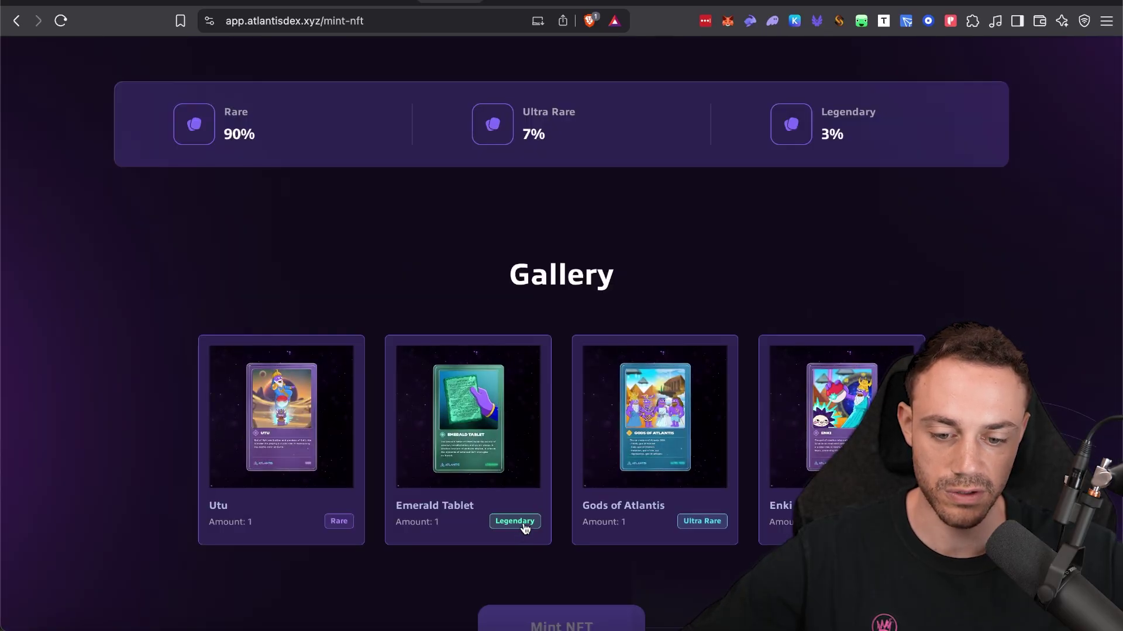
# - Review the card gallery and the swap progress towards the next mint on the Atlantis NFT page
pyautogui.scroll(-5, 747, 318)
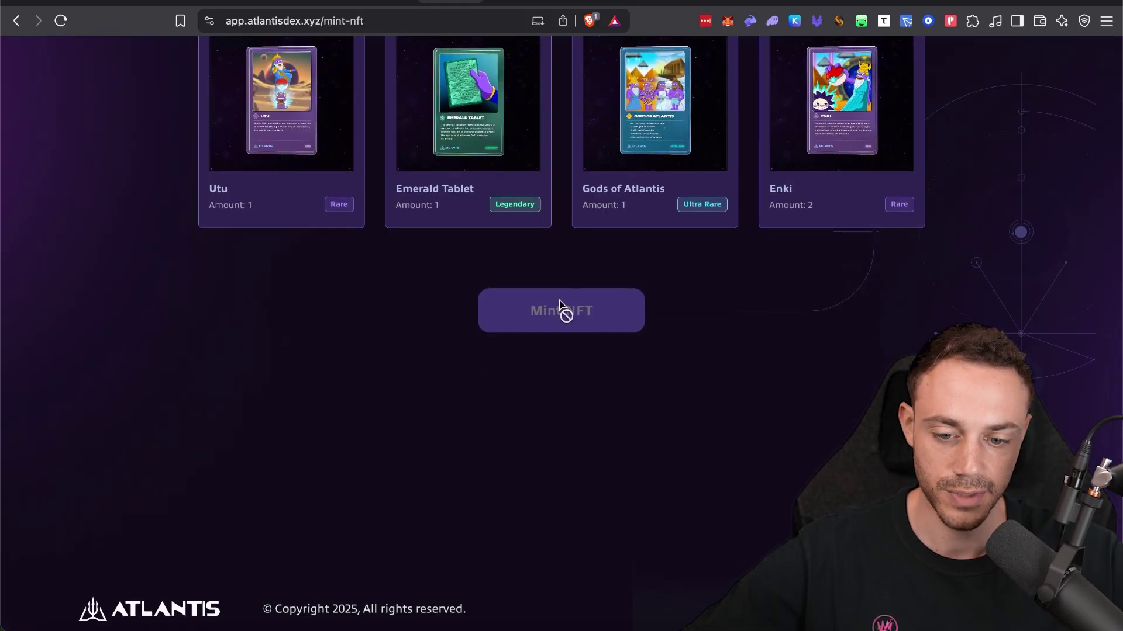
pyautogui.scroll(8, 767, 245)
pyautogui.scroll(5, 768, 247)
pyautogui.scroll(-10, 768, 247)
pyautogui.scroll(12, 768, 247)
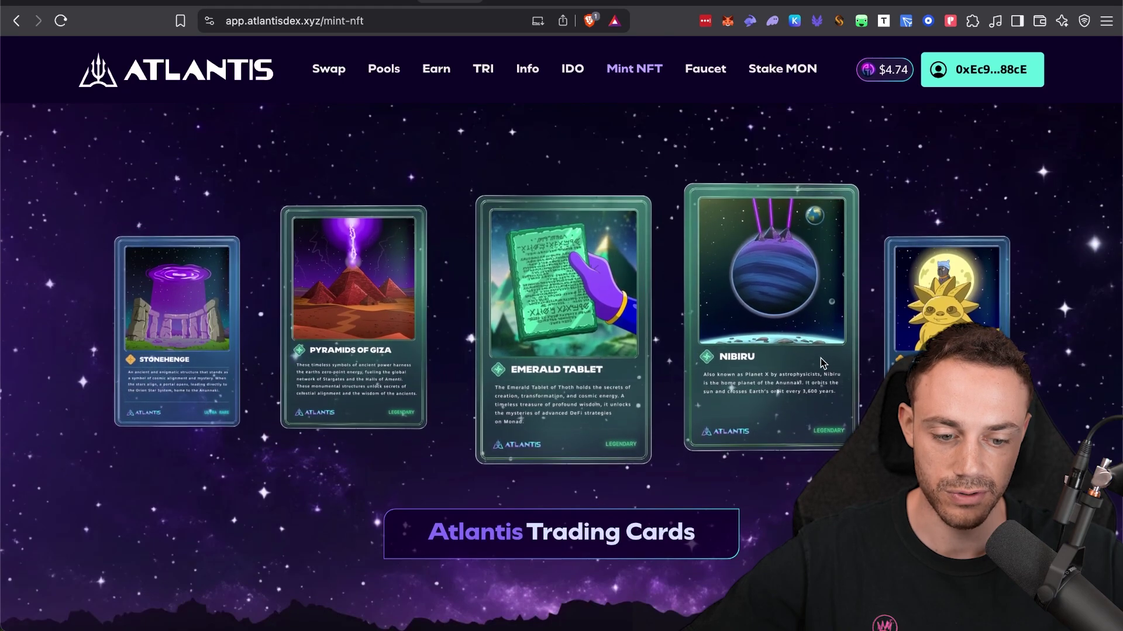
pyautogui.scroll(-15, 763, 302)
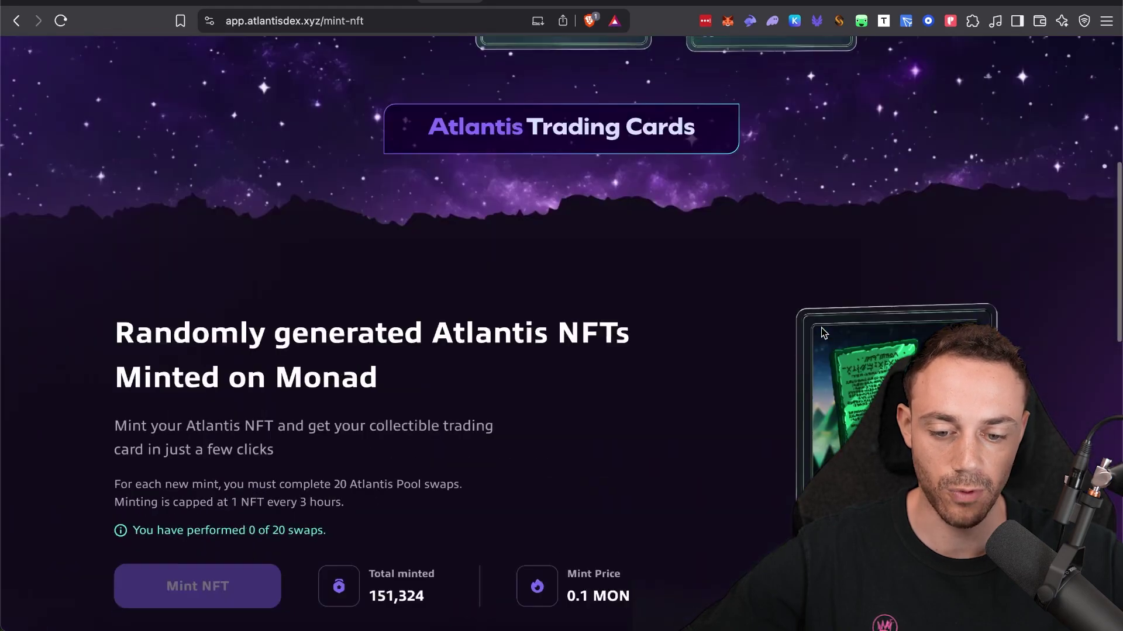
pyautogui.scroll(3, 819, 333)
pyautogui.scroll(15, 824, 332)
pyautogui.scroll(-10, 823, 329)
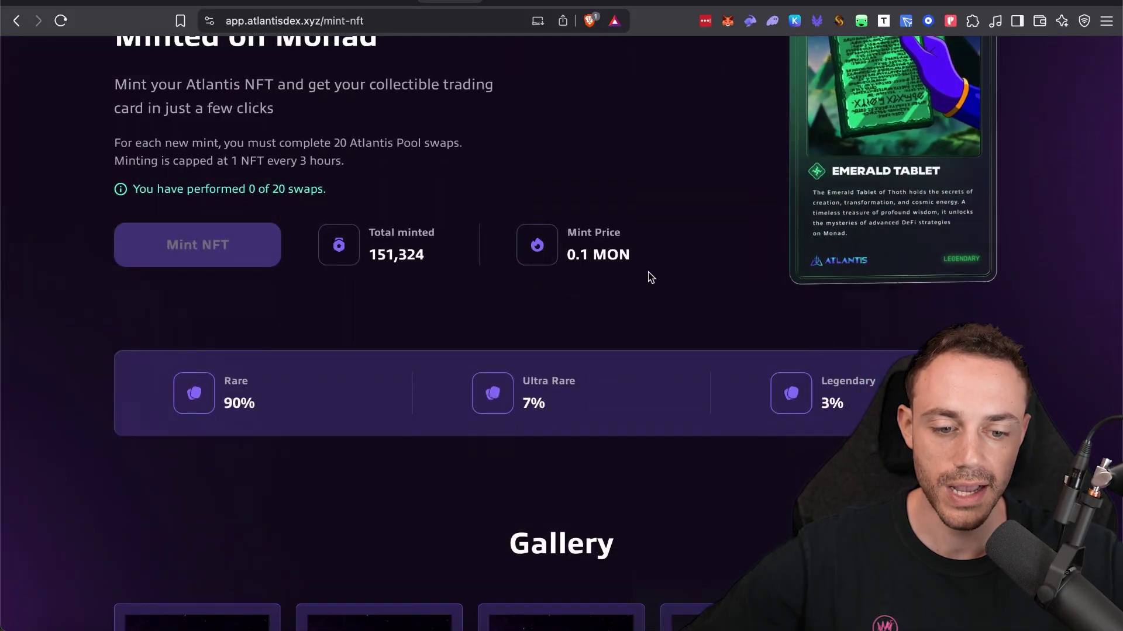
pyautogui.scroll(10, 602, 199)
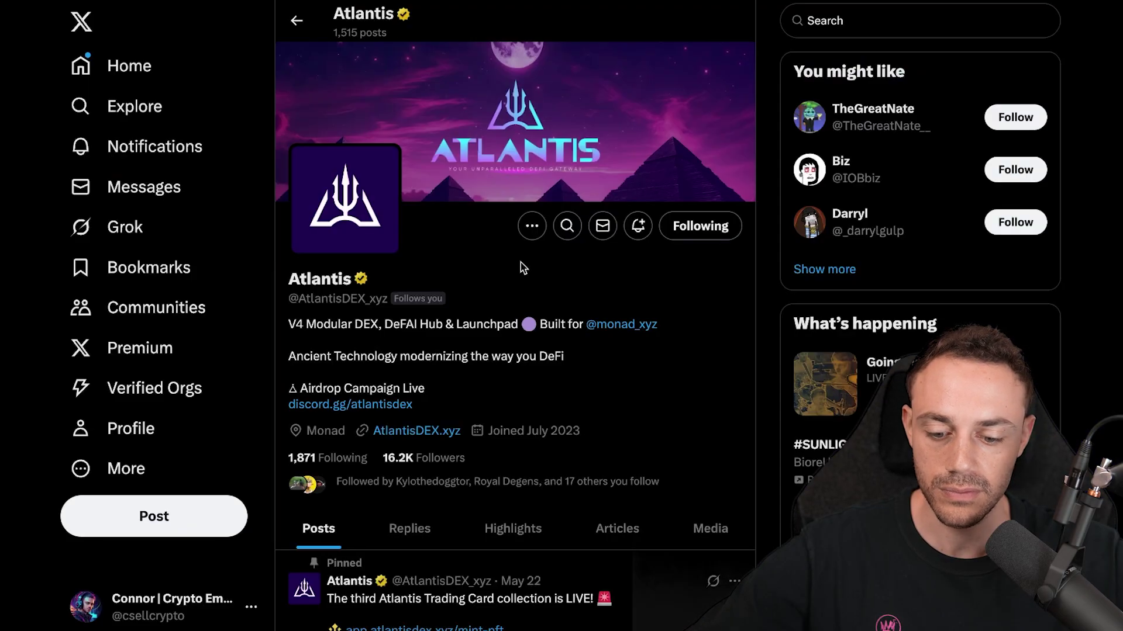
# - Look through the Atlantis profile on X and open its milestone post about NFTs minted and swaps executed
pyautogui.scroll(-15, 520, 264)
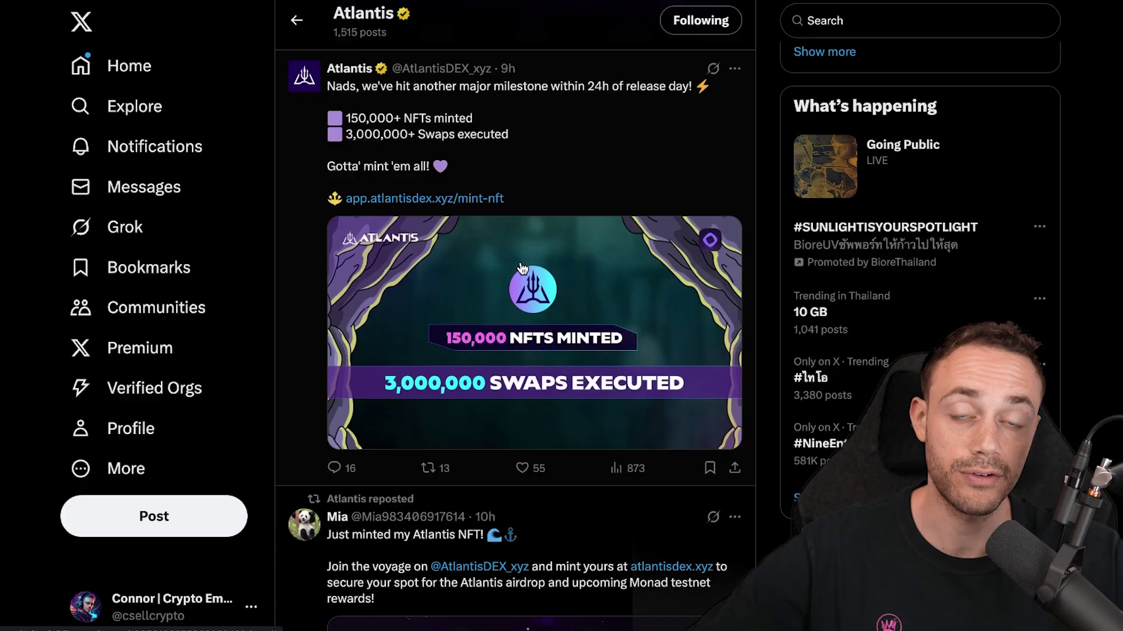
pyautogui.scroll(15, 441, 173)
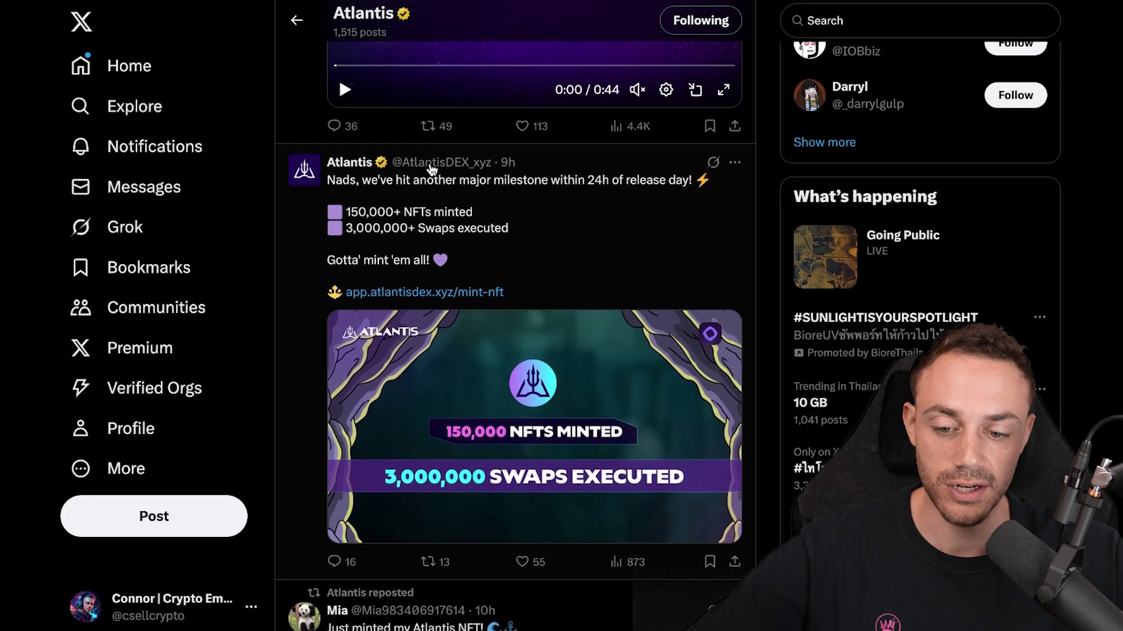
pyautogui.scroll(-10, 570, 253)
pyautogui.scroll(-4, 571, 281)
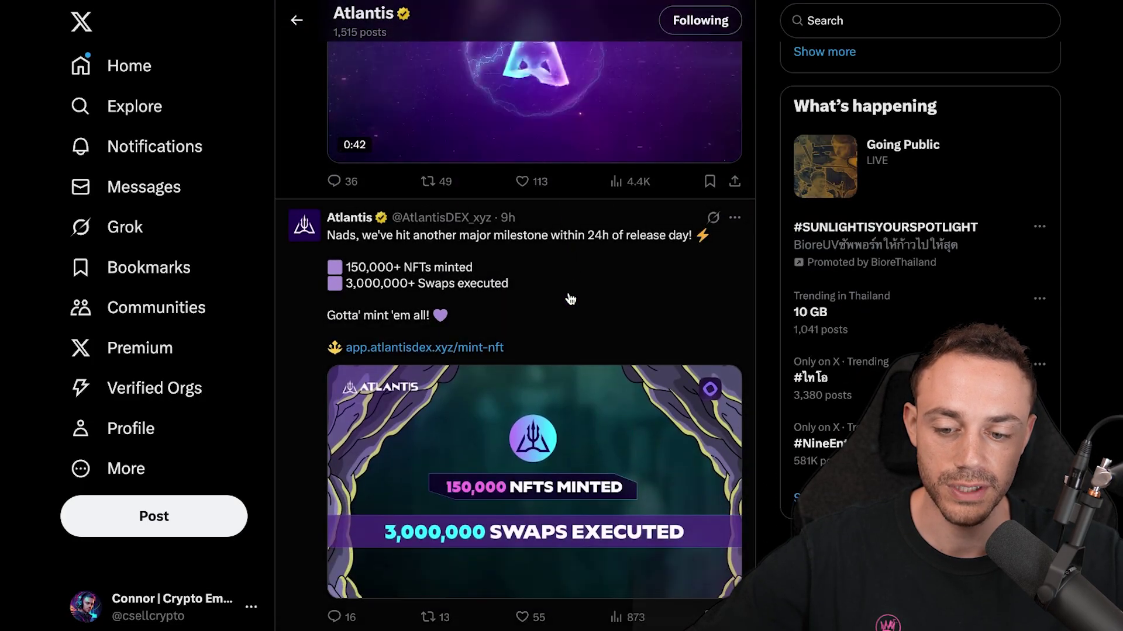
pyautogui.click(537, 234)
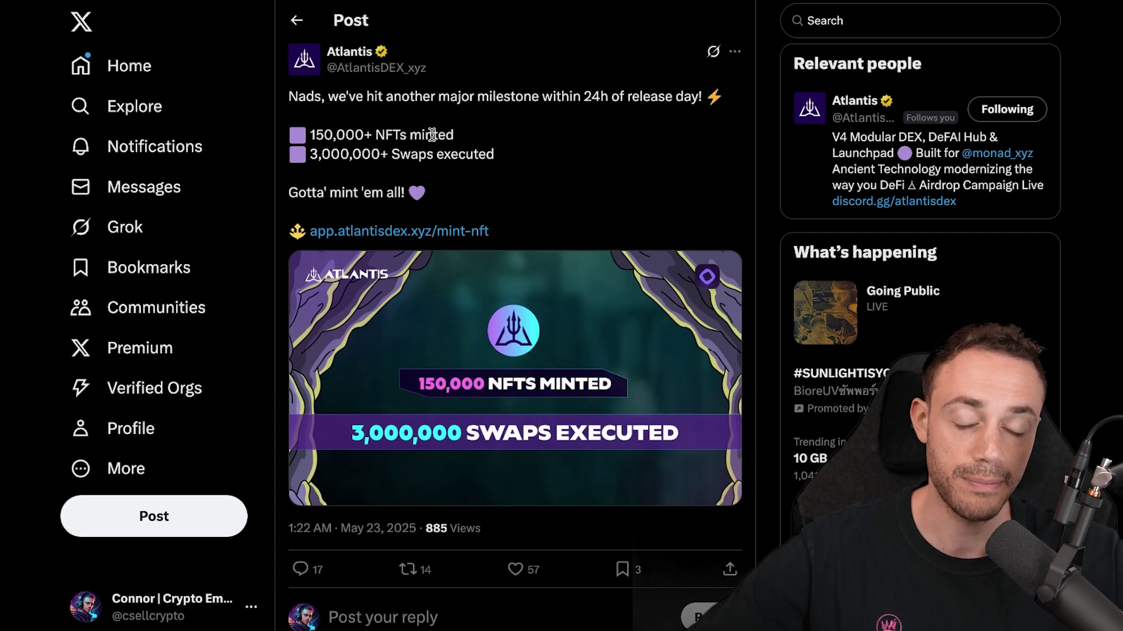
# - Return to the Atlantis profile on X and browse its older posts and reposts about the trading cards and Monad
pyautogui.click(294, 19)
pyautogui.scroll(-12, 591, 267)
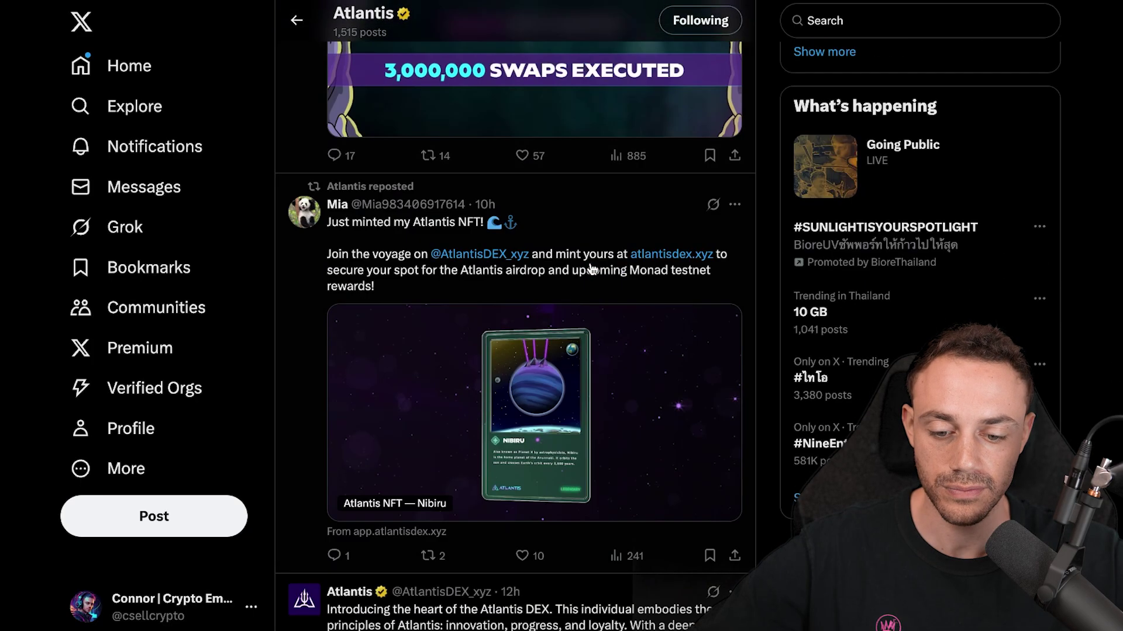
pyautogui.scroll(-18, 591, 266)
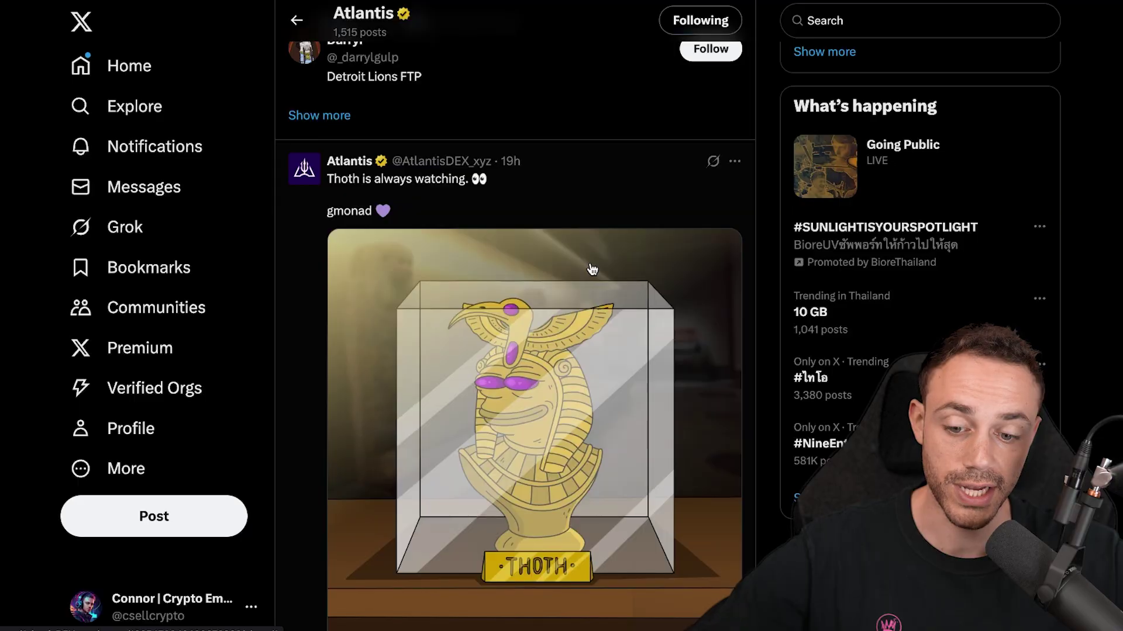
pyautogui.scroll(-12, 591, 268)
pyautogui.scroll(5, 591, 268)
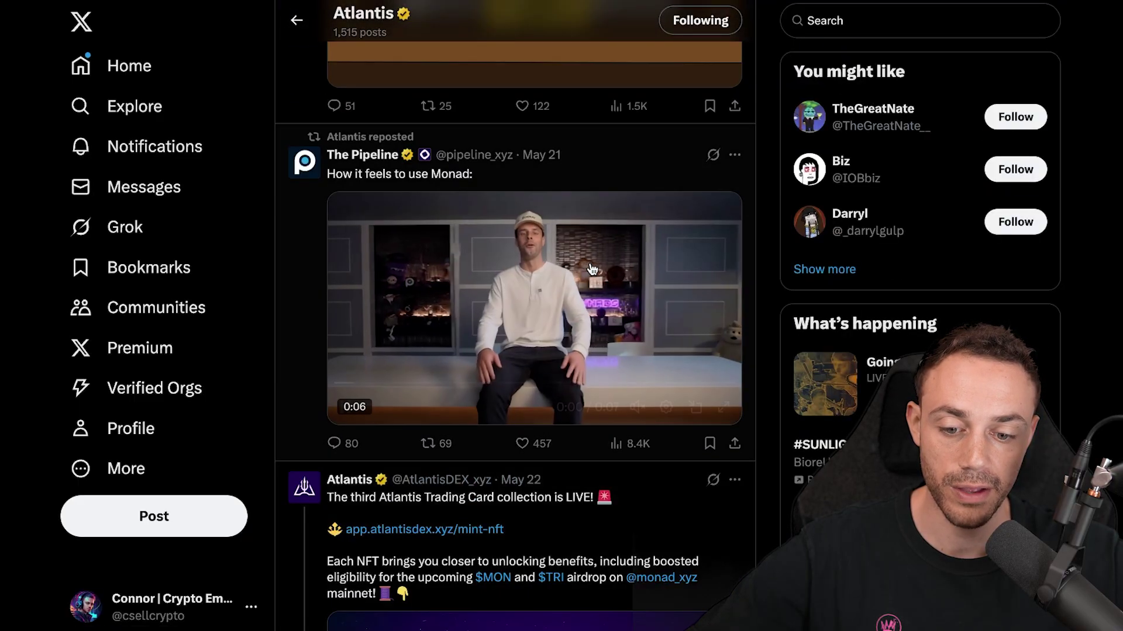
pyautogui.scroll(-15, 591, 268)
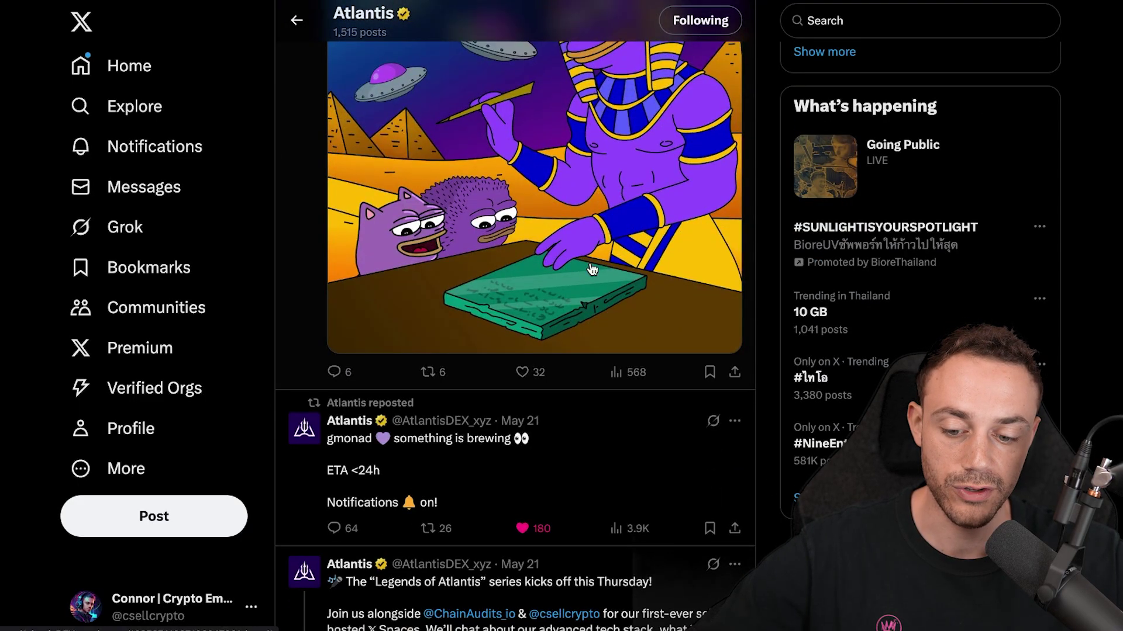
# - Browse the May 21 and 22 posts about the NFTs and the Legends of Atlantis X Space, ending at the profile header
pyautogui.scroll(-8, 592, 269)
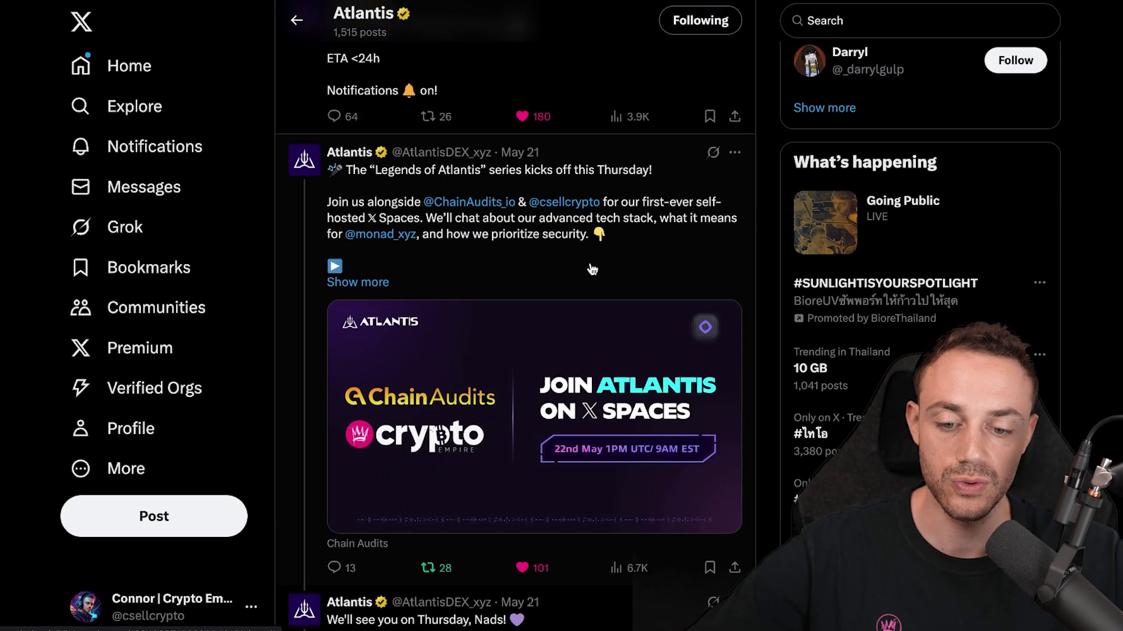
pyautogui.scroll(-8, 592, 268)
pyautogui.scroll(15, 591, 268)
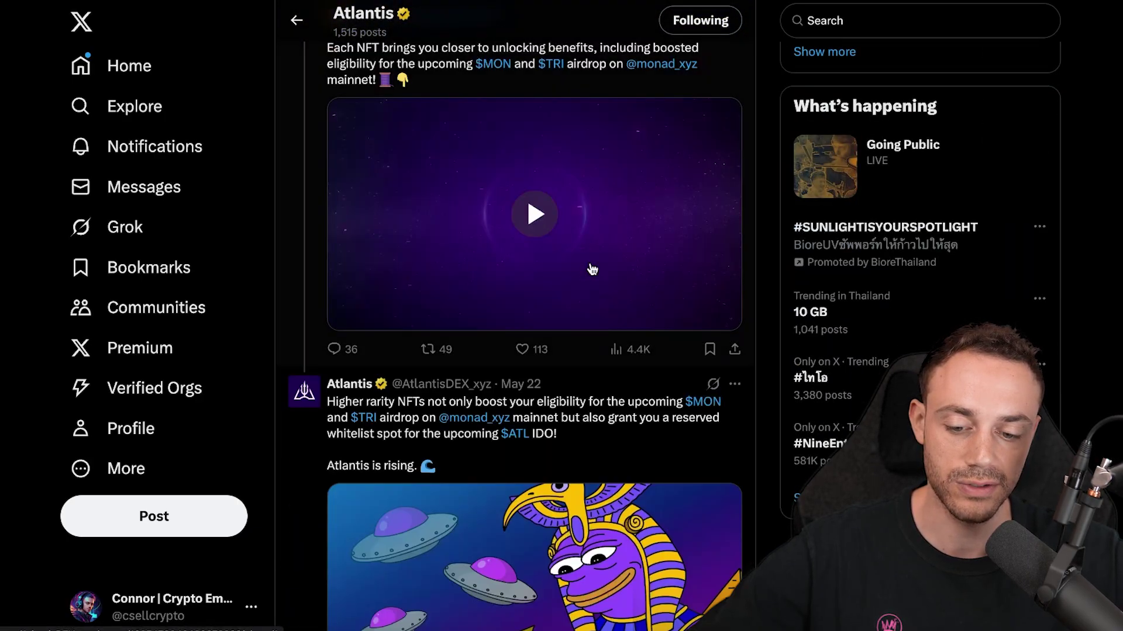
pyautogui.scroll(-10, 591, 268)
pyautogui.scroll(1, 583, 241)
pyautogui.scroll(-1, 583, 240)
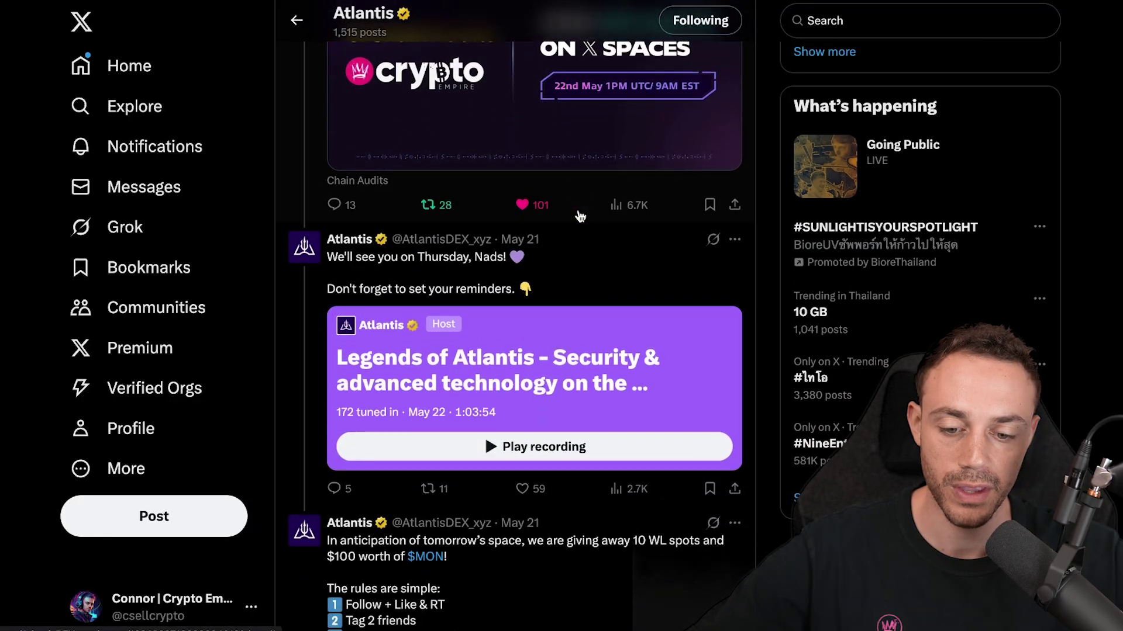
pyautogui.click(605, 287)
pyautogui.click(294, 22)
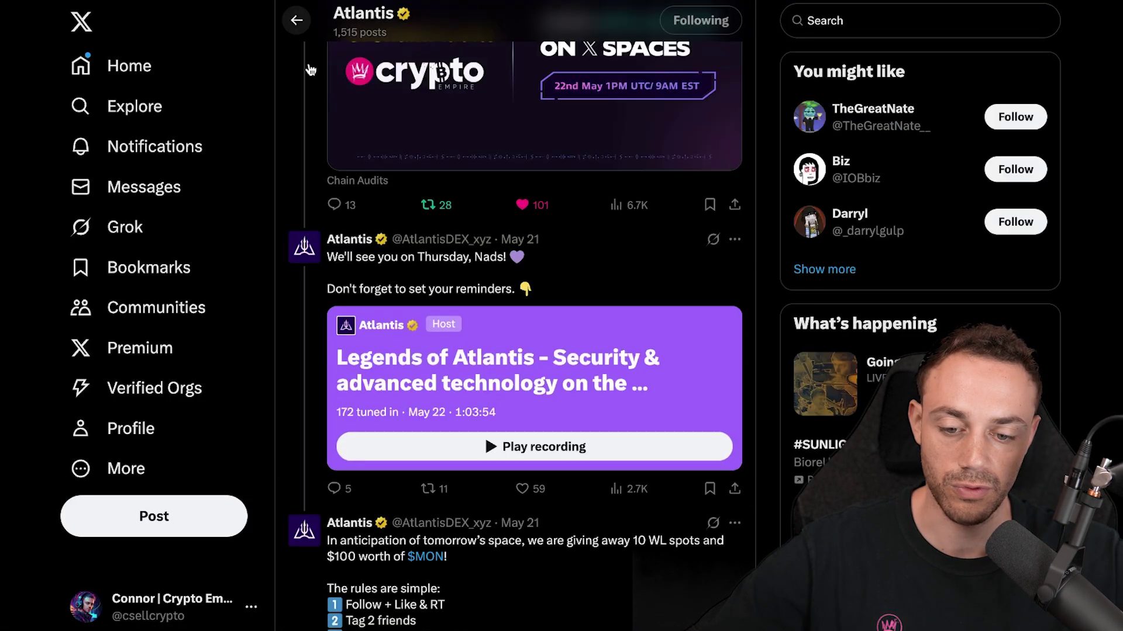
pyautogui.scroll(5, 586, 381)
pyautogui.scroll(-5, 586, 381)
pyautogui.scroll(10, 586, 381)
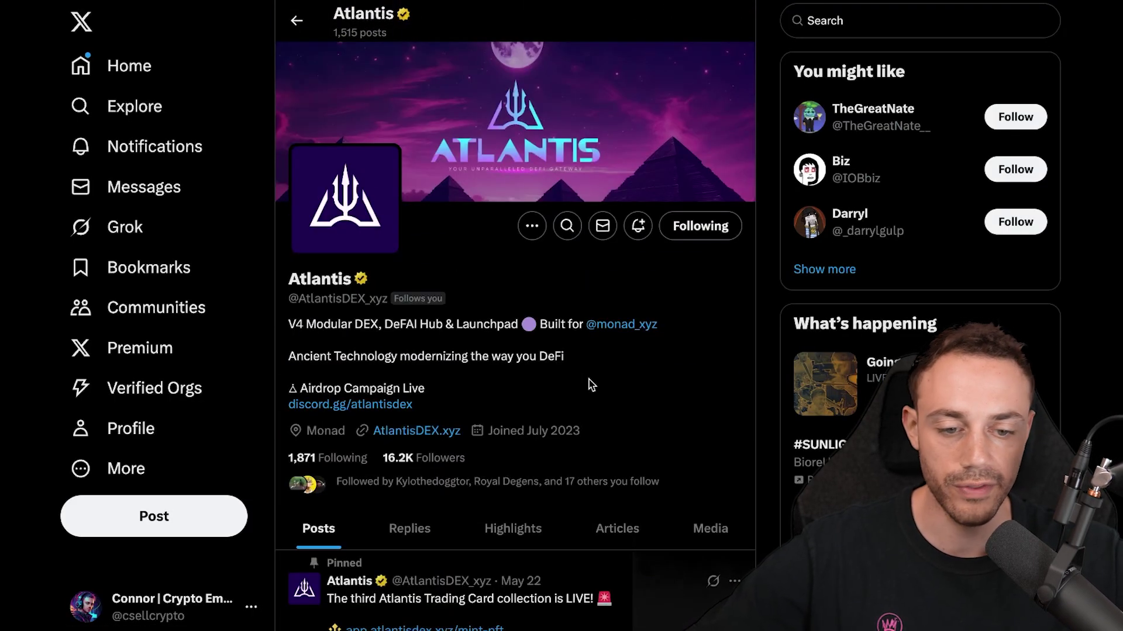
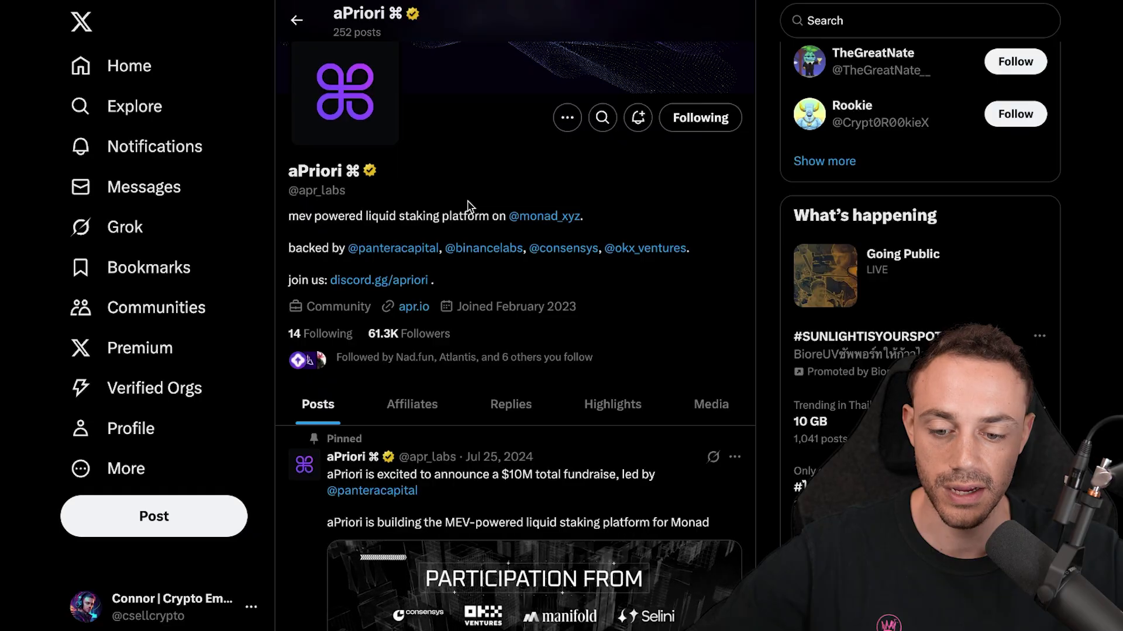
# - Open the aPriori staking app from apr.io and agree to its Terms of Service
pyautogui.scroll(2, 525, 182)
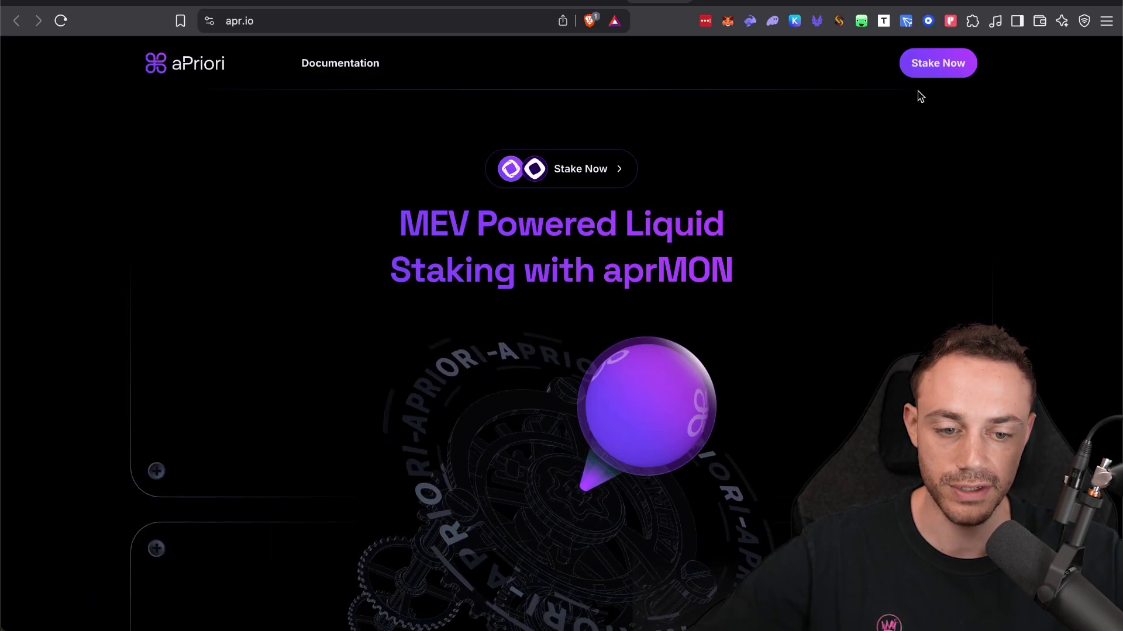
pyautogui.click(935, 67)
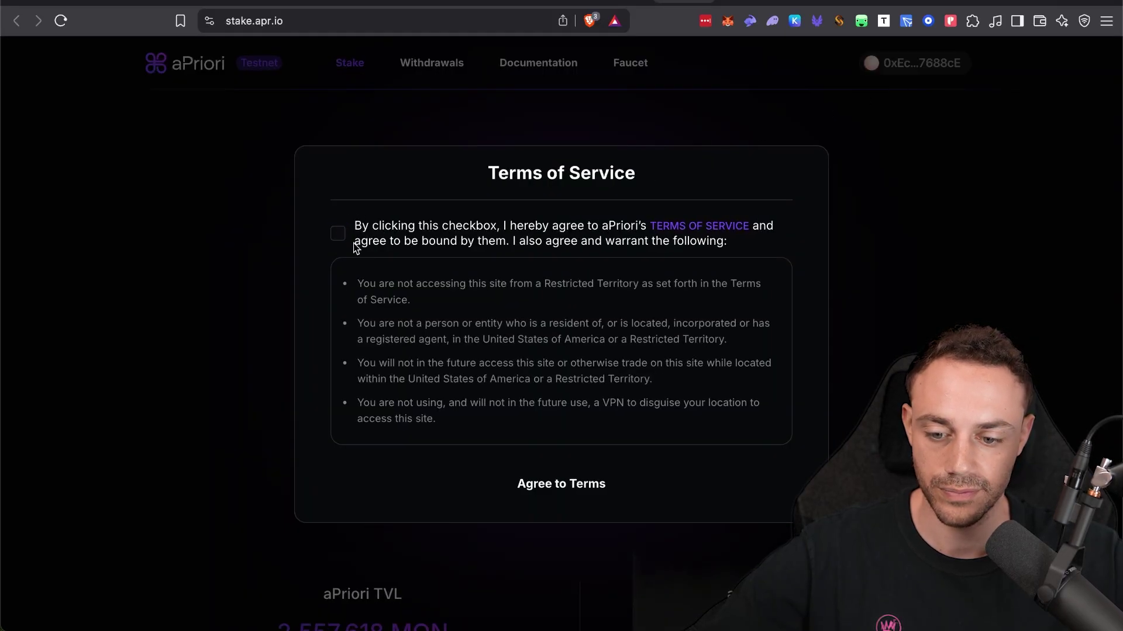
pyautogui.click(338, 234)
pyautogui.click(548, 498)
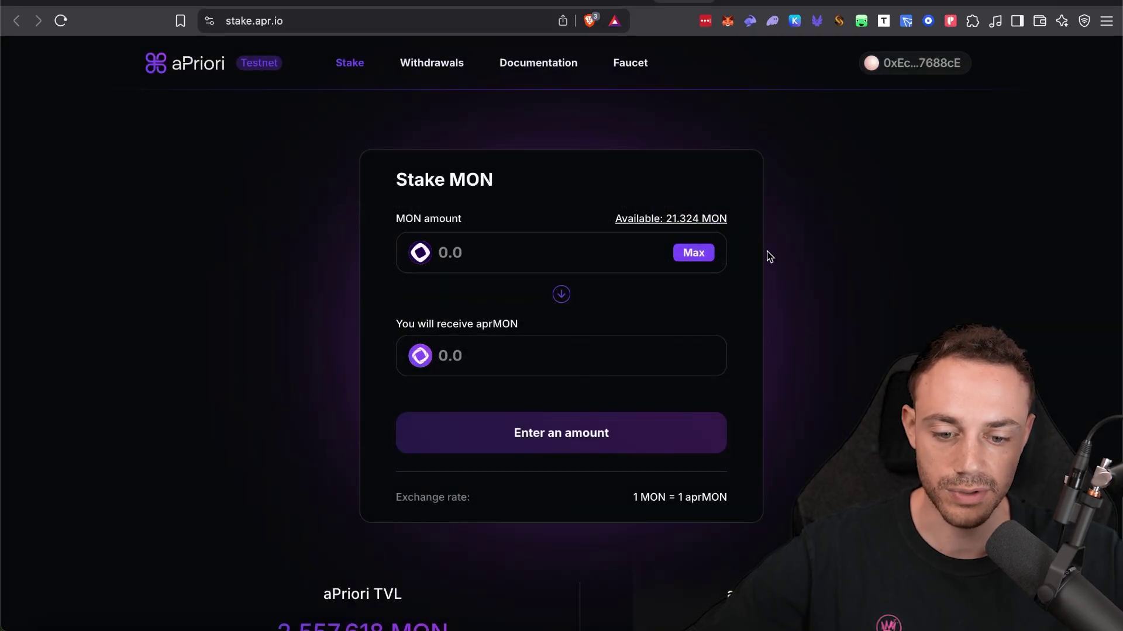
# - Try to stake 1 MON for aprMON on aPriori
pyautogui.click(491, 253)
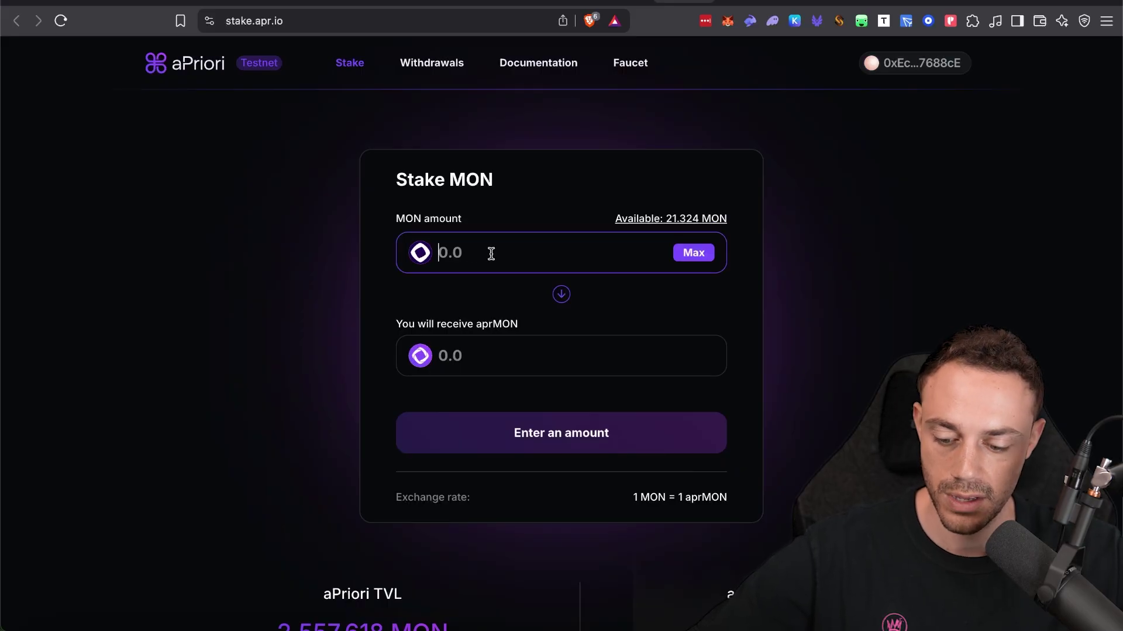
pyautogui.write('1')
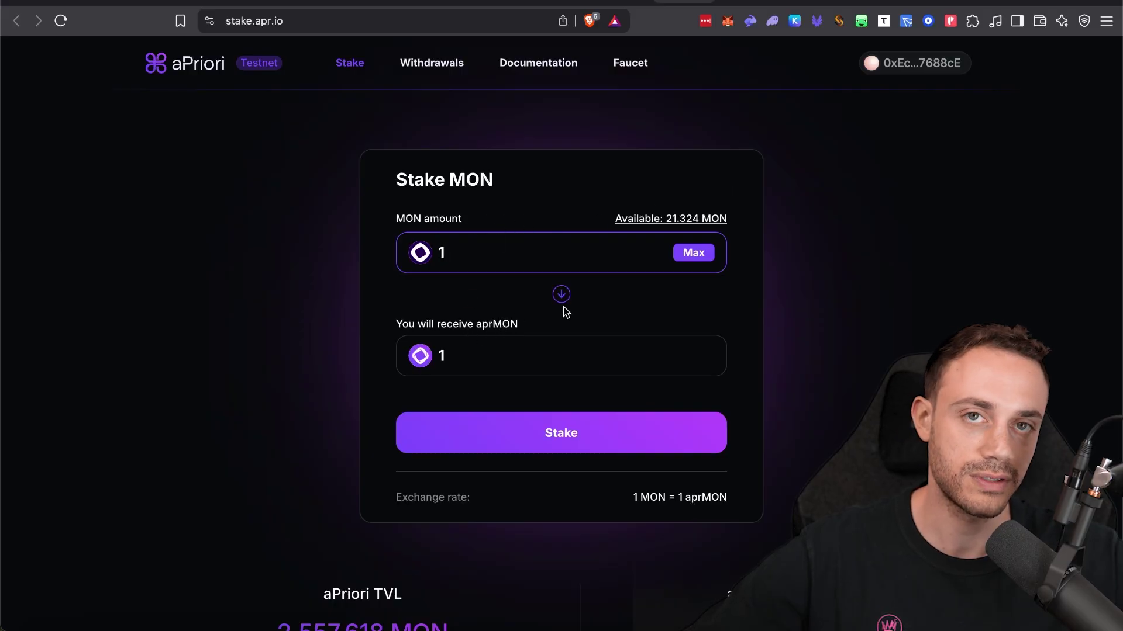
pyautogui.scroll(-3, 565, 311)
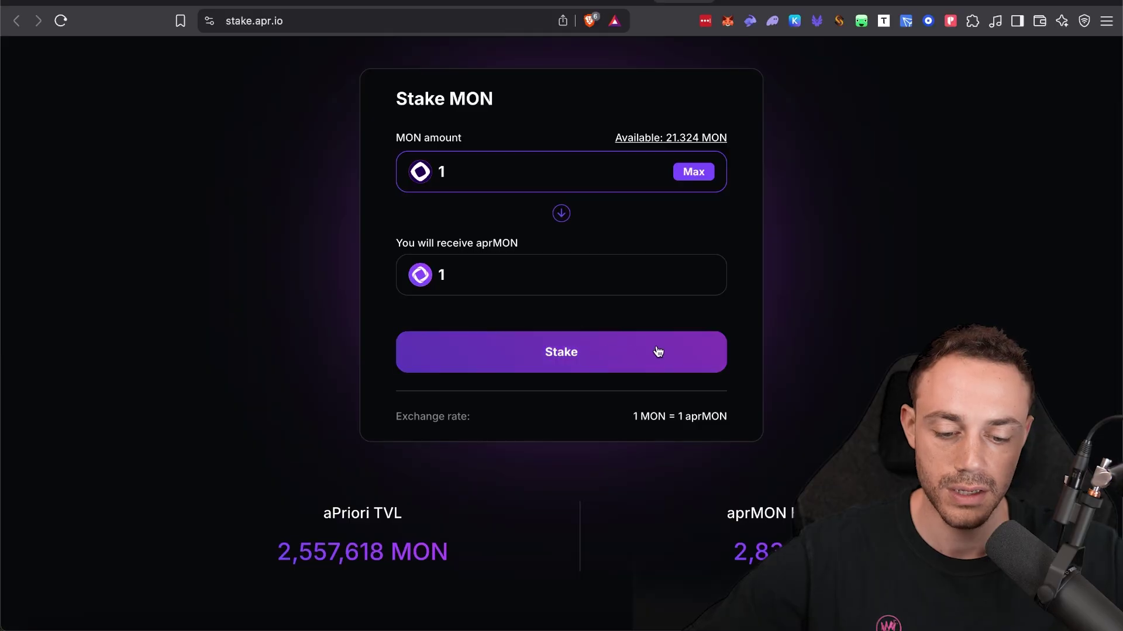
pyautogui.scroll(3, 608, 383)
pyautogui.scroll(-1, 608, 381)
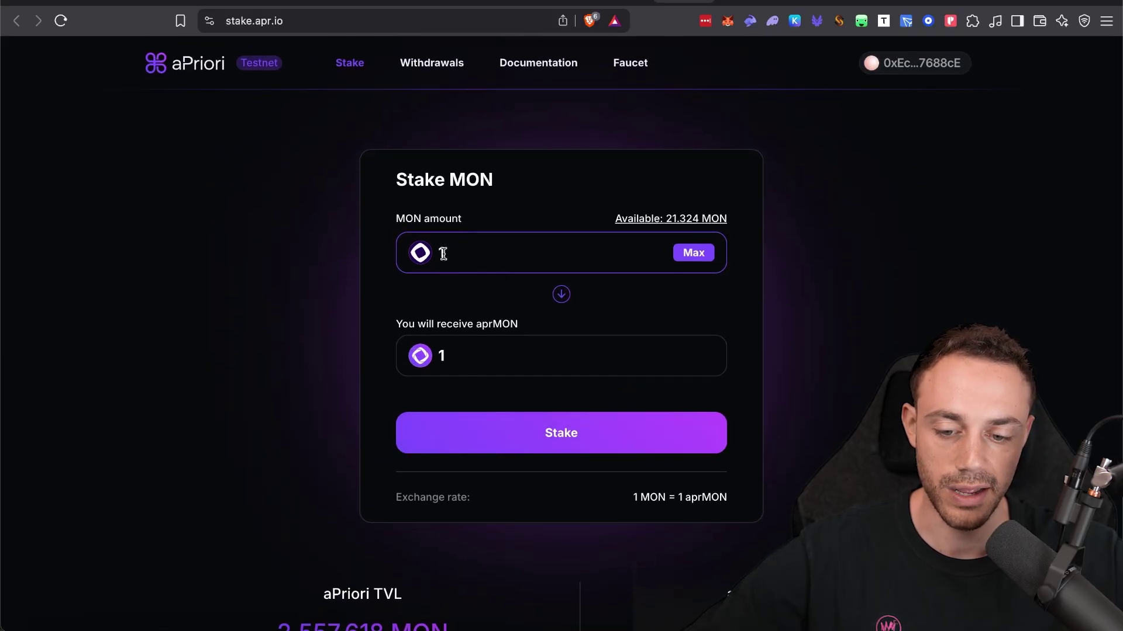
pyautogui.click(475, 350)
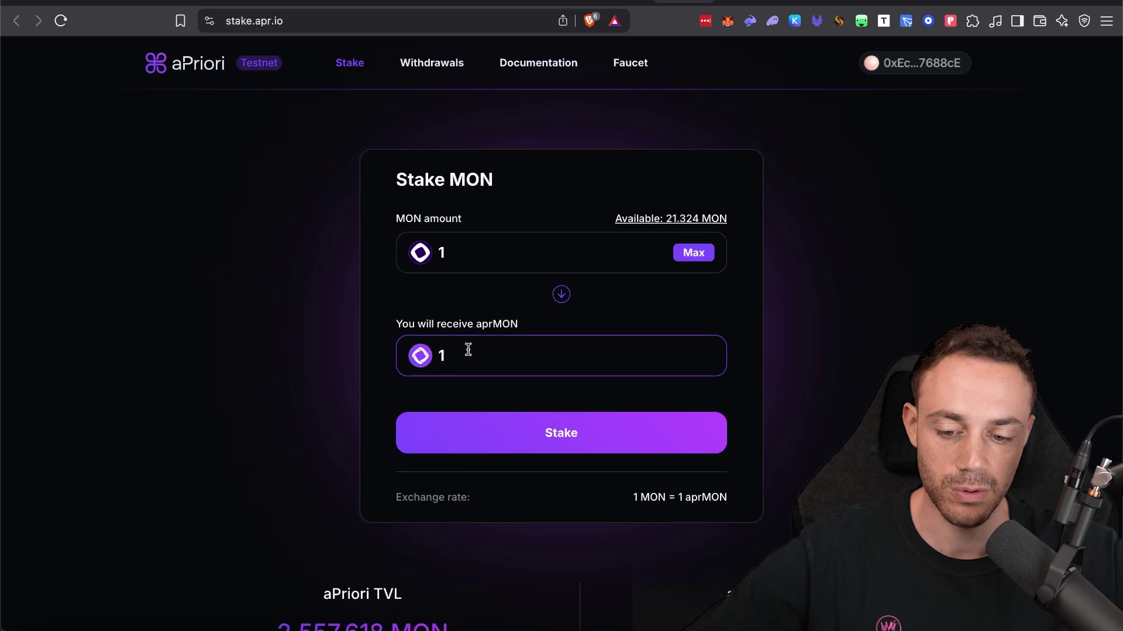
pyautogui.click(571, 436)
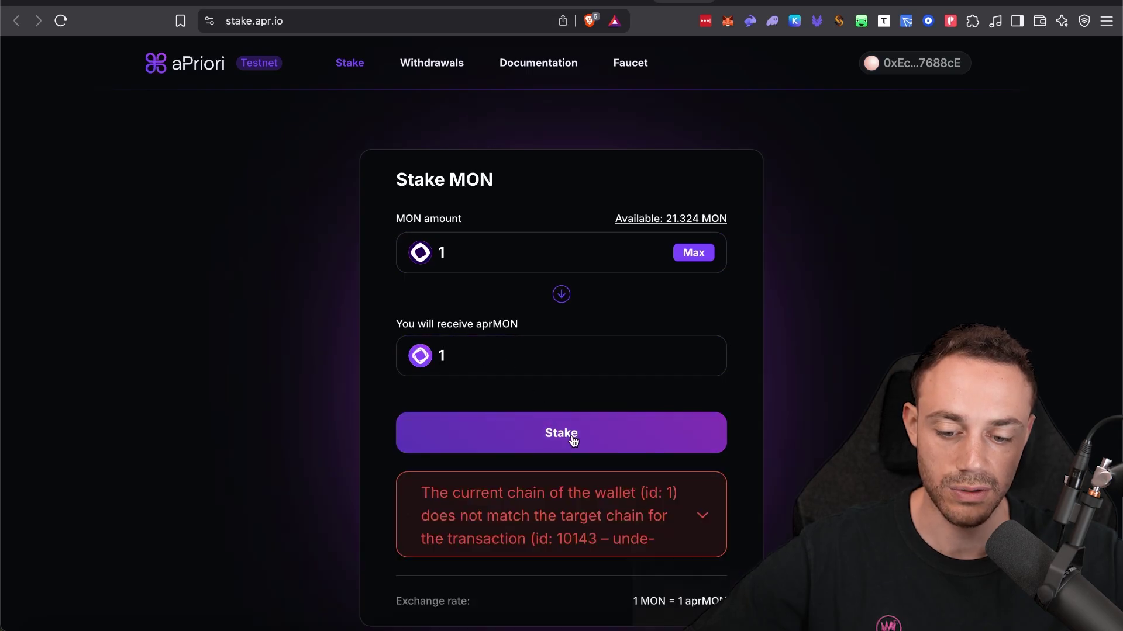
# - Expand the staking error's full details, read through them and collapse them again
pyautogui.scroll(-3, 719, 413)
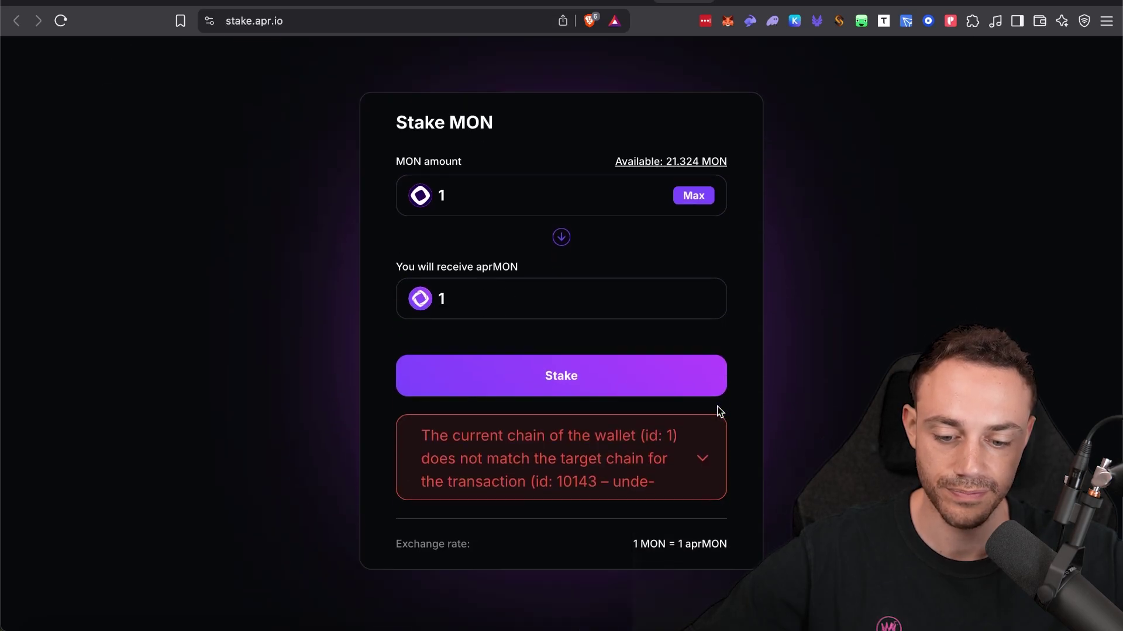
pyautogui.scroll(-5, 801, 444)
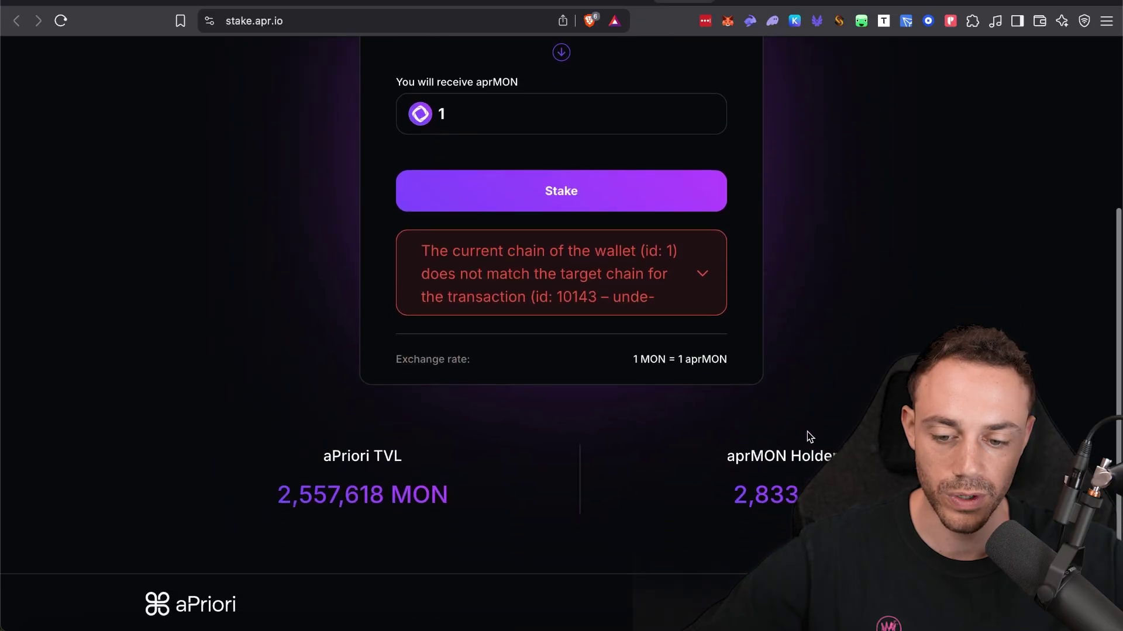
pyautogui.click(698, 272)
pyautogui.scroll(-3, 699, 272)
pyautogui.scroll(-5, 696, 267)
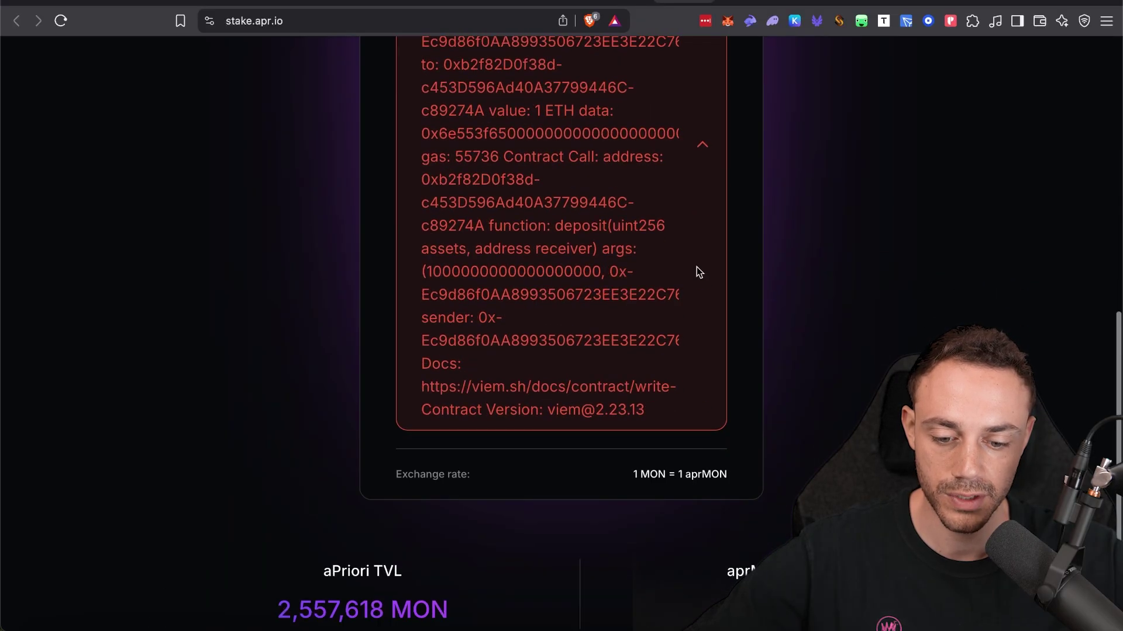
pyautogui.click(708, 146)
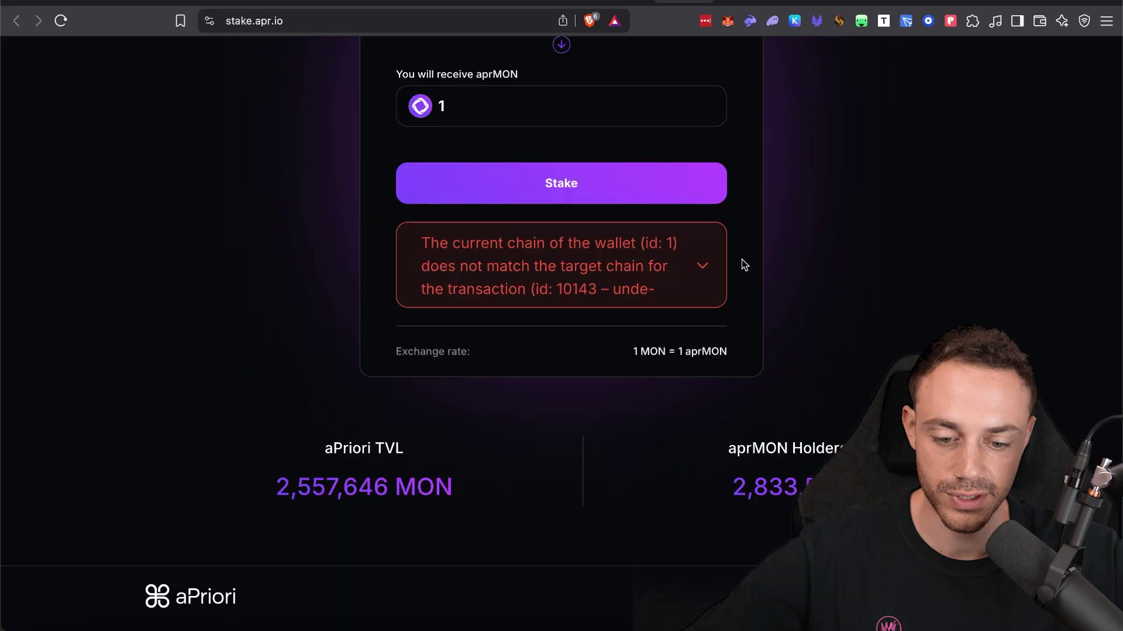
pyautogui.scroll(5, 745, 261)
# - Reload the aPriori staking page and retry staking 1 MON
pyautogui.click(61, 21)
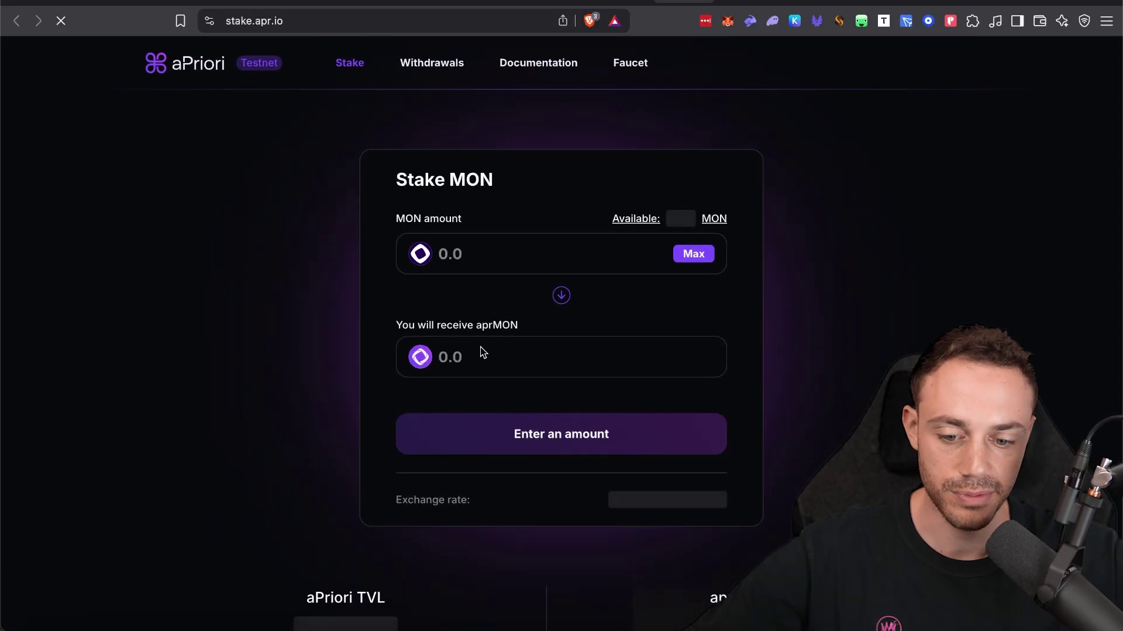
pyautogui.click(506, 250)
pyautogui.write('1')
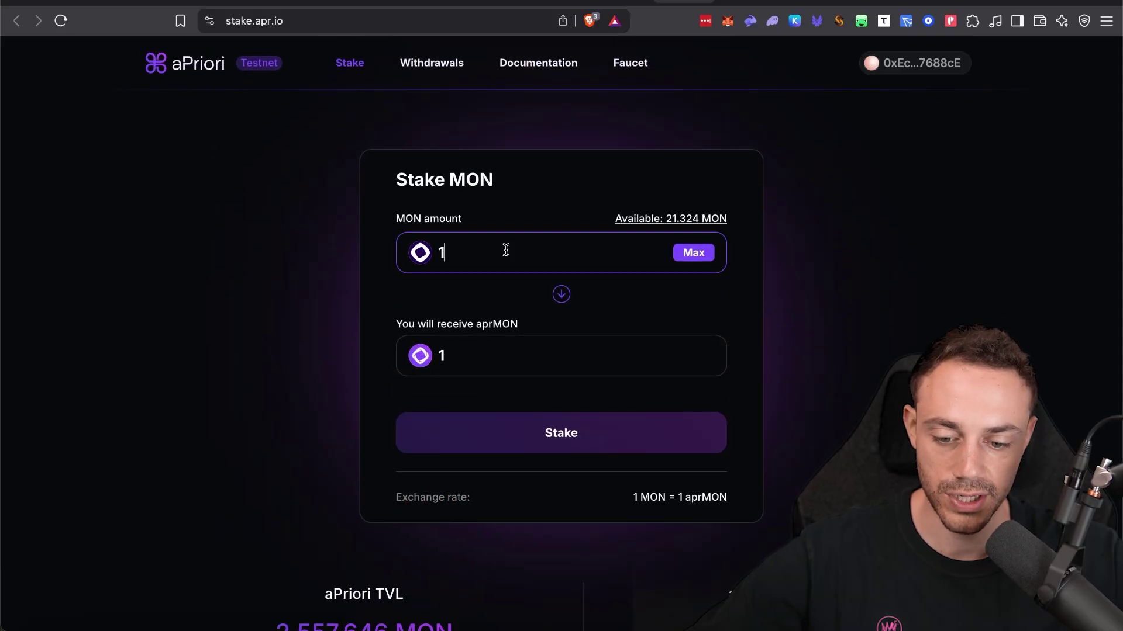
pyautogui.click(604, 437)
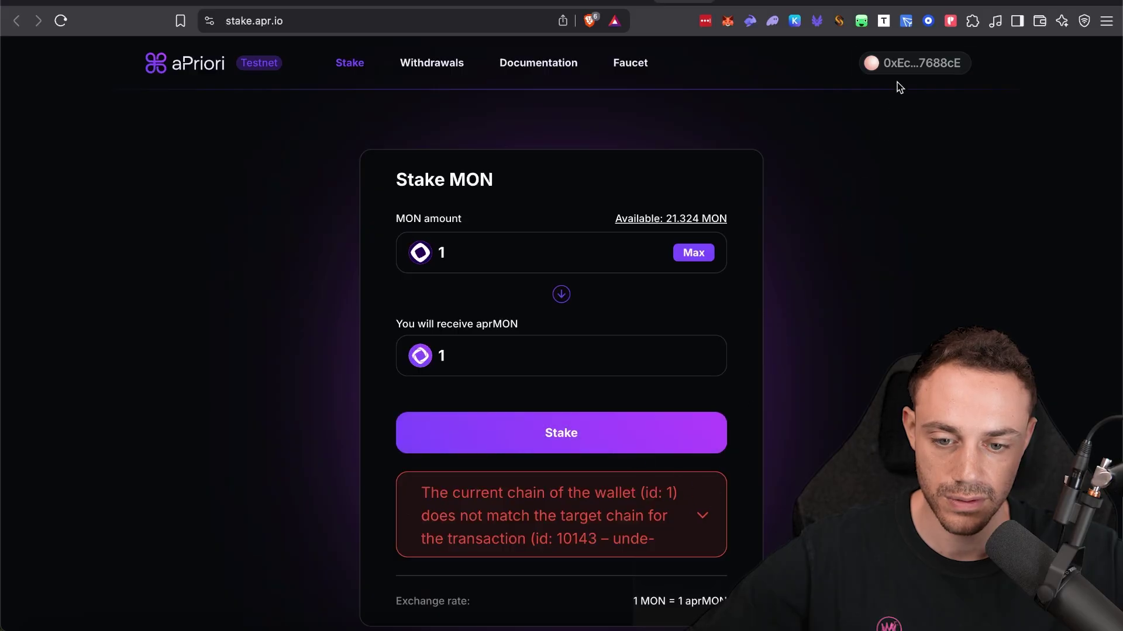
# - Disconnect the wallet from aPriori and connect it again
pyautogui.click(903, 63)
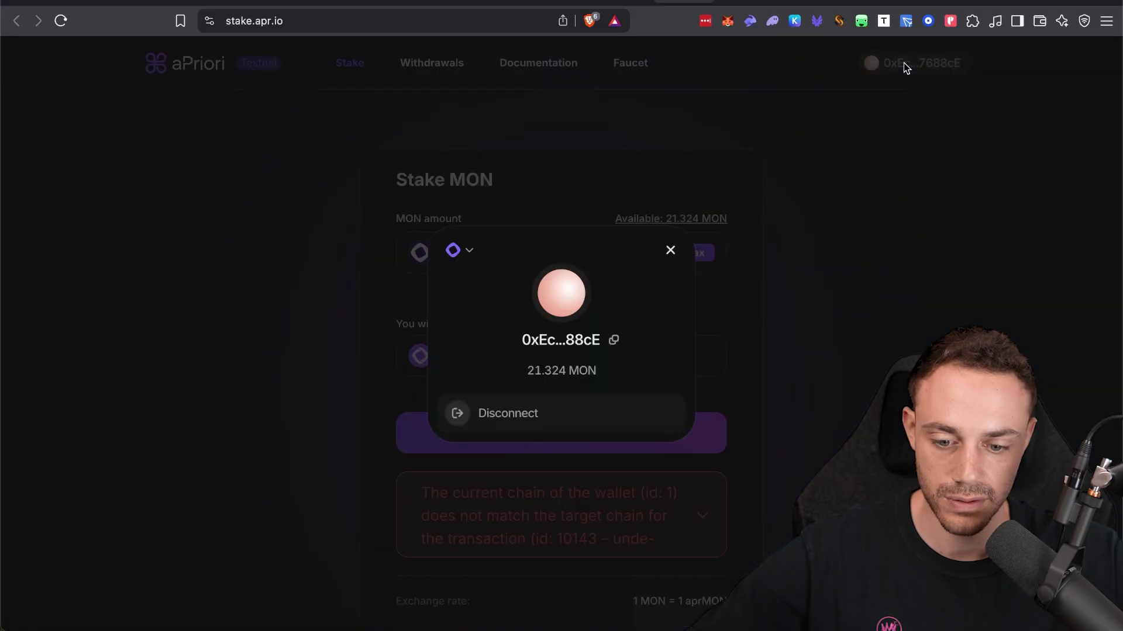
pyautogui.click(629, 422)
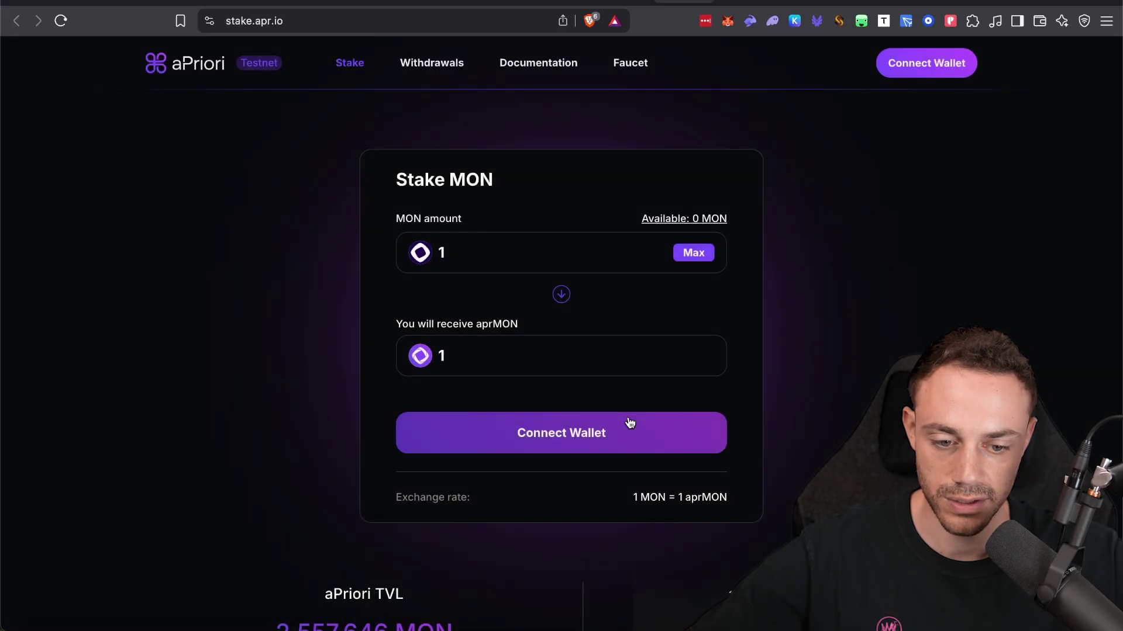
pyautogui.click(938, 67)
pyautogui.click(546, 183)
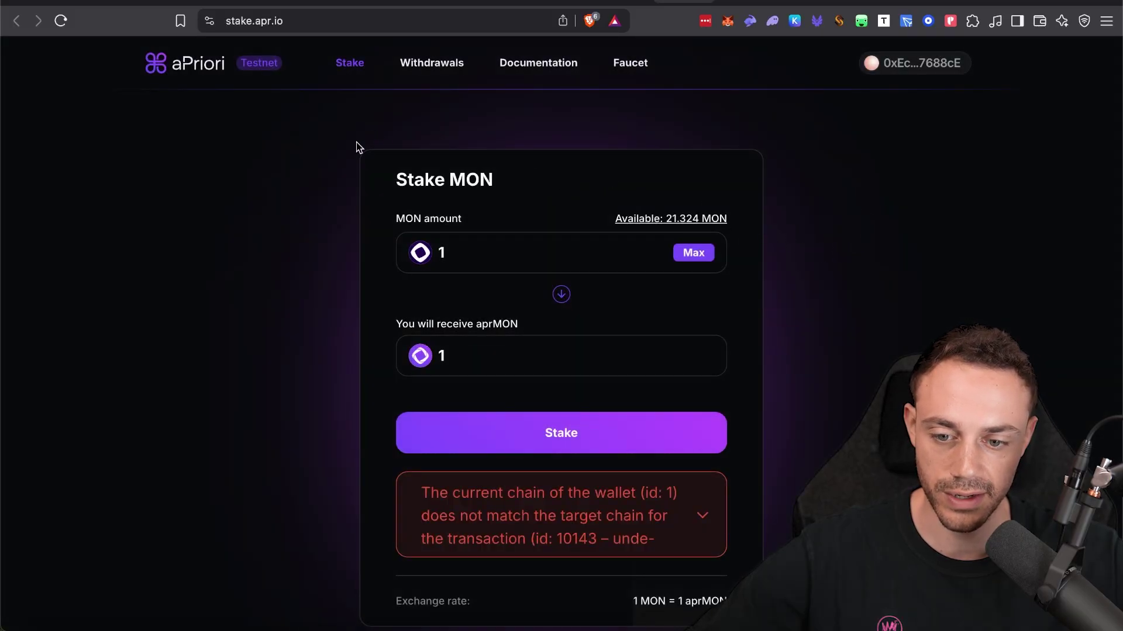
# - Re-enter 1 as the MON amount, stake it and confirm the transaction in the wallet
pyautogui.scroll(-5, 443, 138)
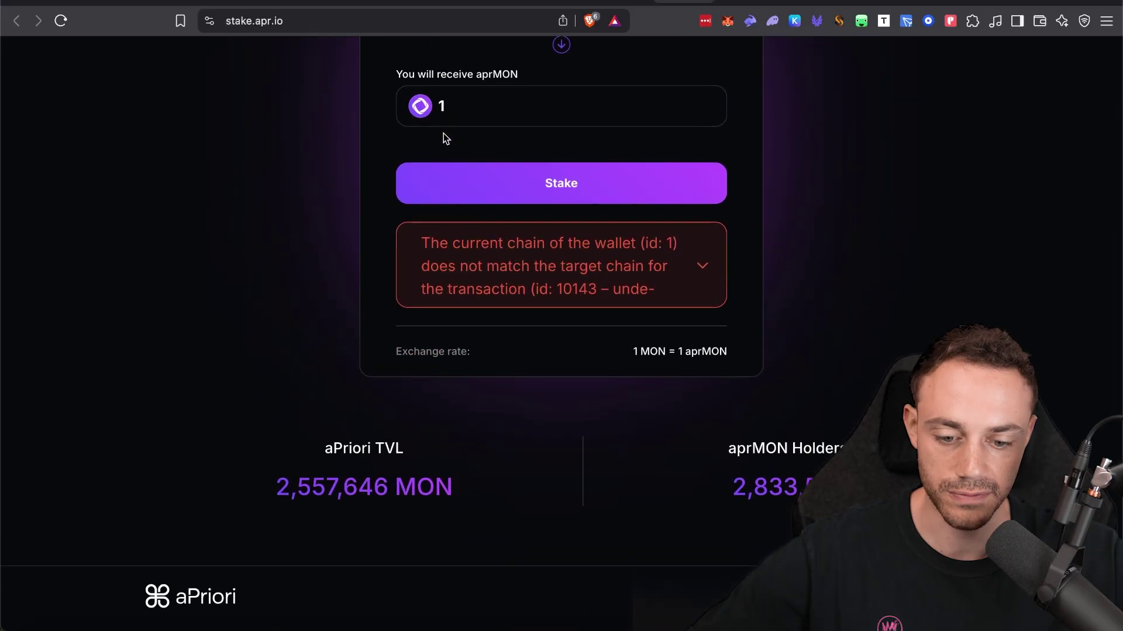
pyautogui.scroll(5, 647, 261)
pyautogui.click(556, 251)
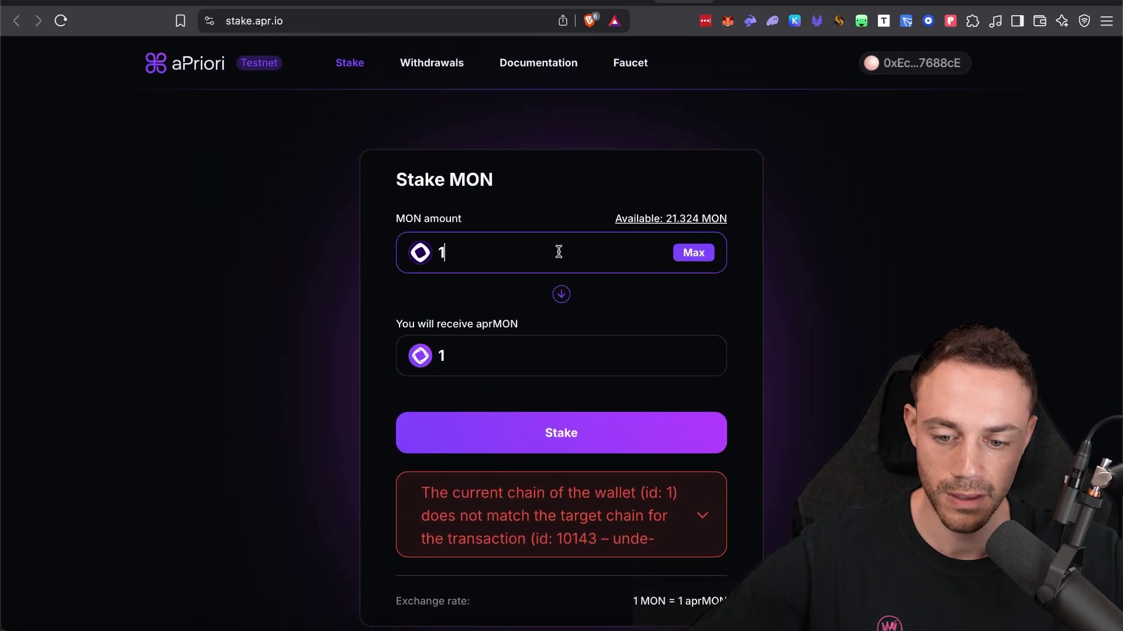
pyautogui.press('BackSpace')
pyautogui.write('1')
pyautogui.click(630, 432)
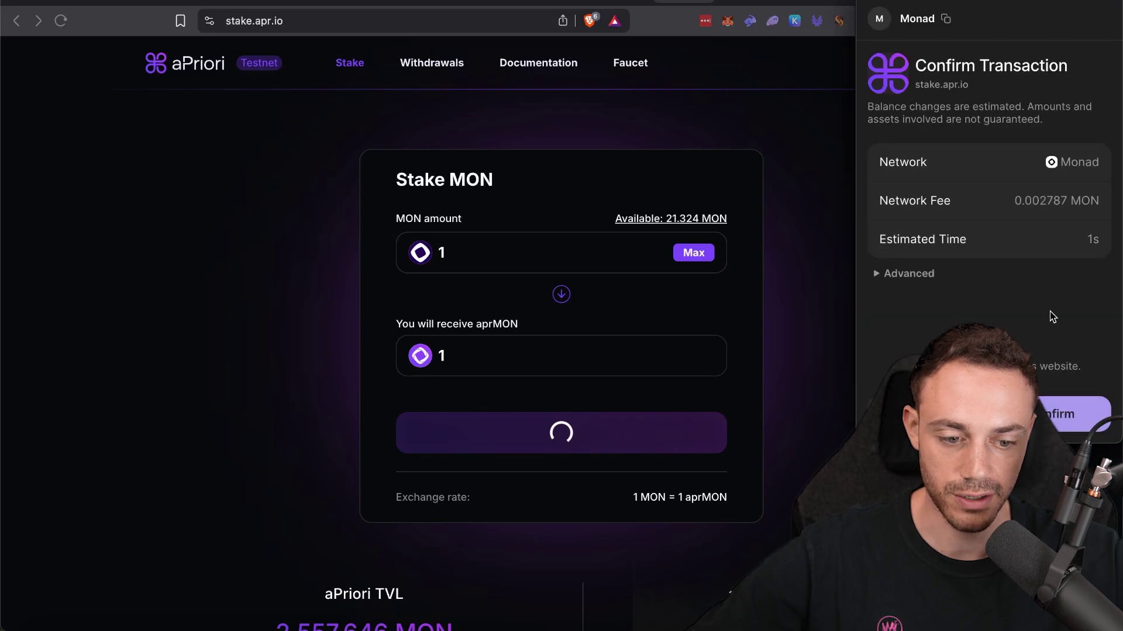
pyautogui.click(1062, 407)
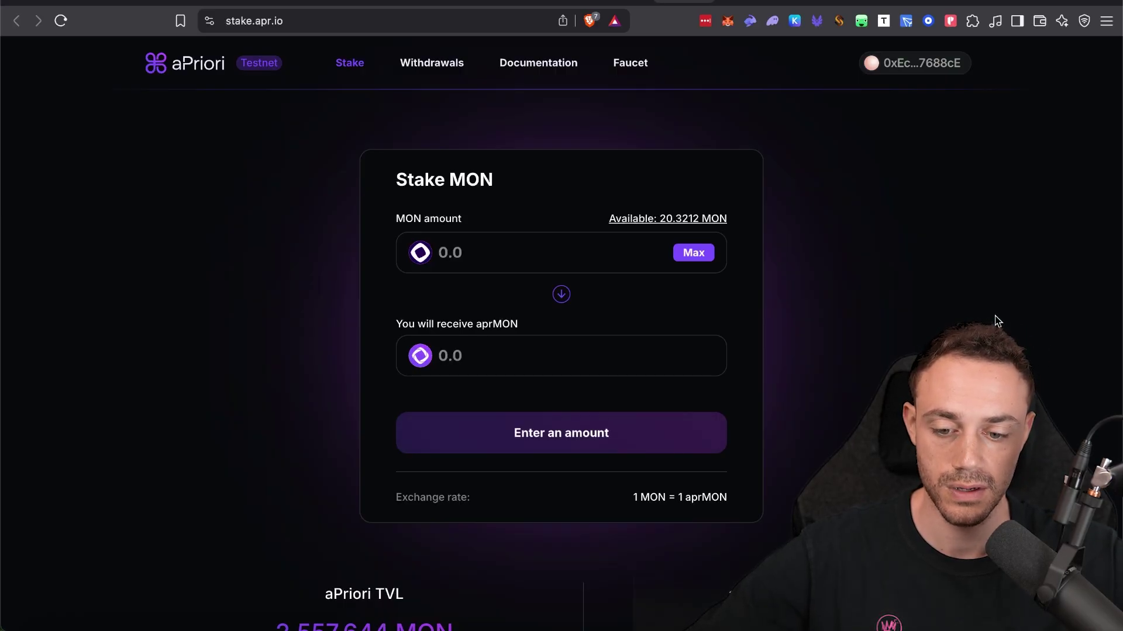
# - Open aPriori's withdrawals page and fill in the maximum amount of 1.05 aprMON to unstake
pyautogui.scroll(-3, 997, 321)
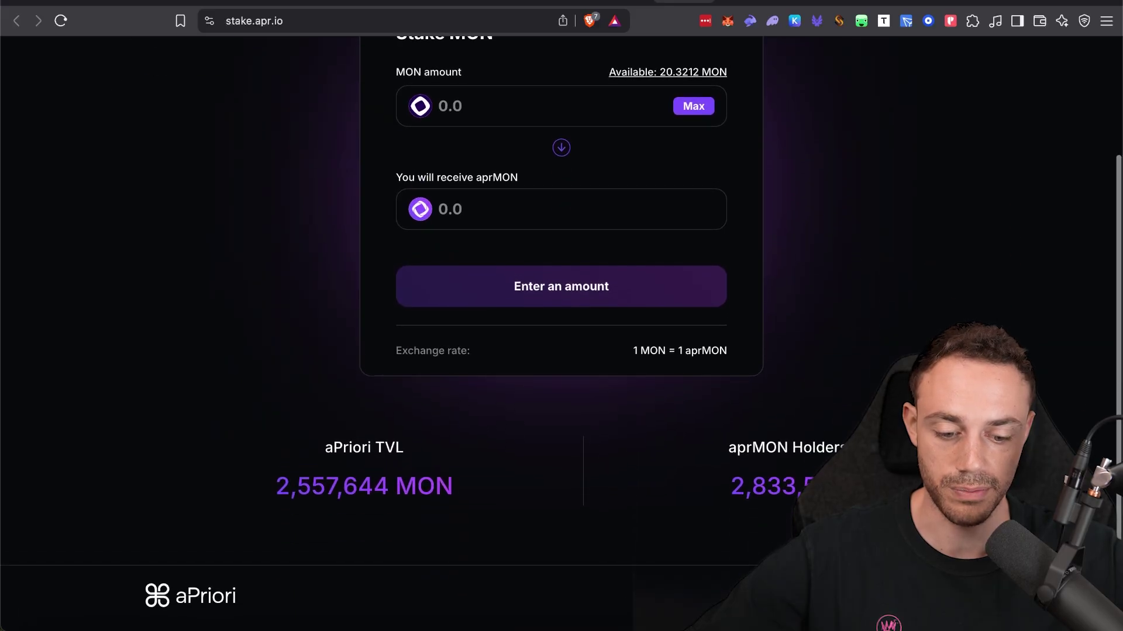
pyautogui.scroll(3, 873, 260)
pyautogui.click(422, 70)
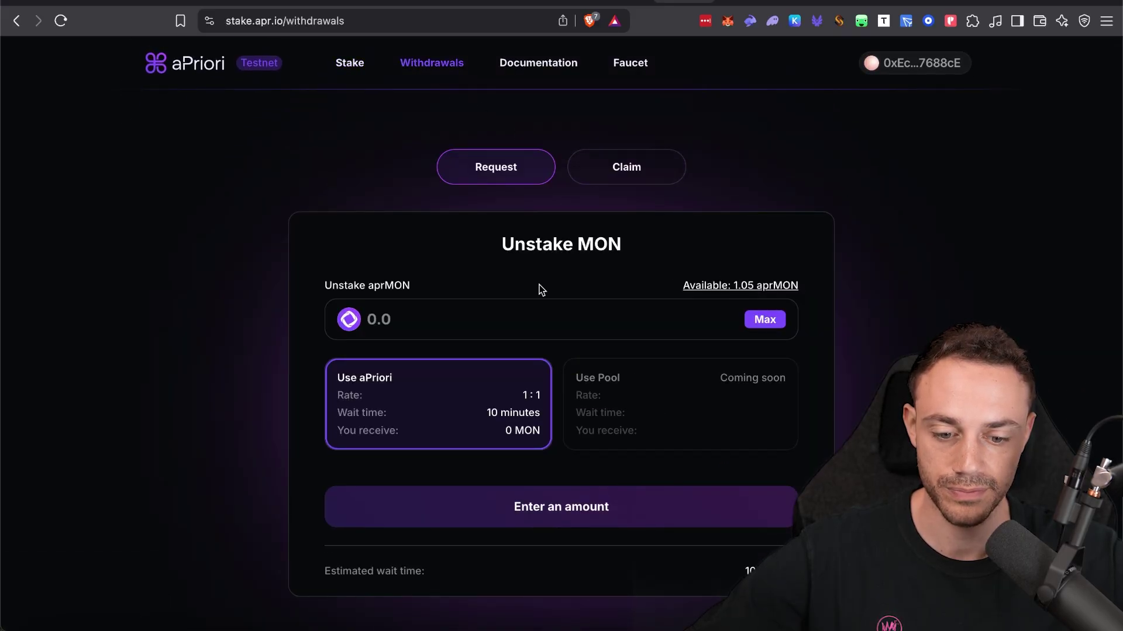
pyautogui.click(782, 325)
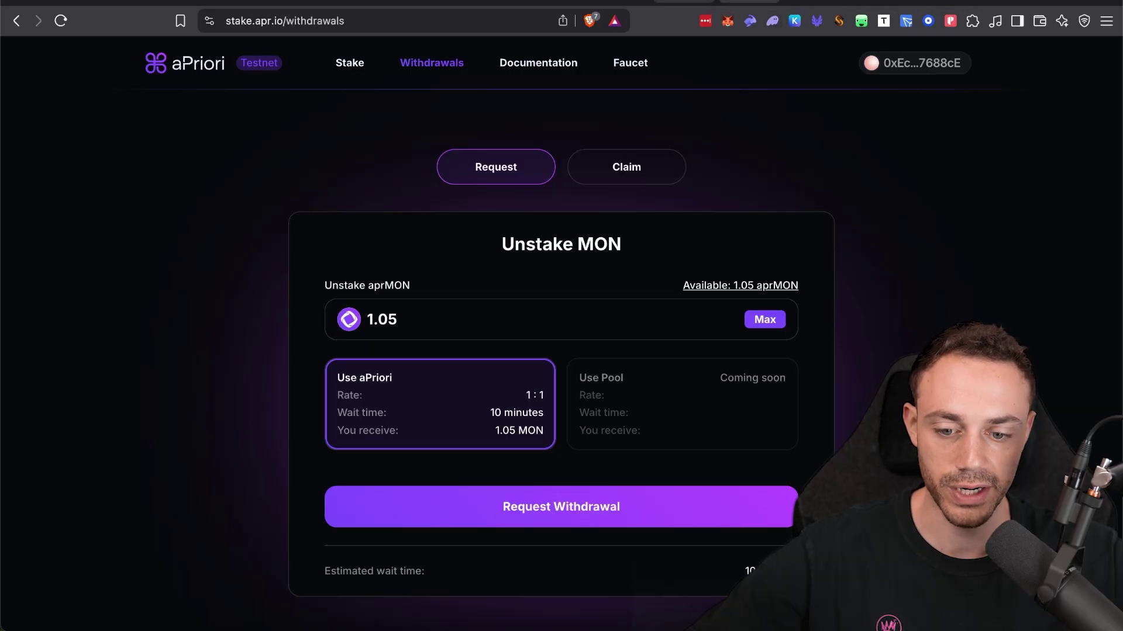
# - Look over the Curvance profile on X and launch the Curvance app from curvance.com
pyautogui.click(732, 3)
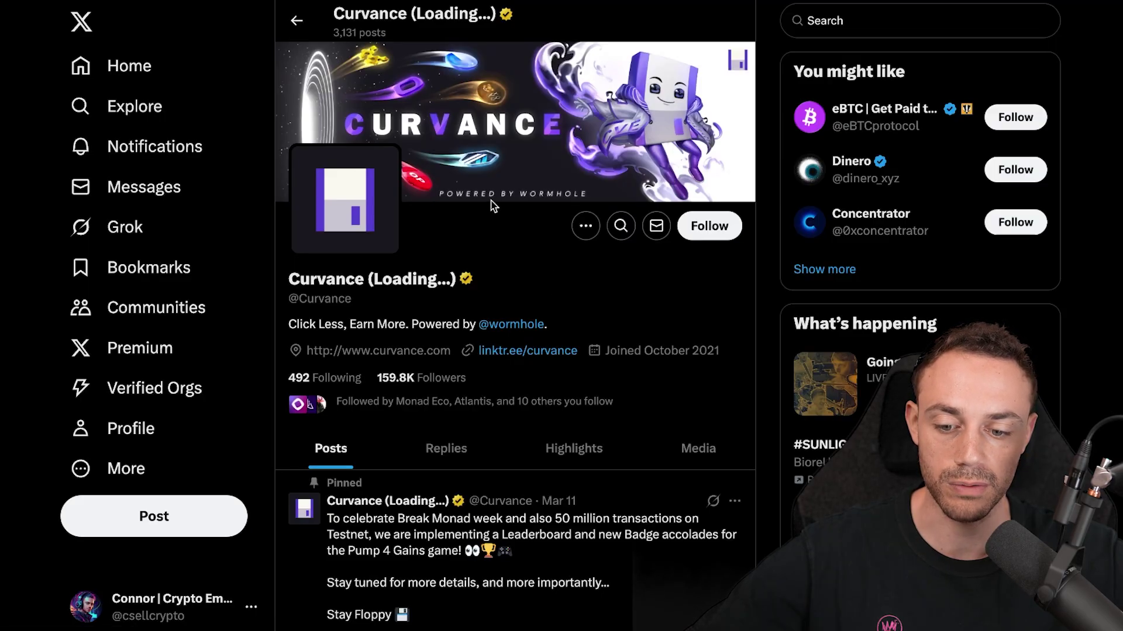
pyautogui.scroll(-4, 472, 199)
pyautogui.scroll(4, 468, 195)
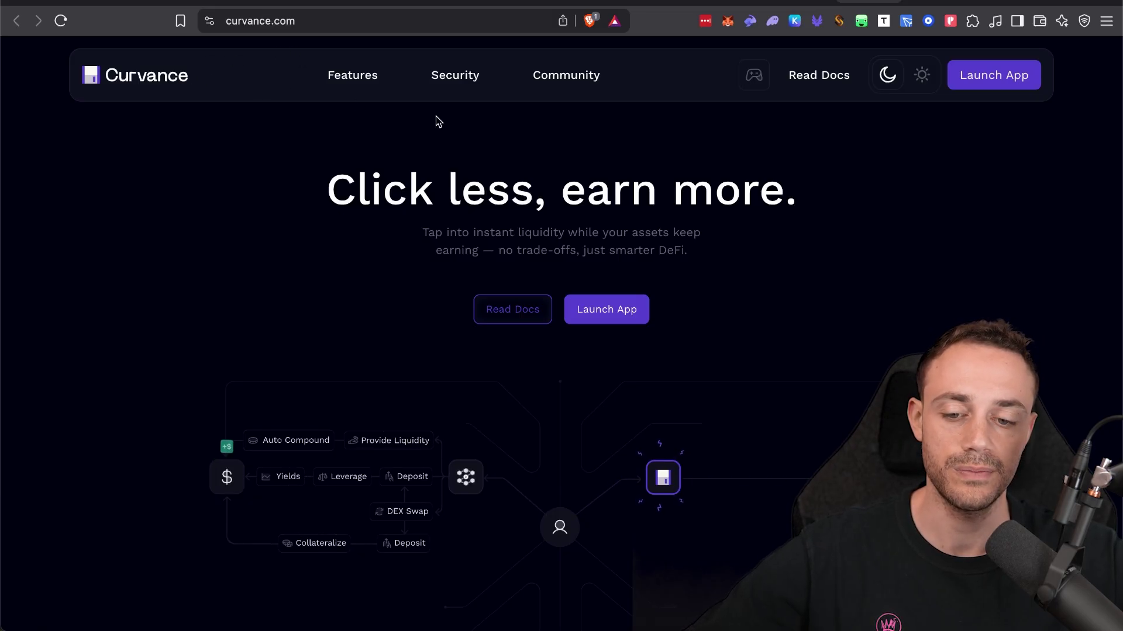
pyautogui.click(623, 316)
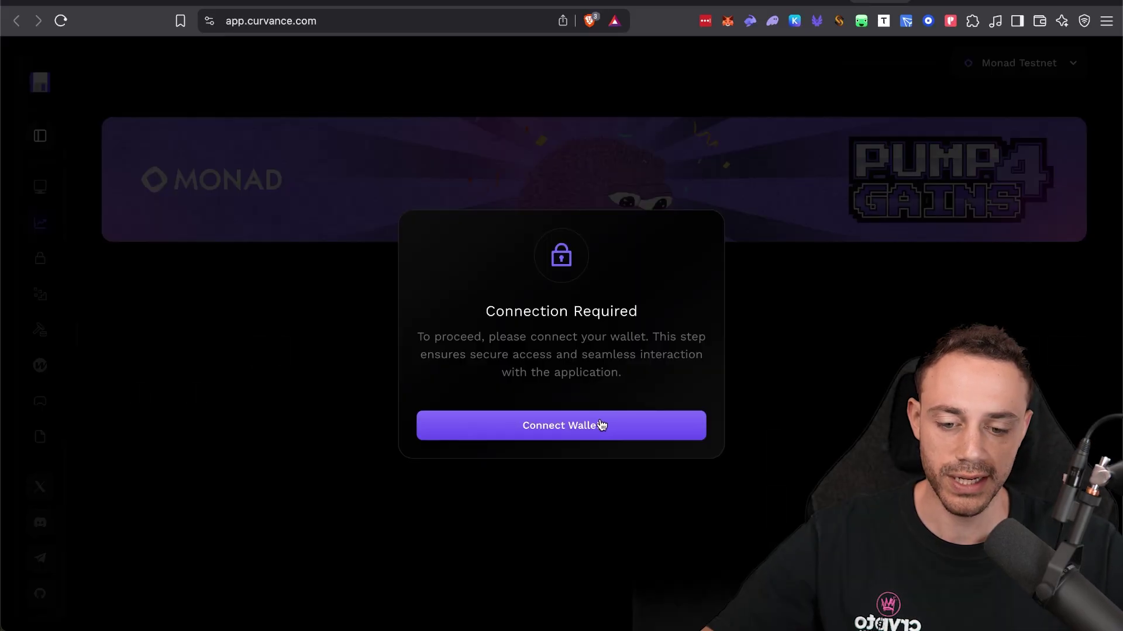
# - Connect the wallet to Curvance and claim all available faucet tokens, confirming the request in the wallet
pyautogui.click(601, 425)
pyautogui.click(384, 230)
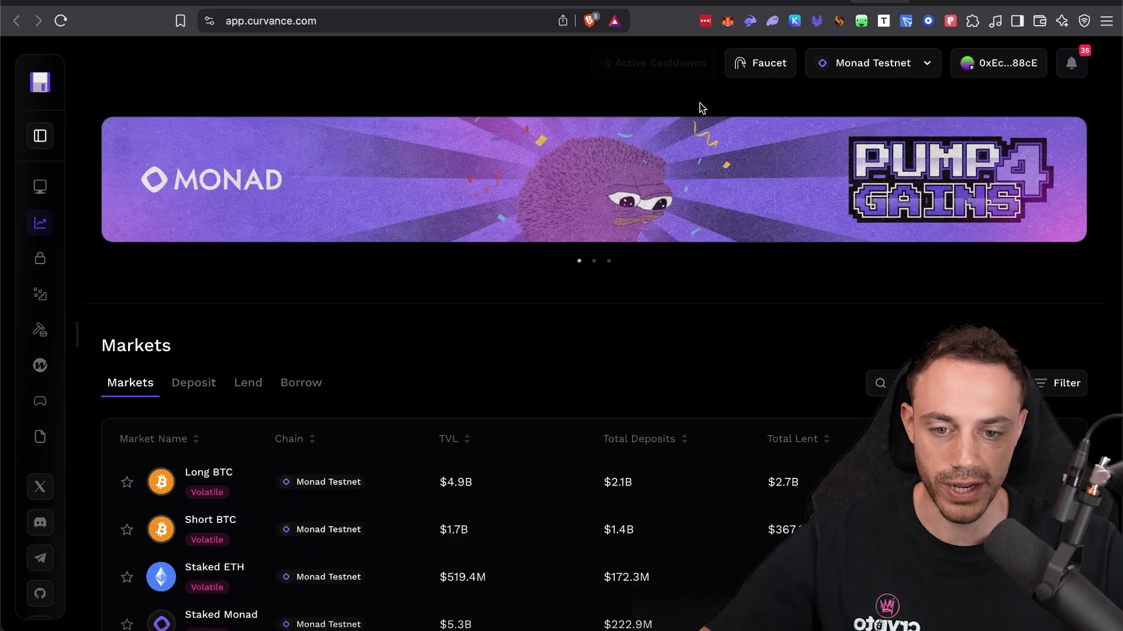
pyautogui.click(748, 63)
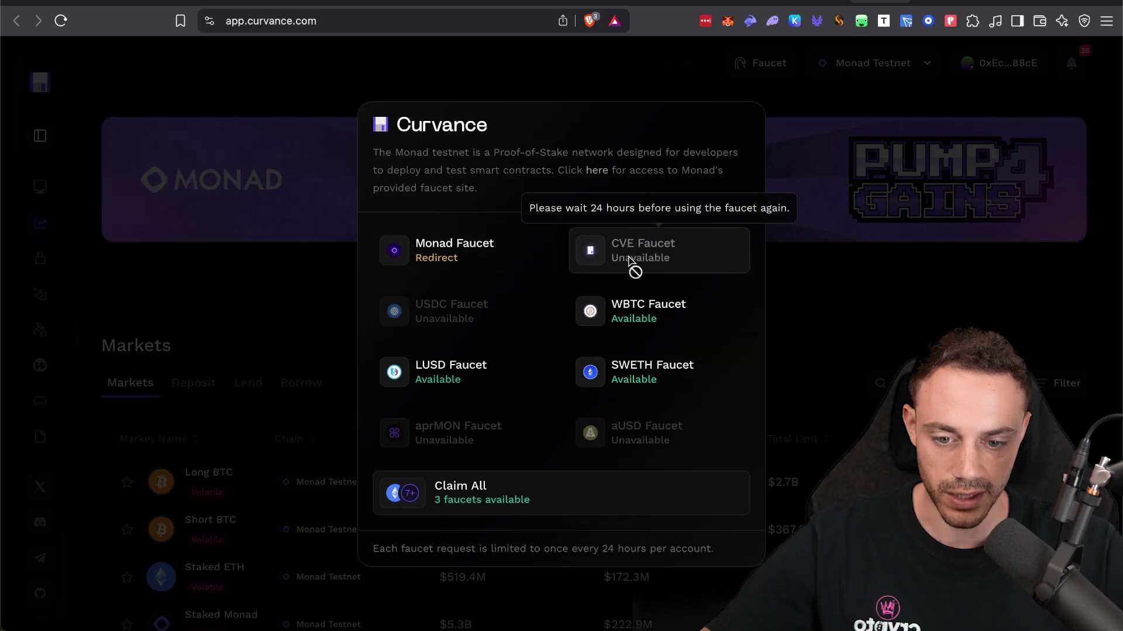
pyautogui.click(517, 496)
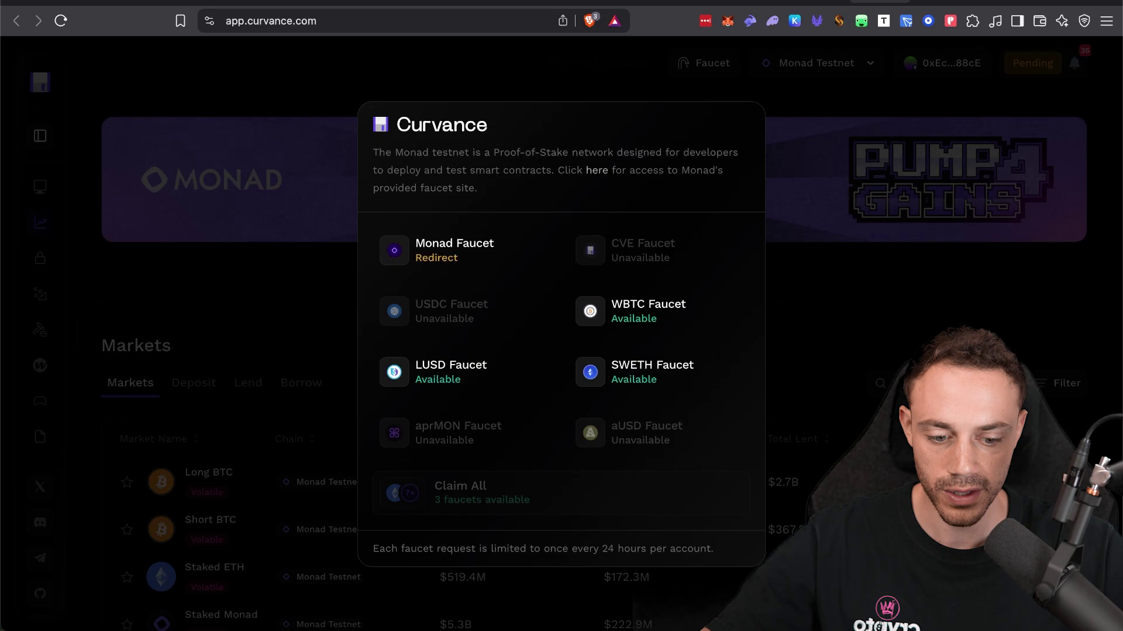
pyautogui.click(1053, 416)
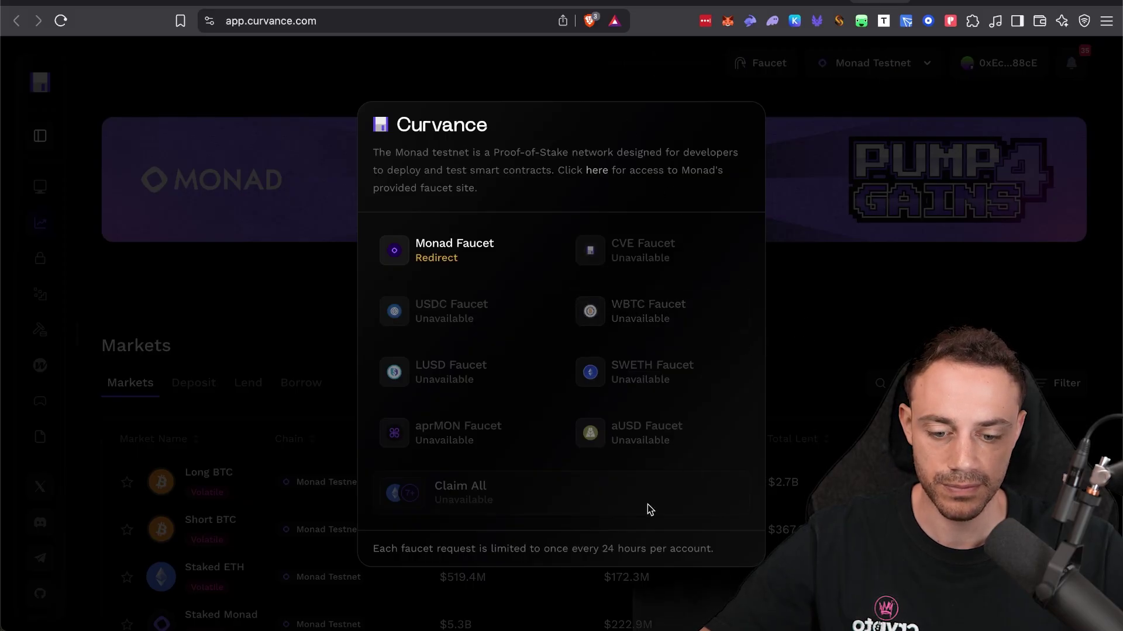
pyautogui.click(861, 334)
# - Open the Staked Monad market from Curvance's market list
pyautogui.scroll(-3, 765, 354)
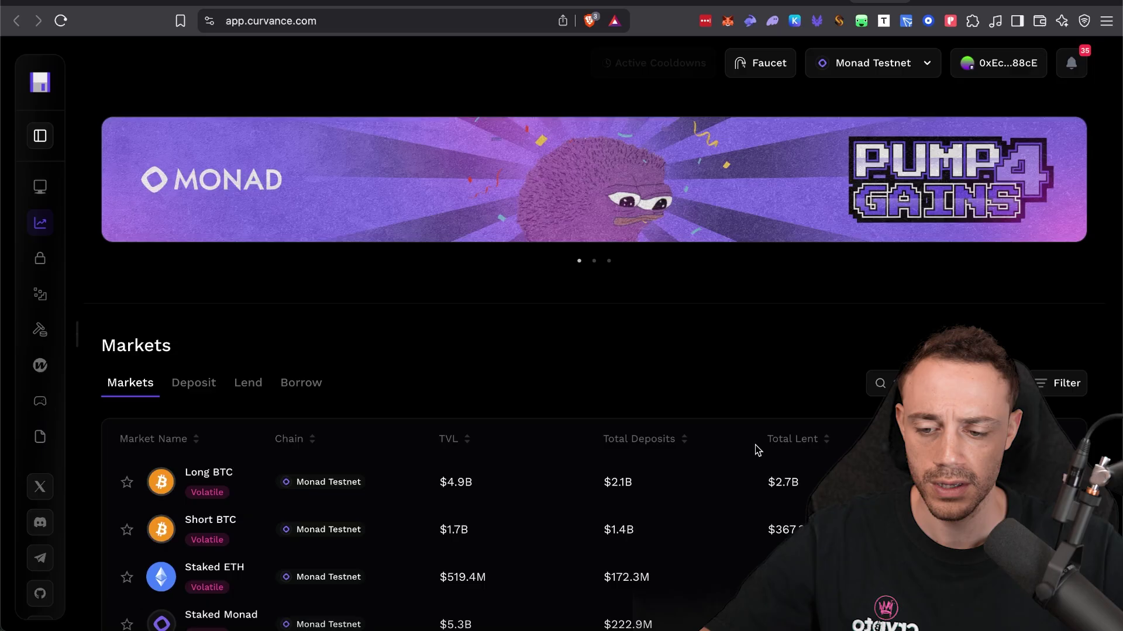
pyautogui.scroll(-3, 758, 451)
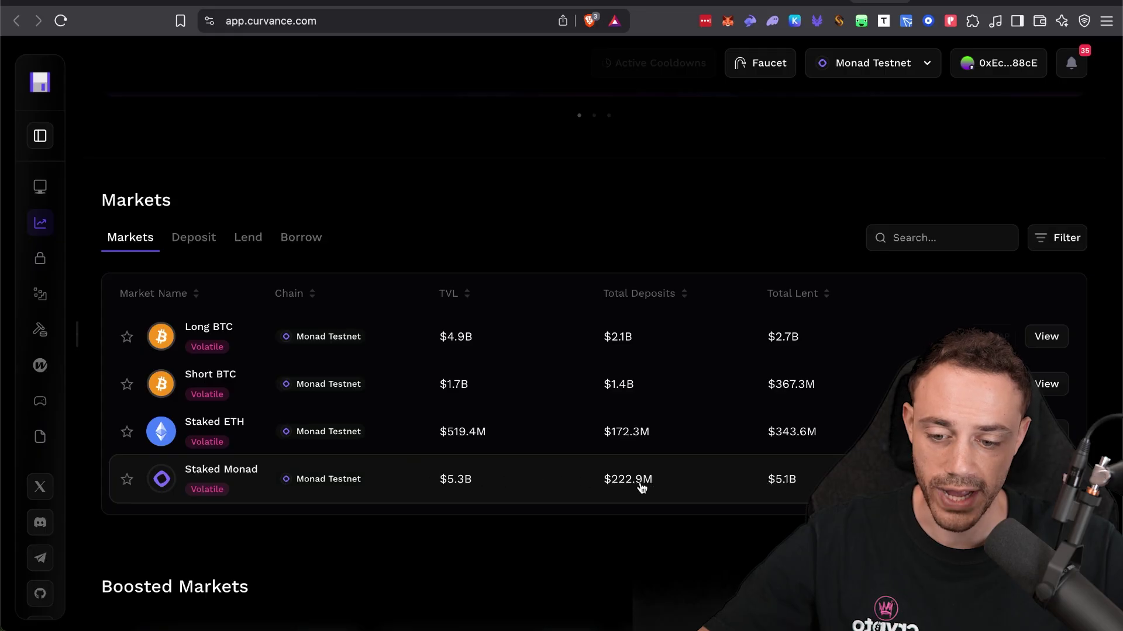
pyautogui.click(277, 483)
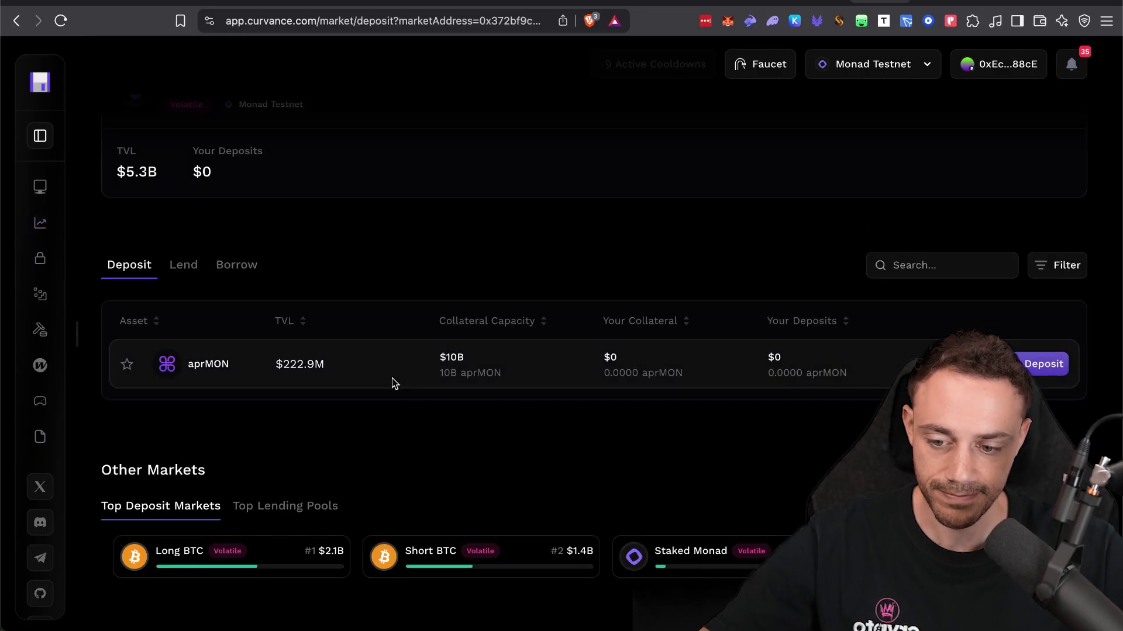
pyautogui.scroll(2, 384, 332)
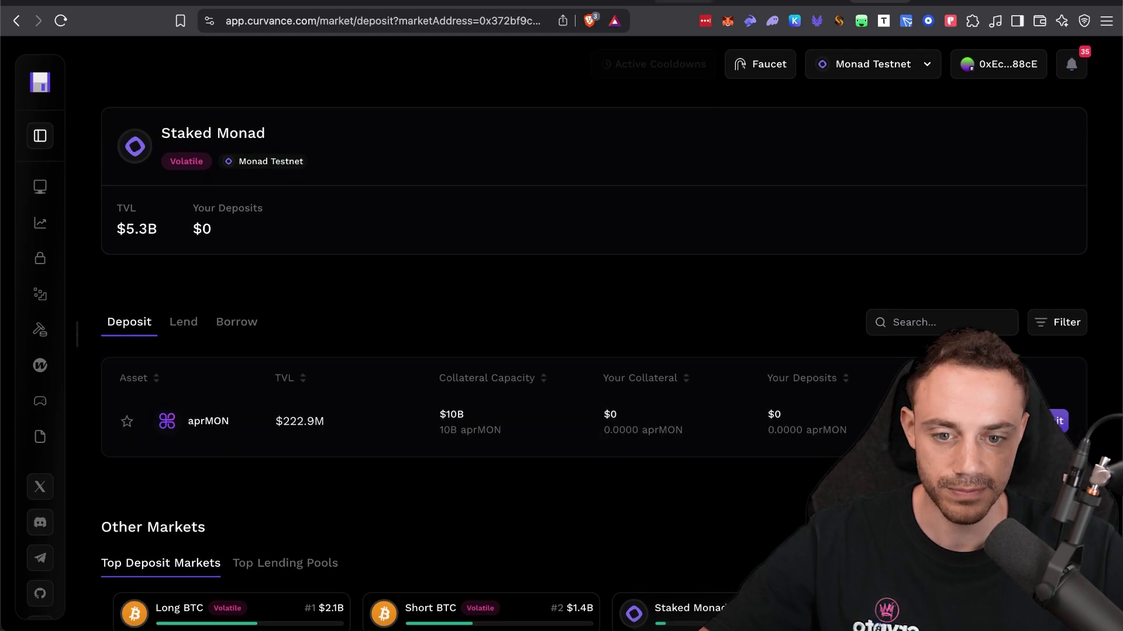
# - Check the available aprMON on aPriori's withdrawals page and return to Curvance's Staked Monad market
pyautogui.click(677, 3)
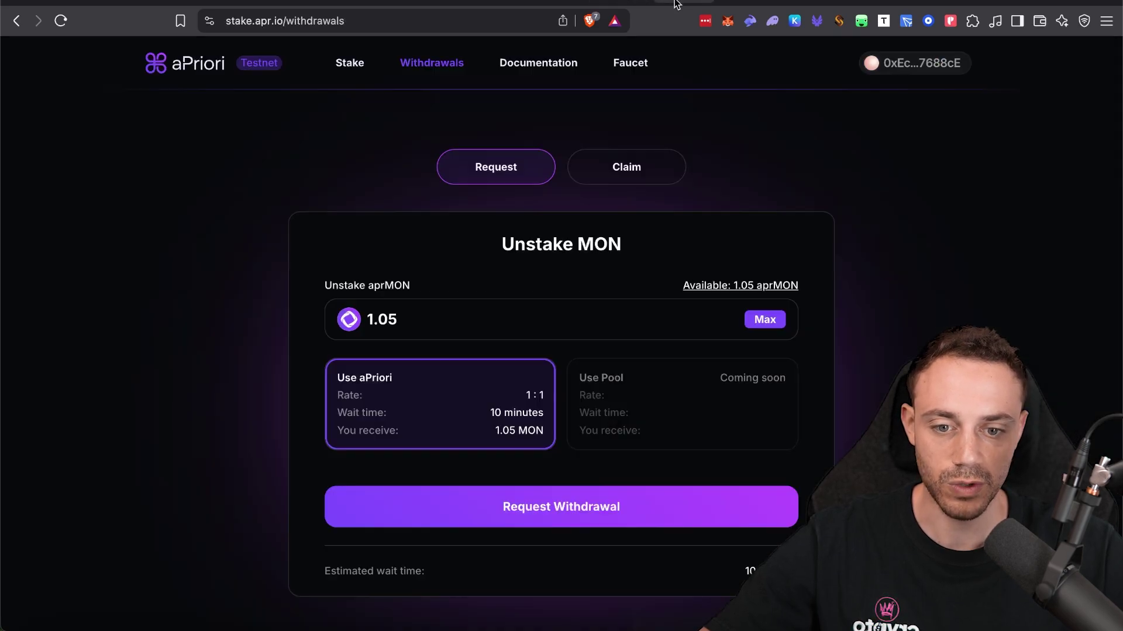
pyautogui.click(881, 3)
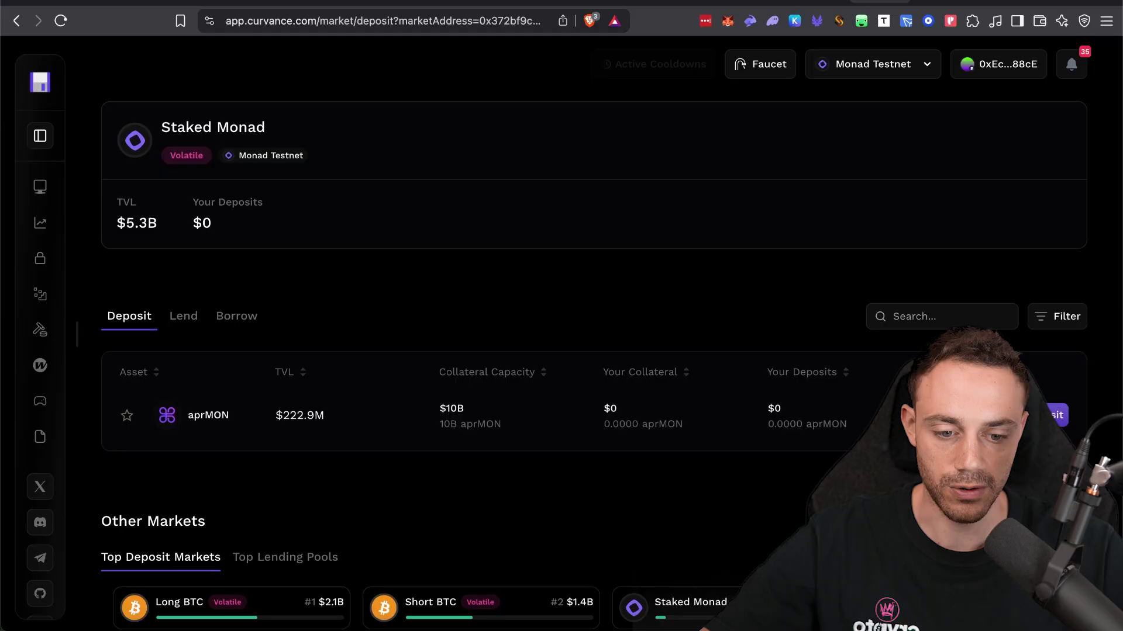
pyautogui.scroll(-1, 594, 360)
pyautogui.scroll(1, 594, 361)
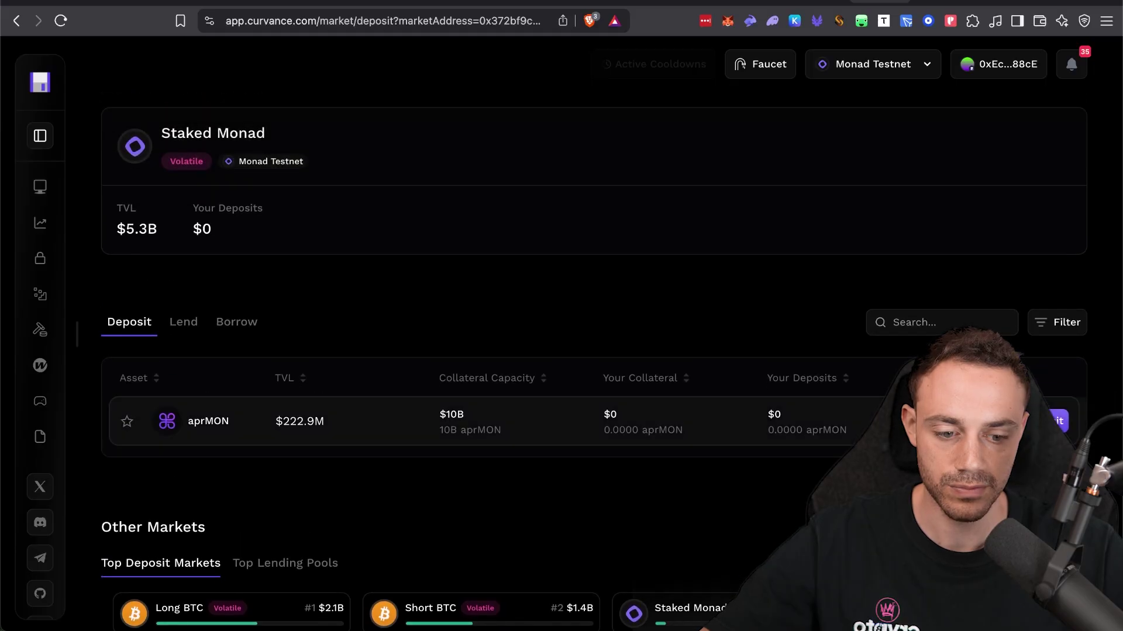
# - Try to deposit the maximum aprMON in the Staked Monad market, as a collateralized and an uncollateralized deposit, and close the form
pyautogui.click(1059, 421)
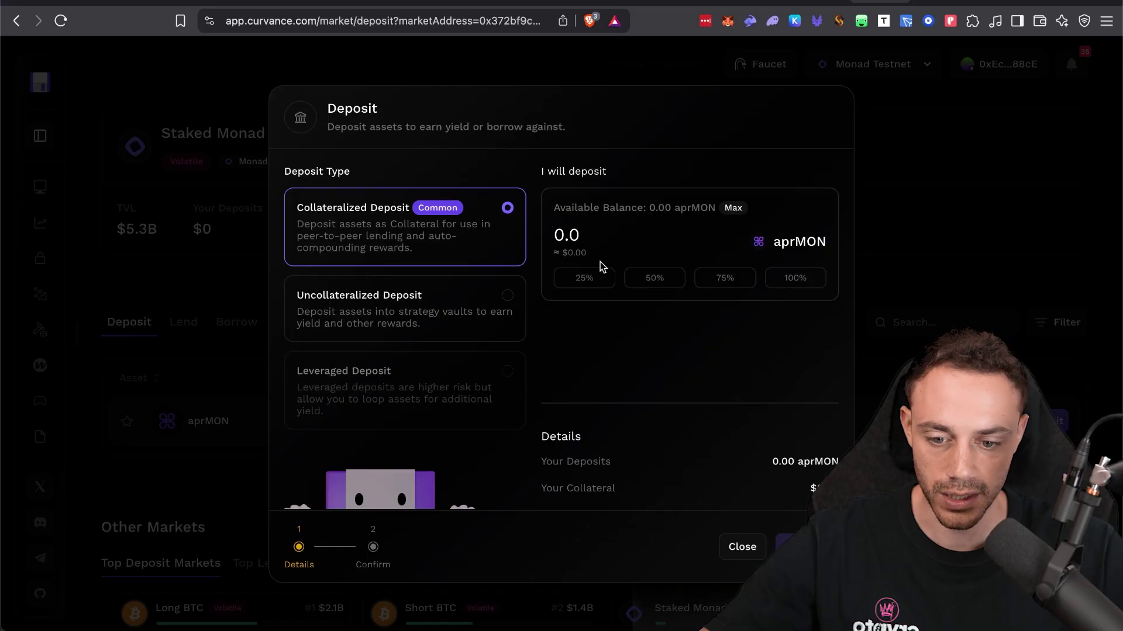
pyautogui.click(731, 207)
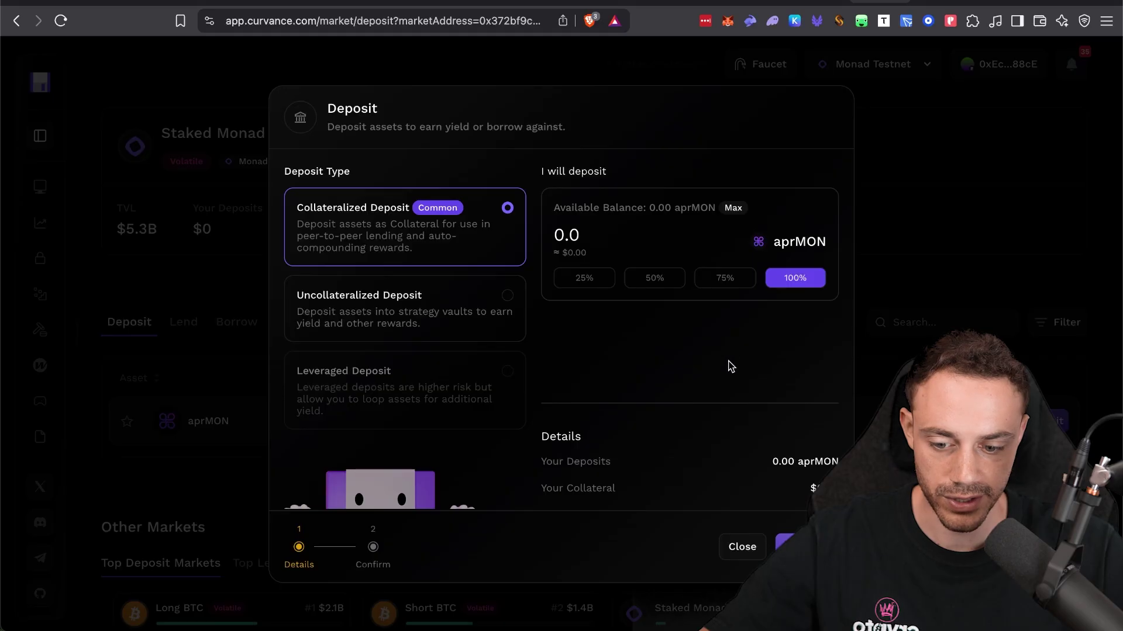
pyautogui.click(434, 300)
pyautogui.click(727, 210)
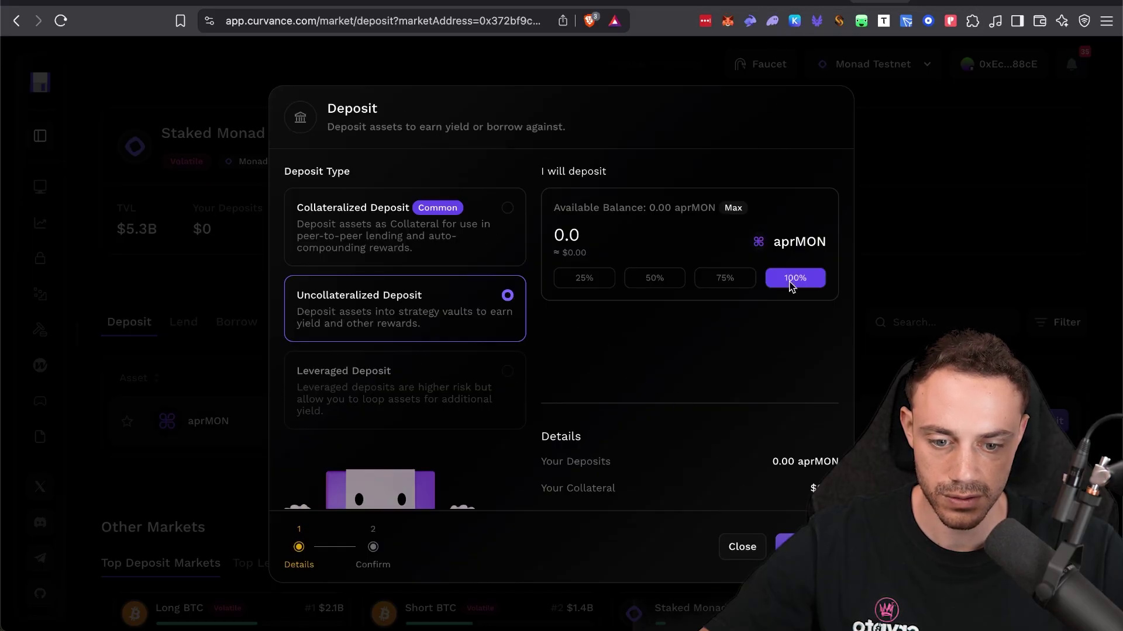
pyautogui.click(735, 552)
# - Check aPriori's claim and faucet pages, and fill in the maximum aprMON amount on its withdrawals page
pyautogui.click(676, 7)
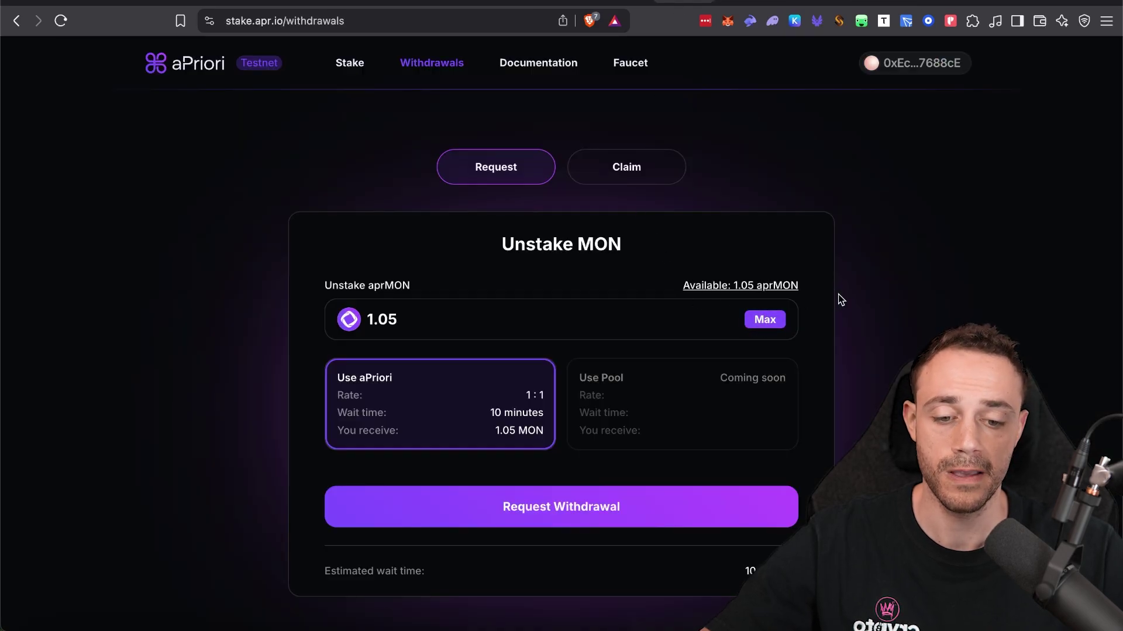
pyautogui.click(637, 174)
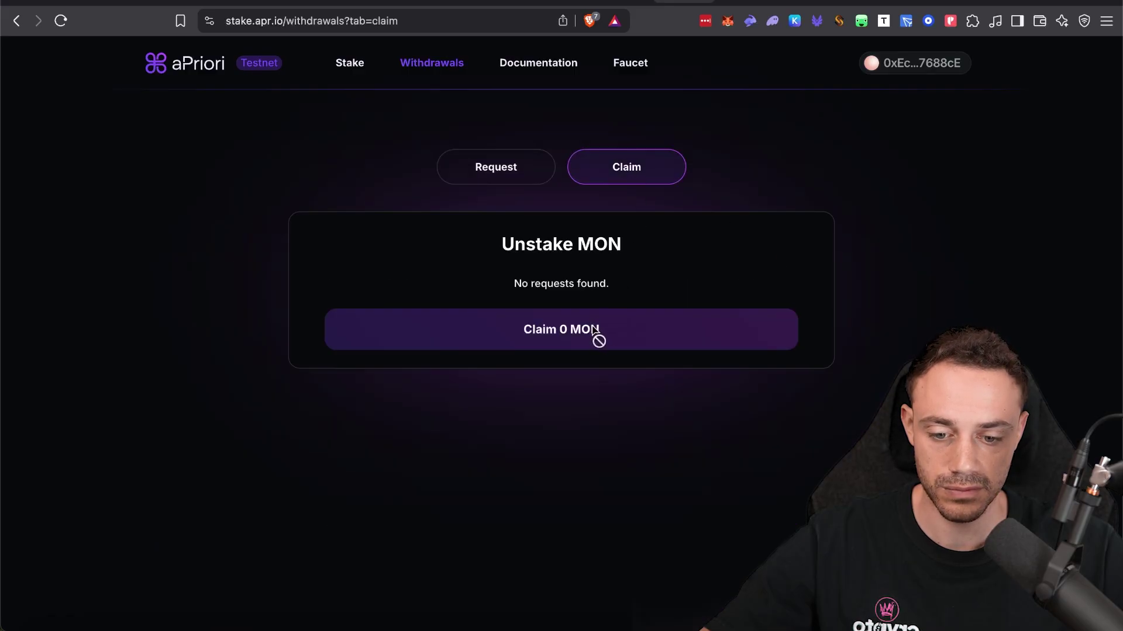
pyautogui.click(634, 66)
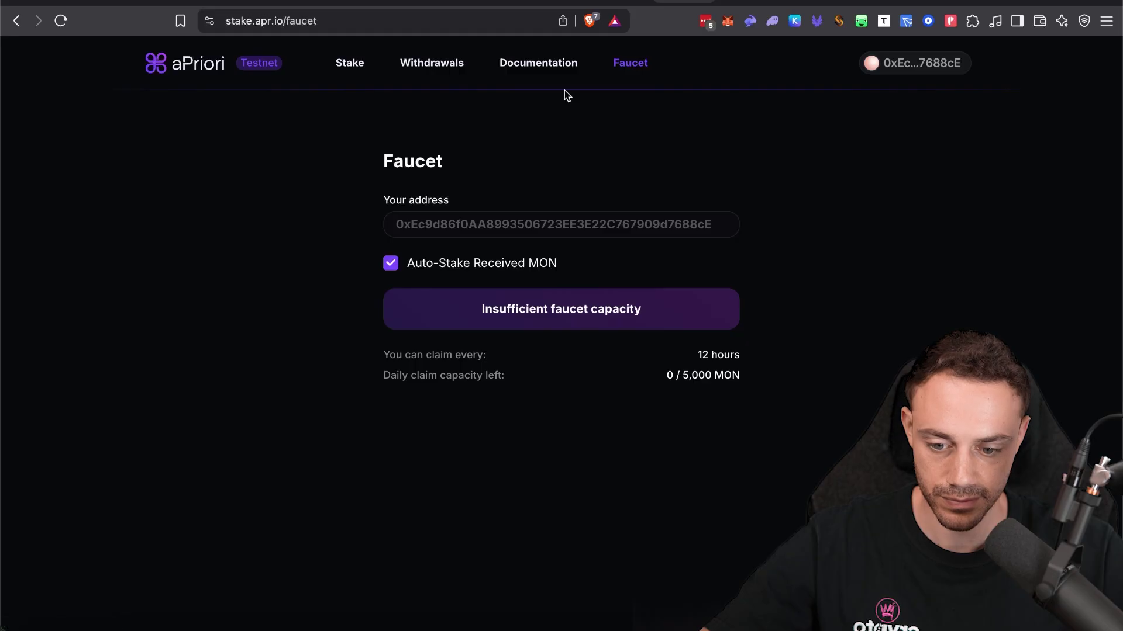
pyautogui.click(427, 71)
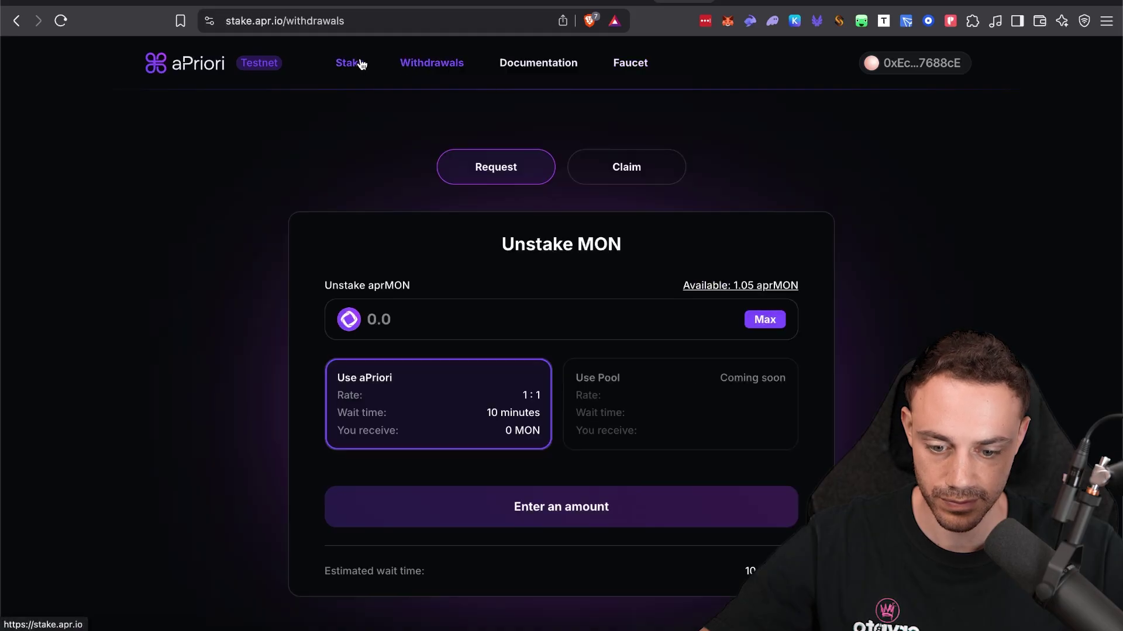
pyautogui.click(775, 323)
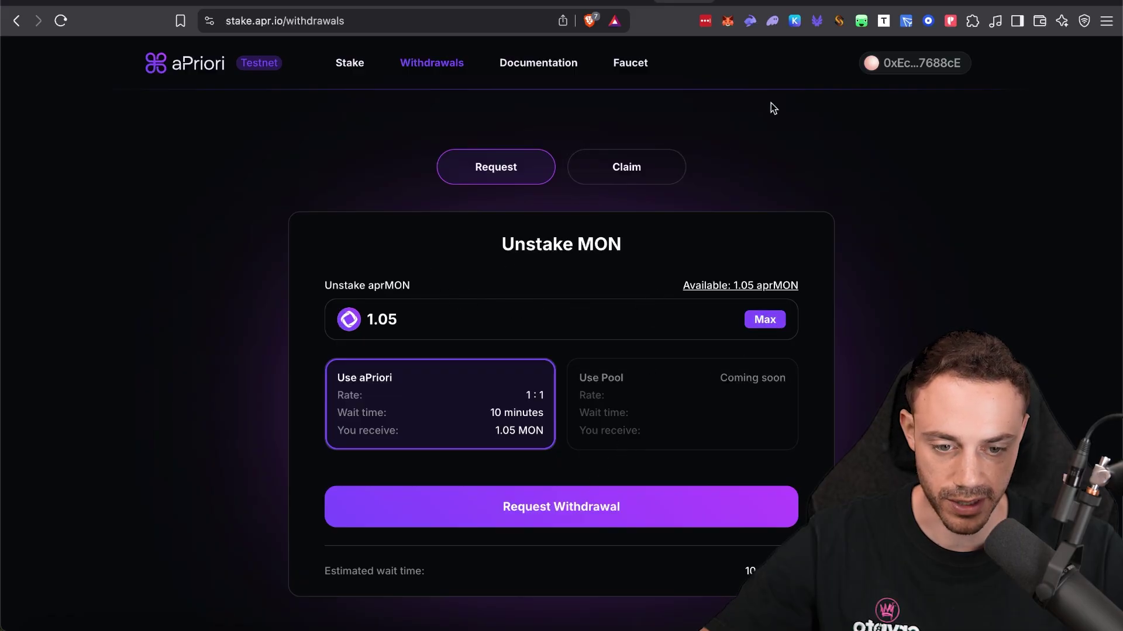
# - Return to Curvance, retry the maximum aprMON deposit, switch it to Uncollateralized Deposit and close the form
pyautogui.click(887, 2)
pyautogui.scroll(-1, 544, 339)
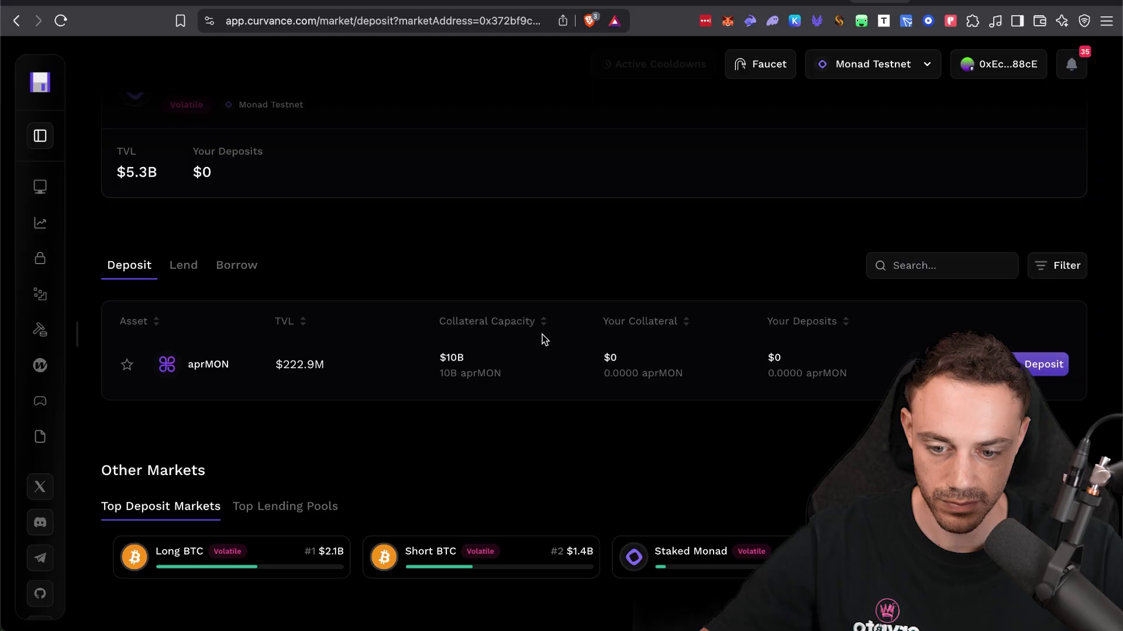
pyautogui.click(543, 337)
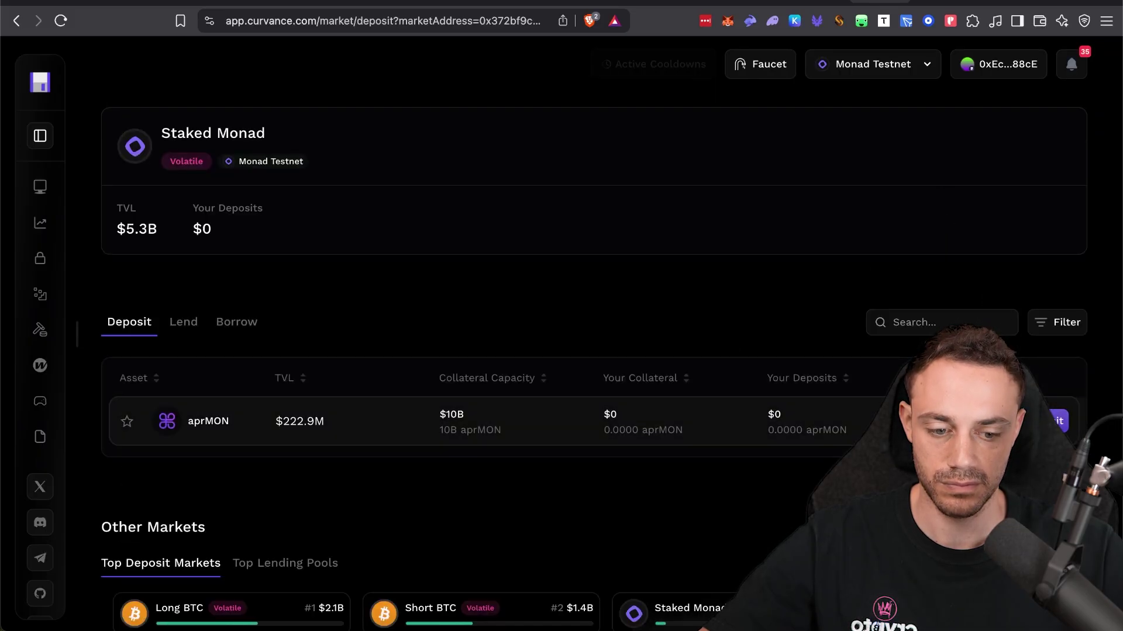
pyautogui.click(1058, 421)
pyautogui.click(735, 209)
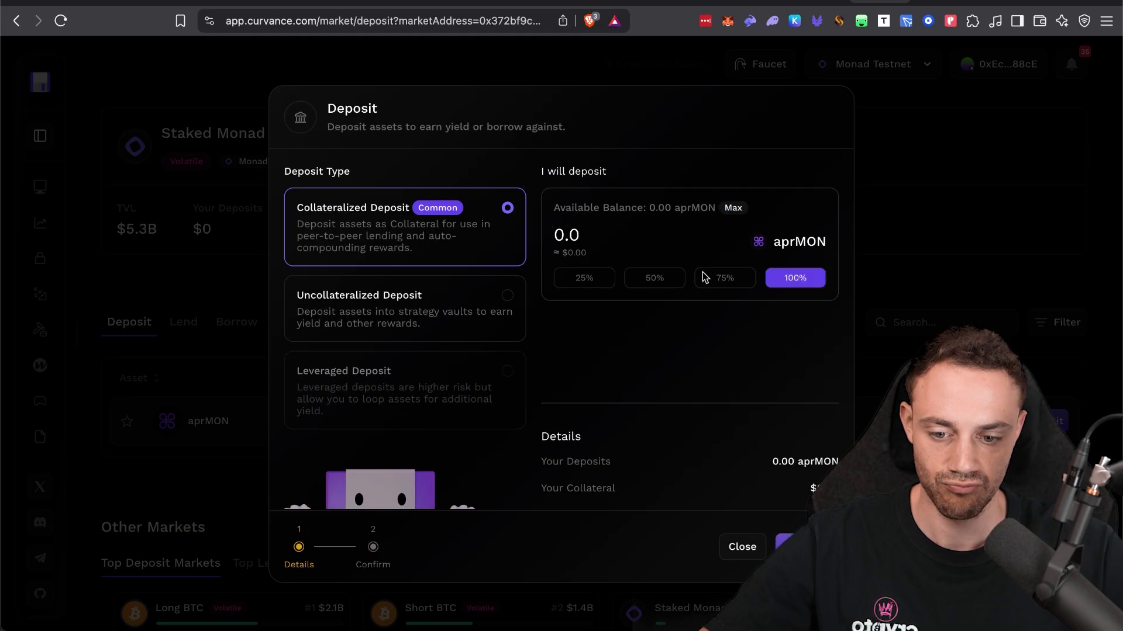
pyautogui.click(411, 298)
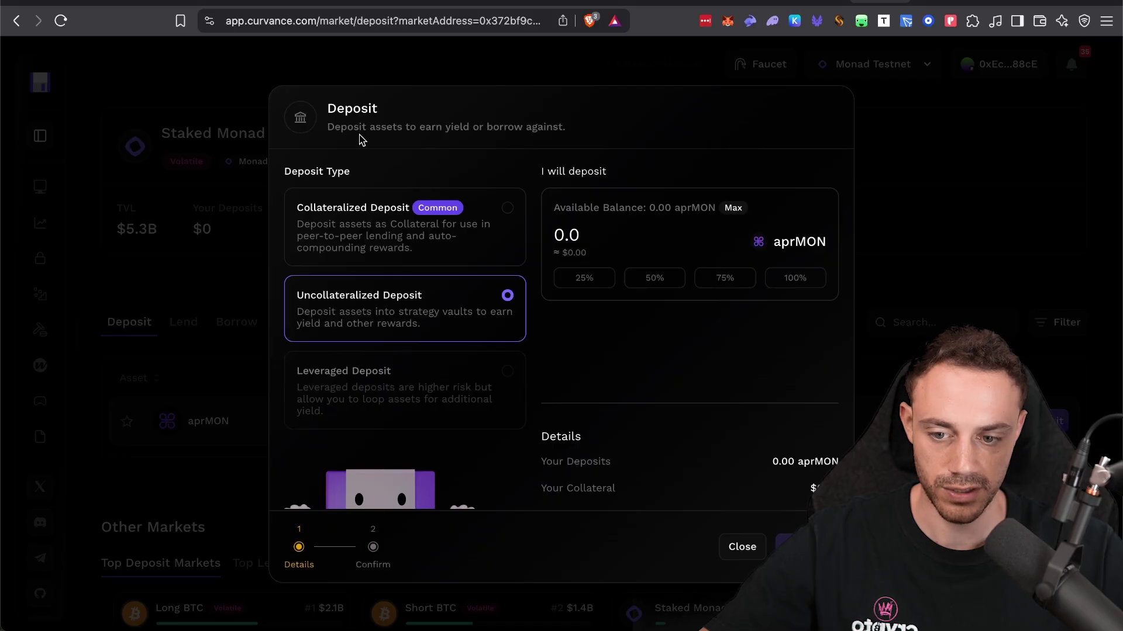
pyautogui.click(730, 546)
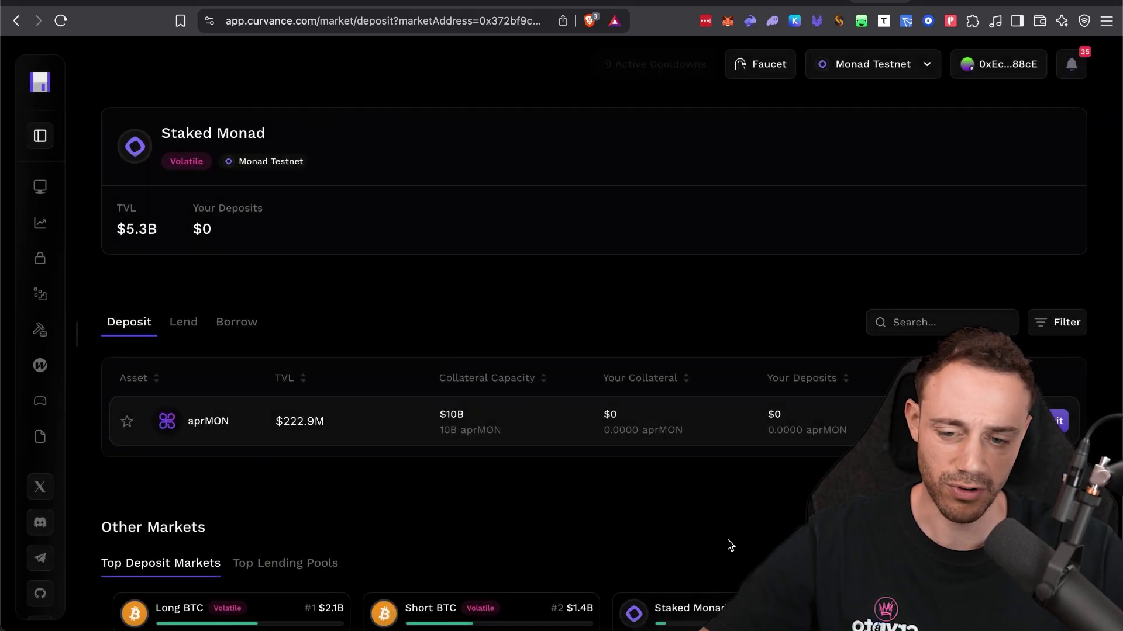
# - Switch to the Long BTC market and open the deposit form for WBTC
pyautogui.scroll(-2, 497, 388)
pyautogui.scroll(2, 374, 350)
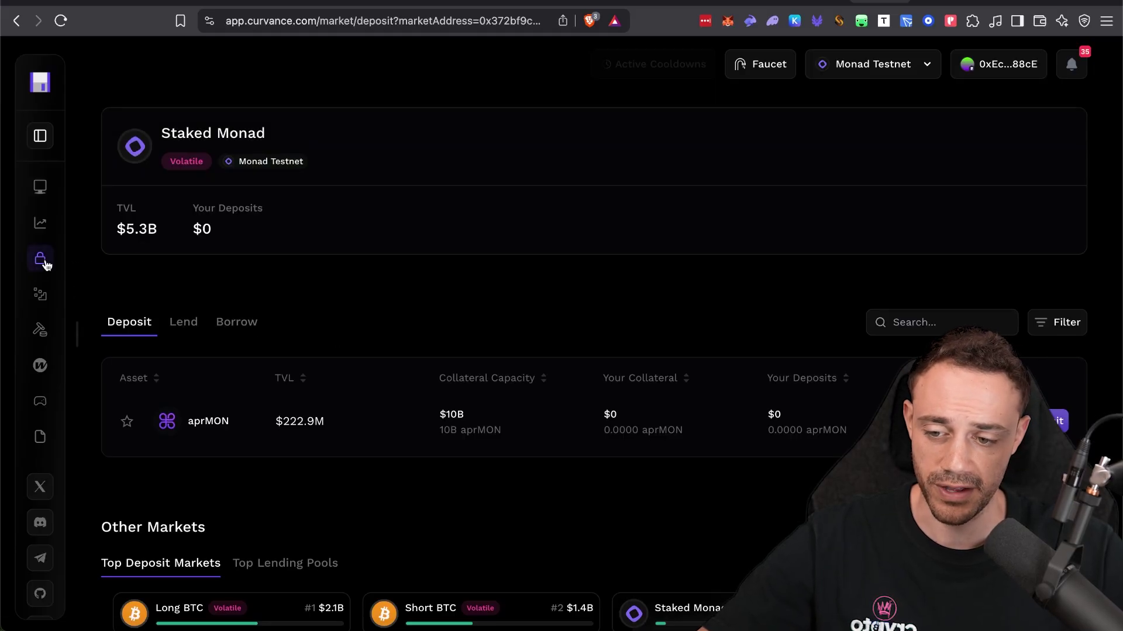
pyautogui.scroll(-2, 459, 410)
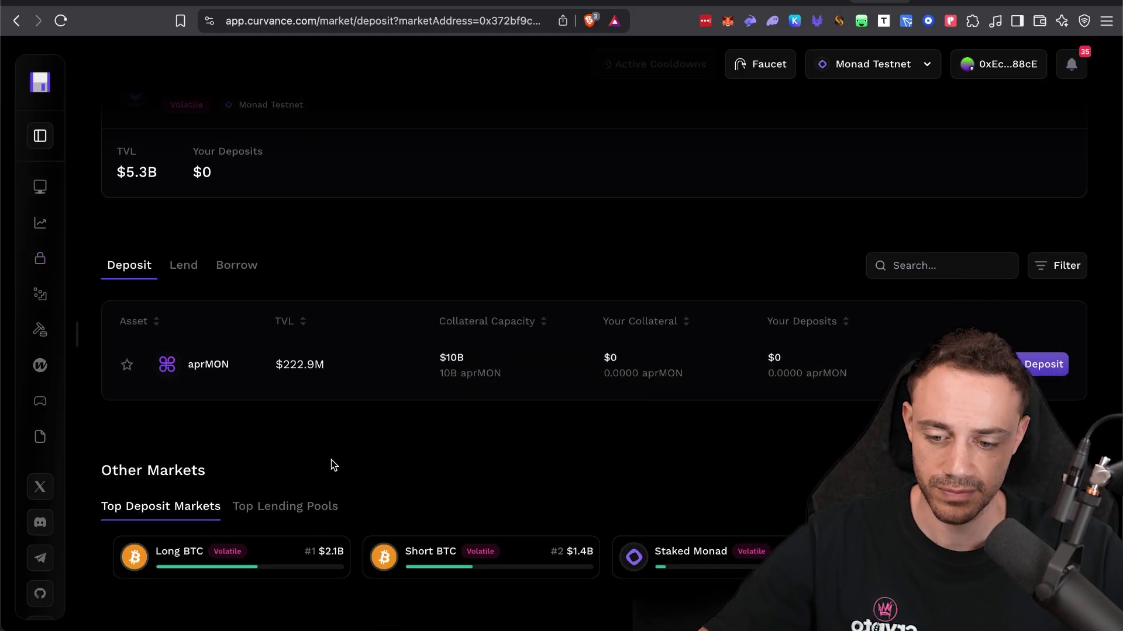
pyautogui.click(234, 555)
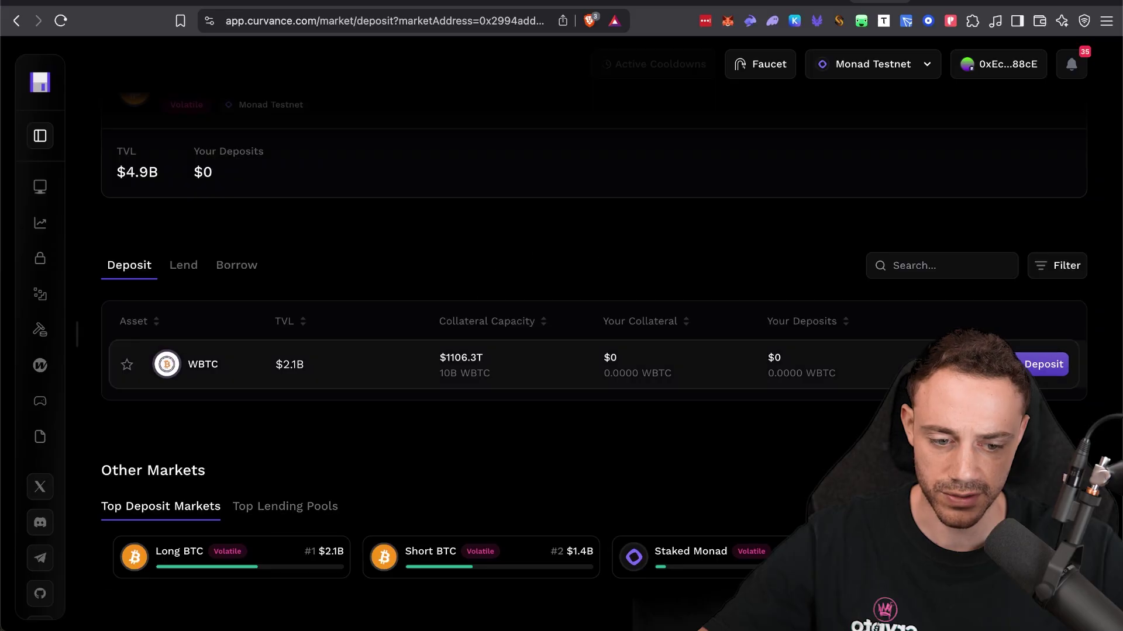
pyautogui.click(1044, 364)
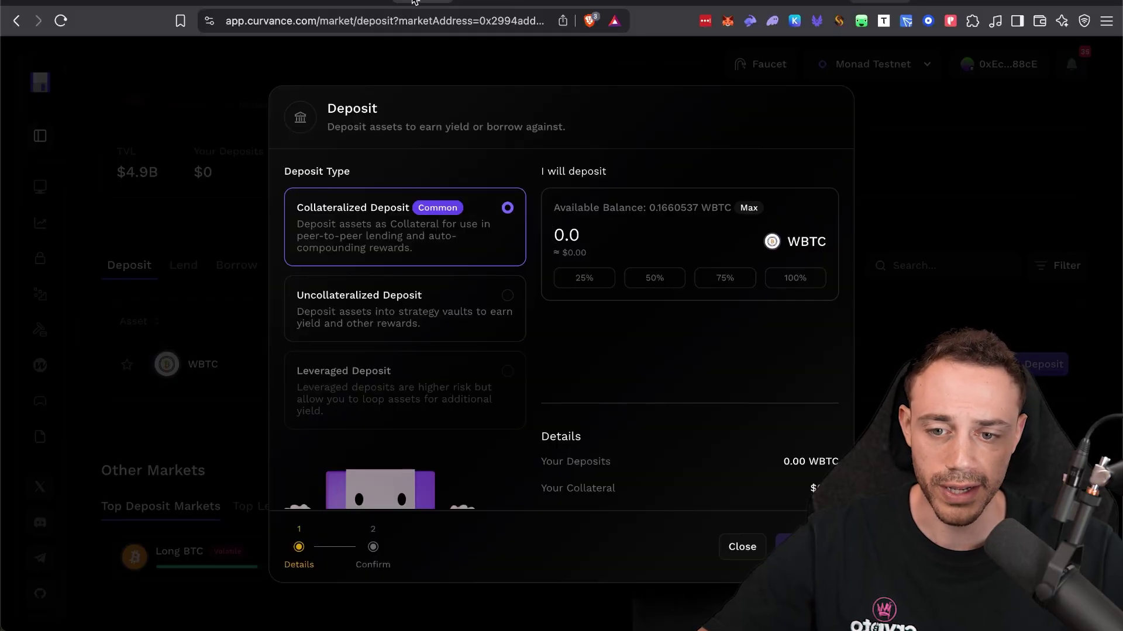
# - View the Monad testnet assets on the Atlantis faucet page and return to Curvance's WBTC deposit form
pyautogui.hotkey('ctrl', 'shift', 'Tab')
pyautogui.click(696, 69)
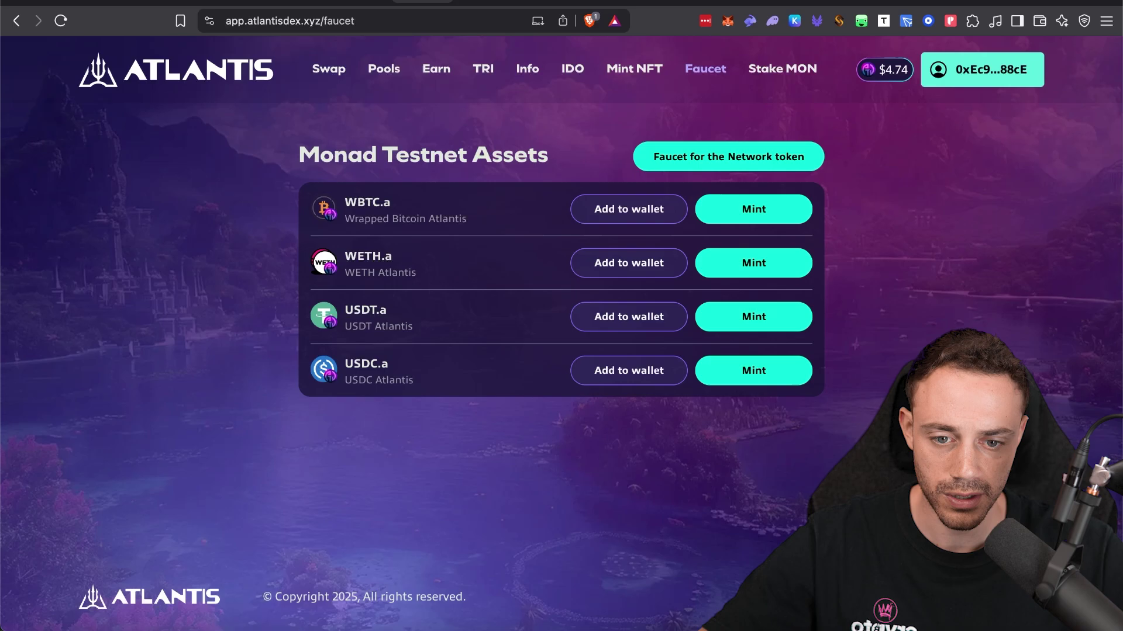
pyautogui.click(619, 2)
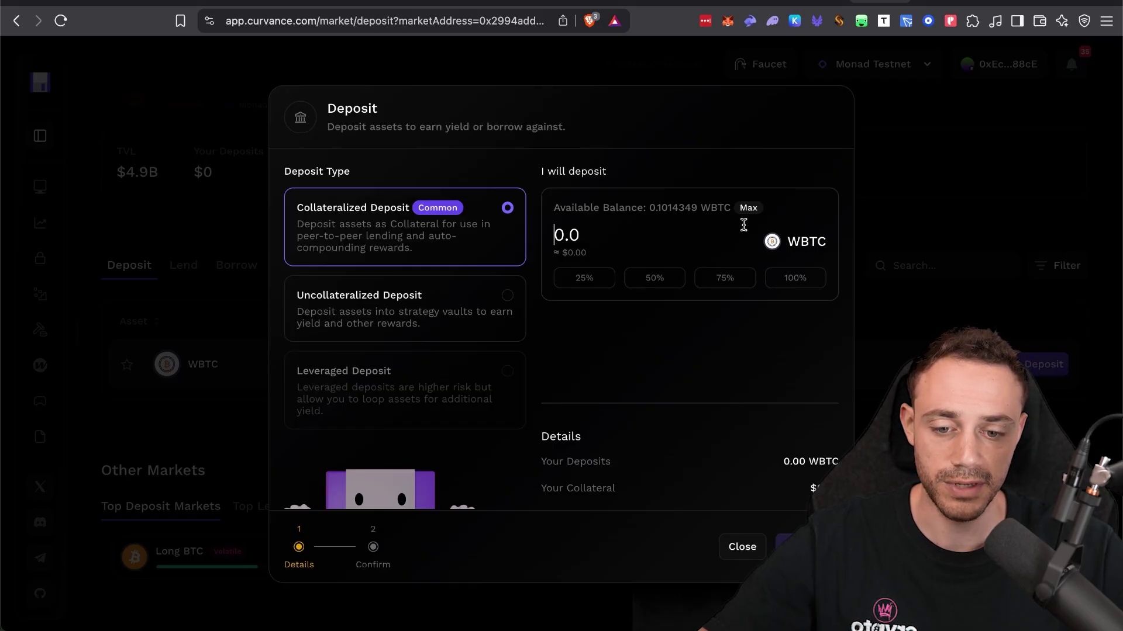
# - Deposit 0.05 WBTC as a collateralized deposit and approve the transactions in the wallet
pyautogui.write('0.0')
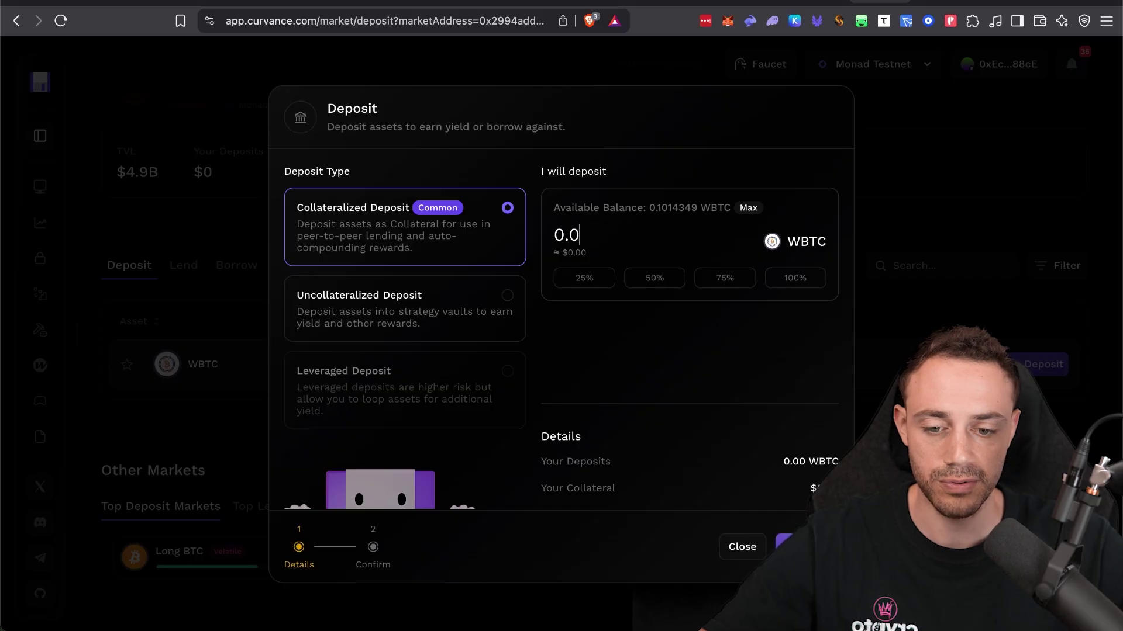
pyautogui.write('5')
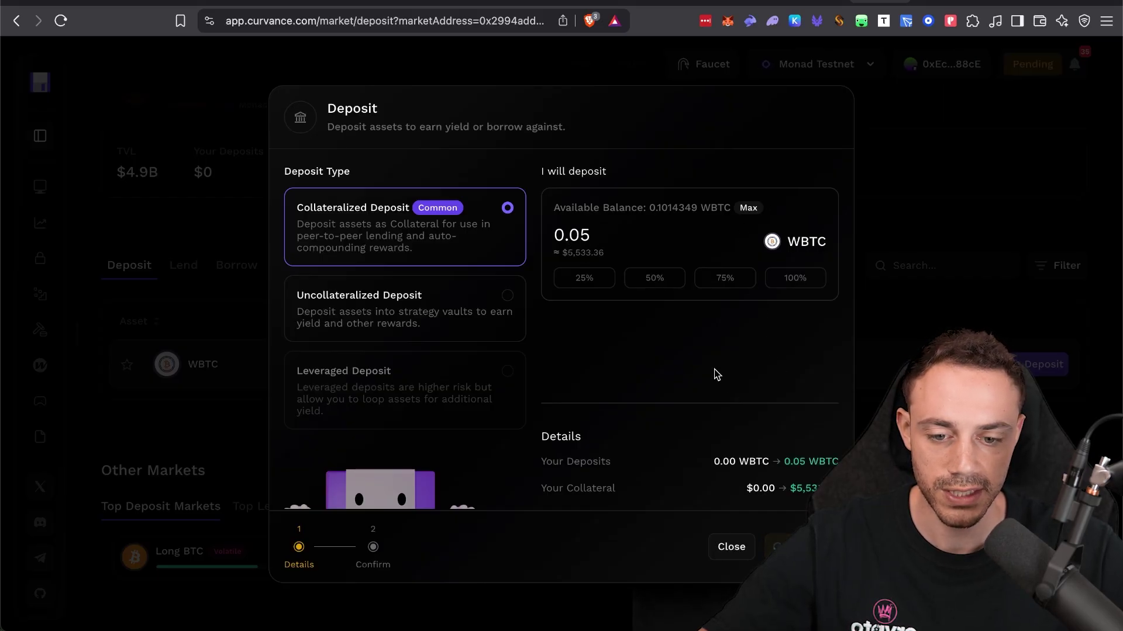
pyautogui.click(1041, 409)
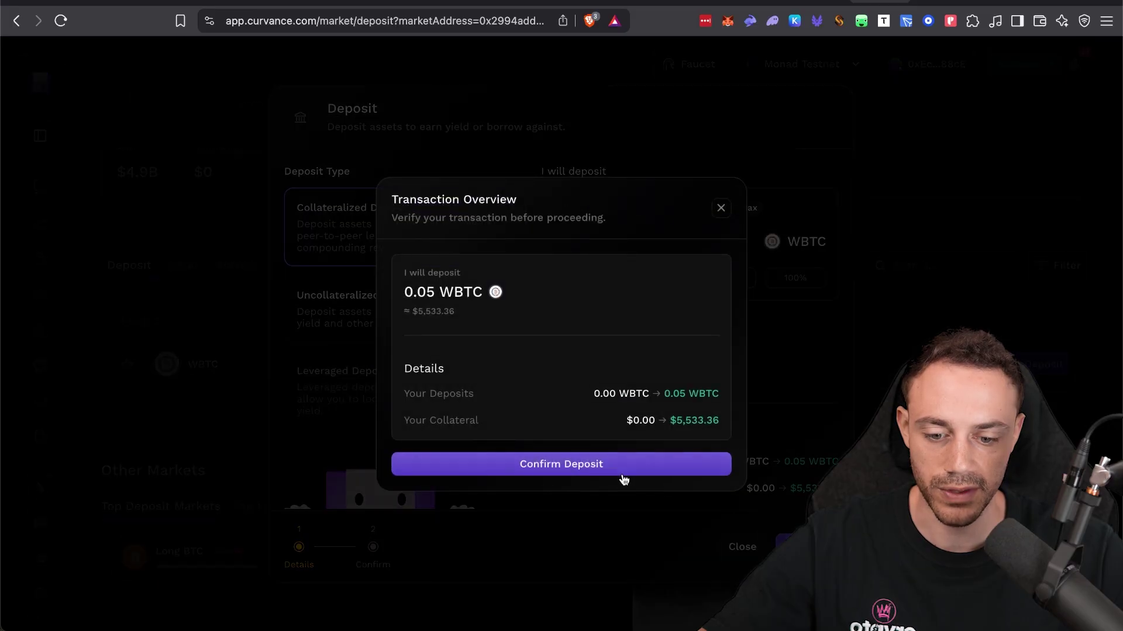
pyautogui.click(621, 471)
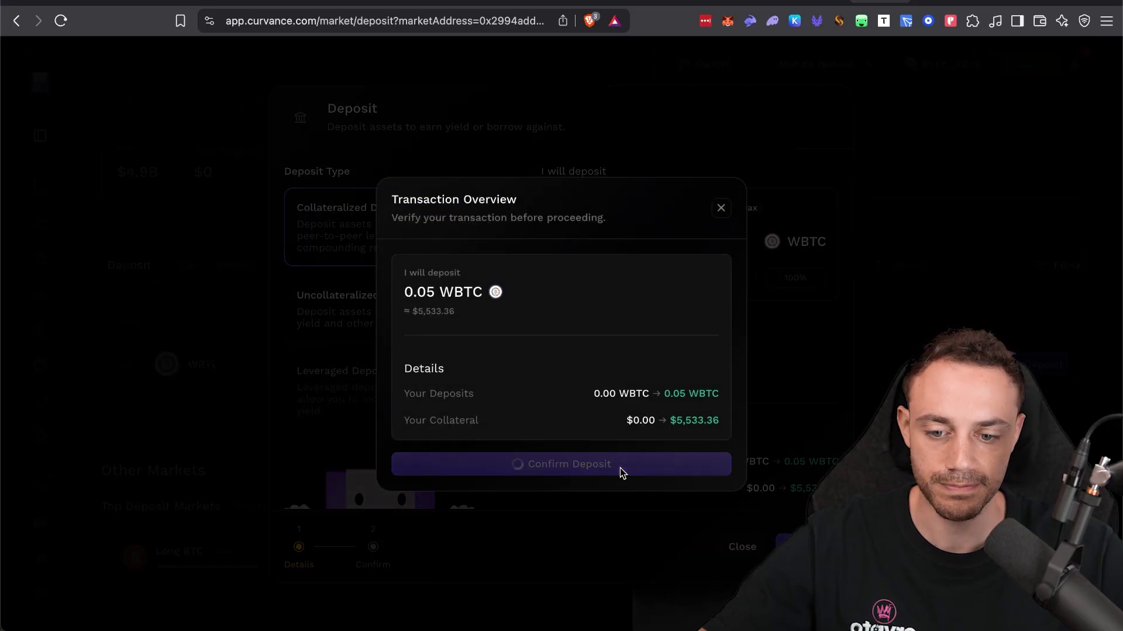
pyautogui.click(1070, 419)
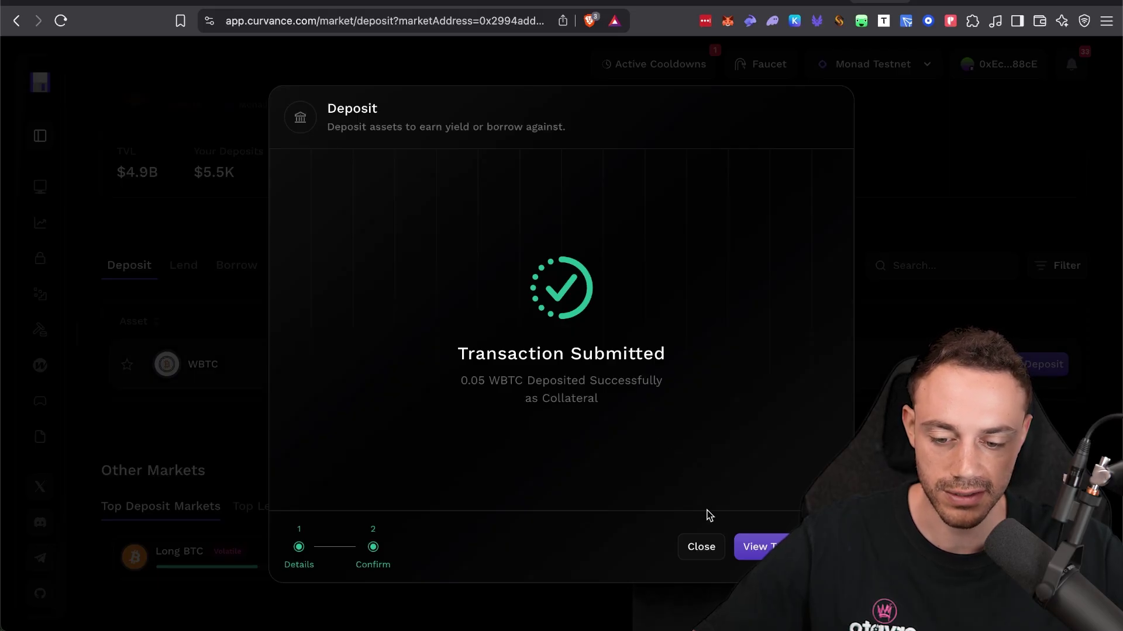
# - Close the deposit confirmation, check the Long BTC market's lending list and switch to its borrowing list
pyautogui.click(706, 547)
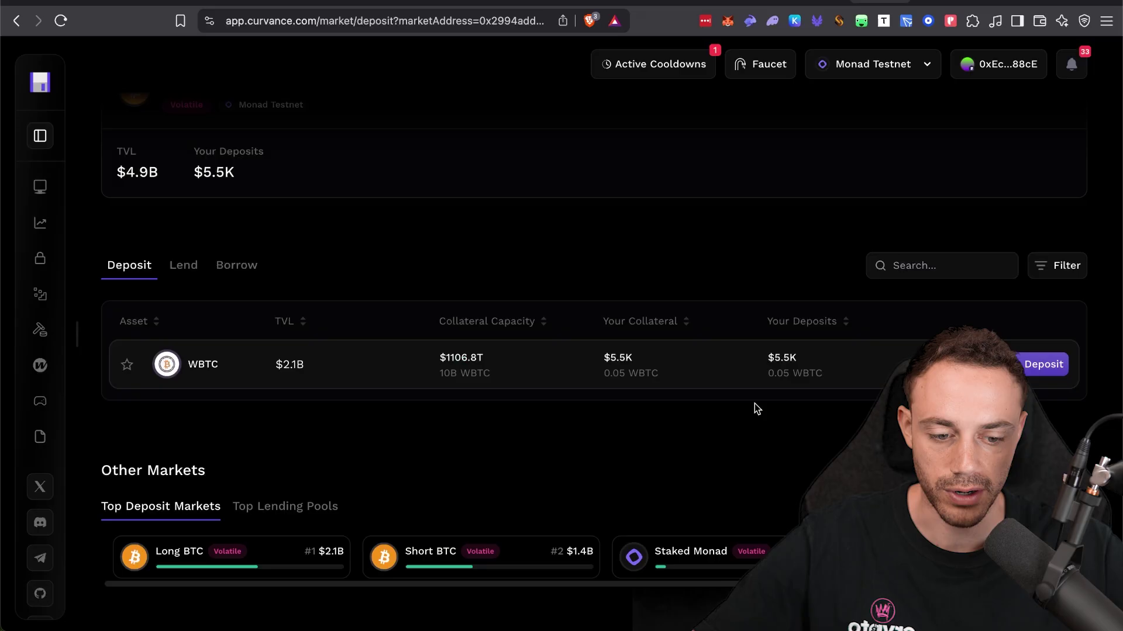
pyautogui.click(183, 265)
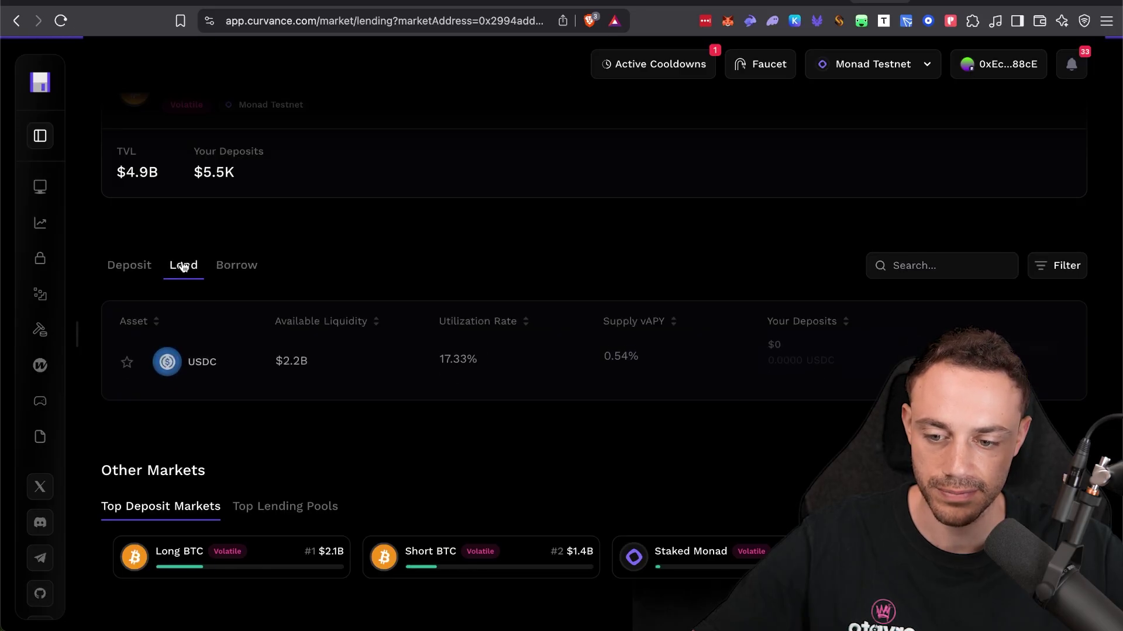
pyautogui.click(223, 267)
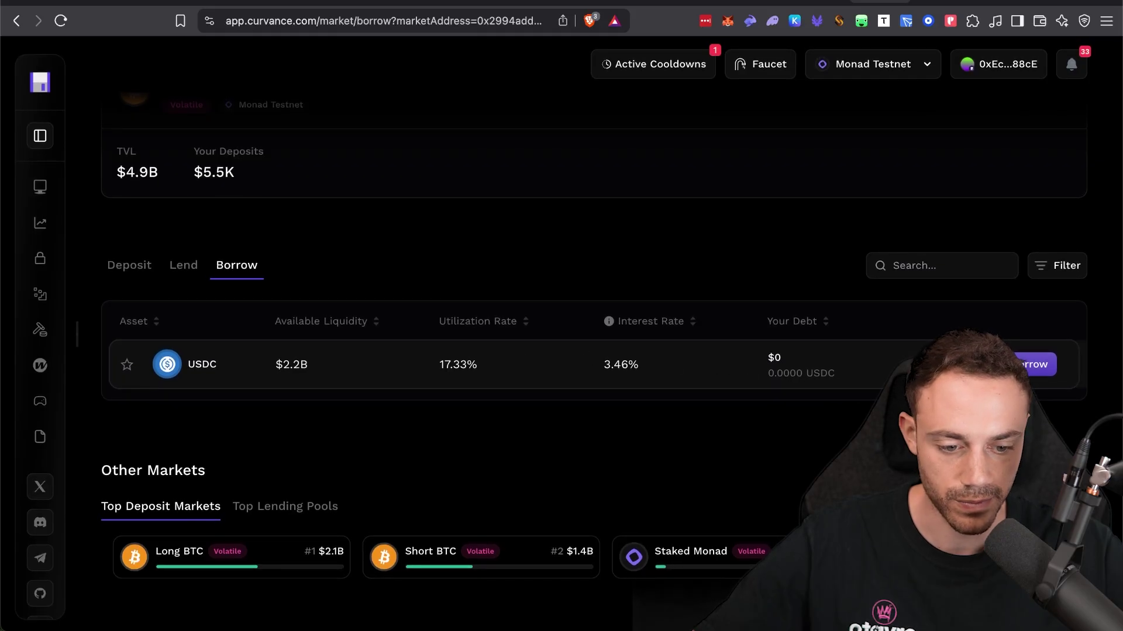
# - Borrow 500 USDC from the Long BTC market and approve the transaction in the wallet
pyautogui.click(1034, 364)
pyautogui.scroll(-1, 674, 390)
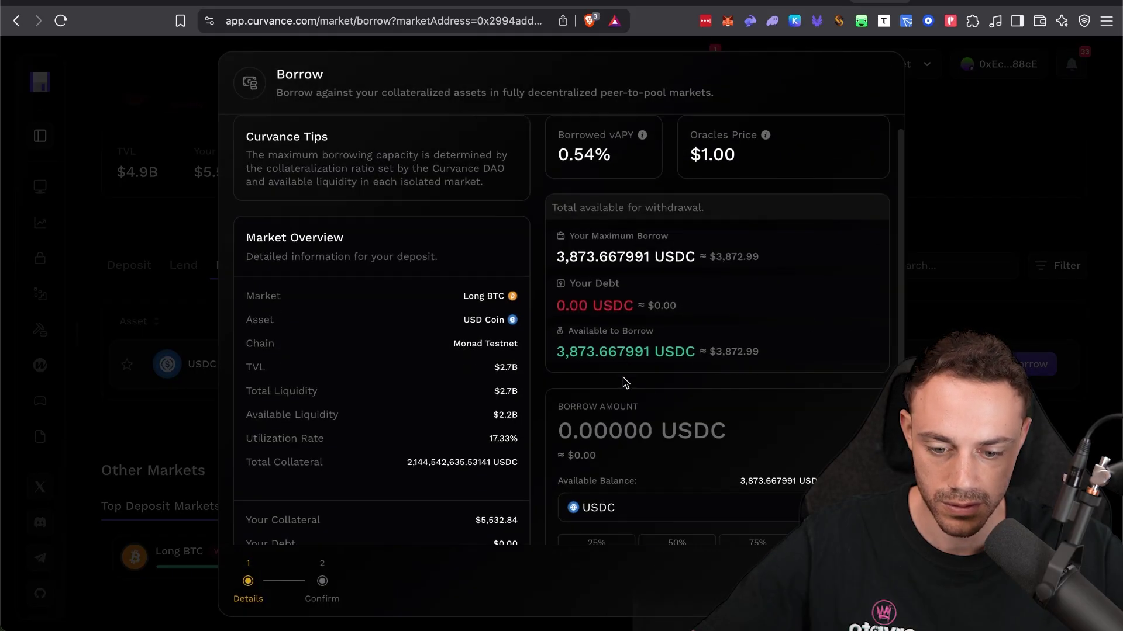
pyautogui.scroll(-2, 471, 334)
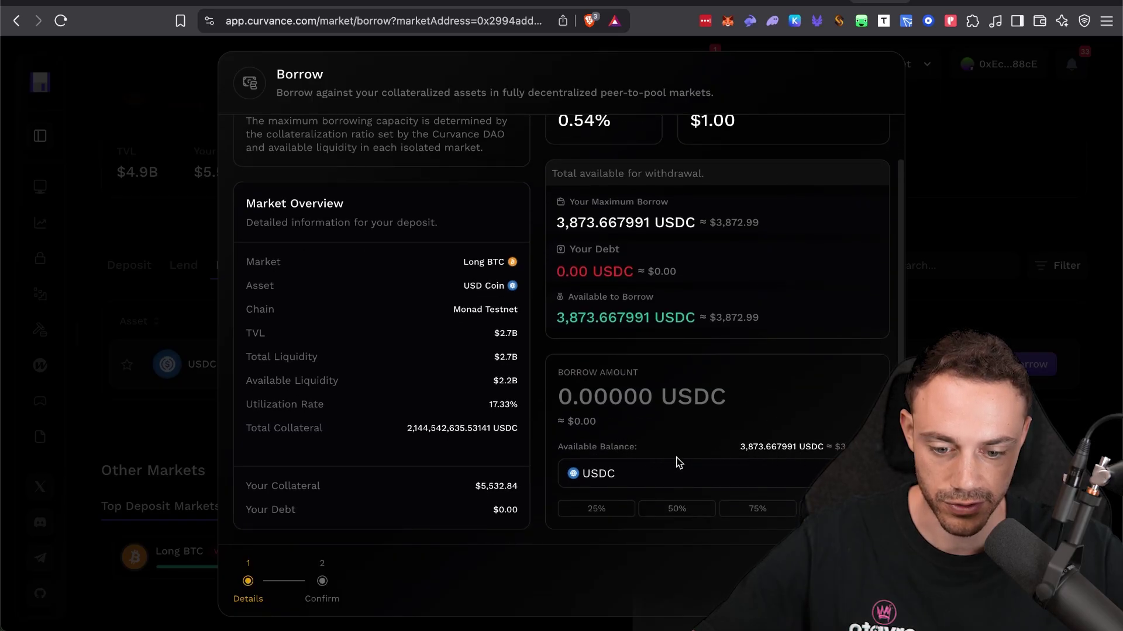
pyautogui.click(703, 473)
pyautogui.write('500.00 USDC')
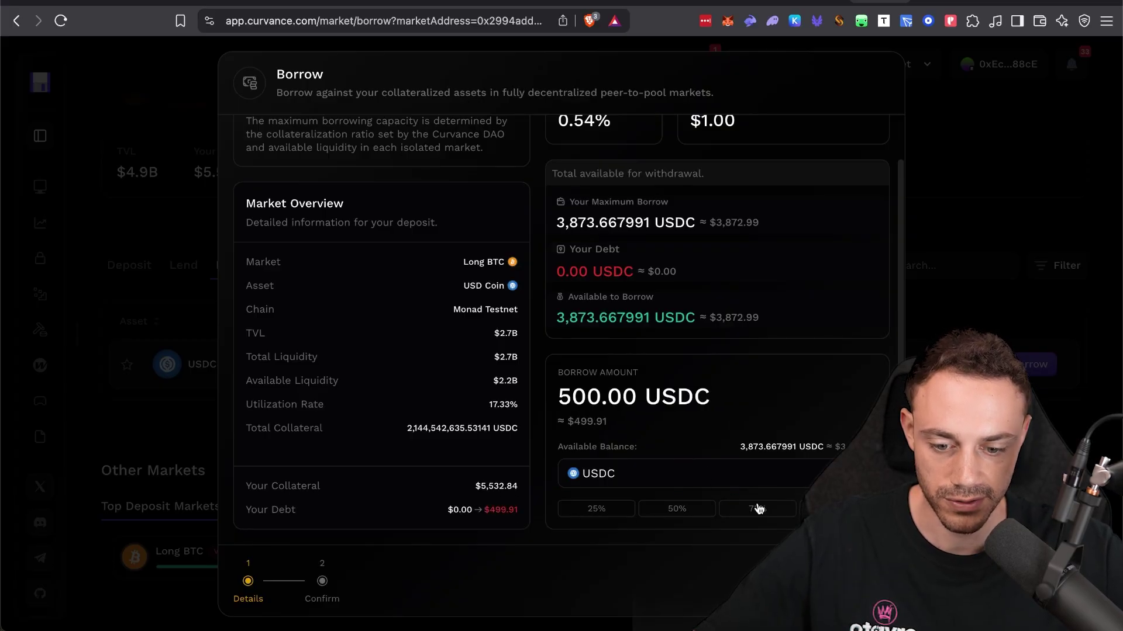
pyautogui.press('Return')
pyautogui.click(641, 434)
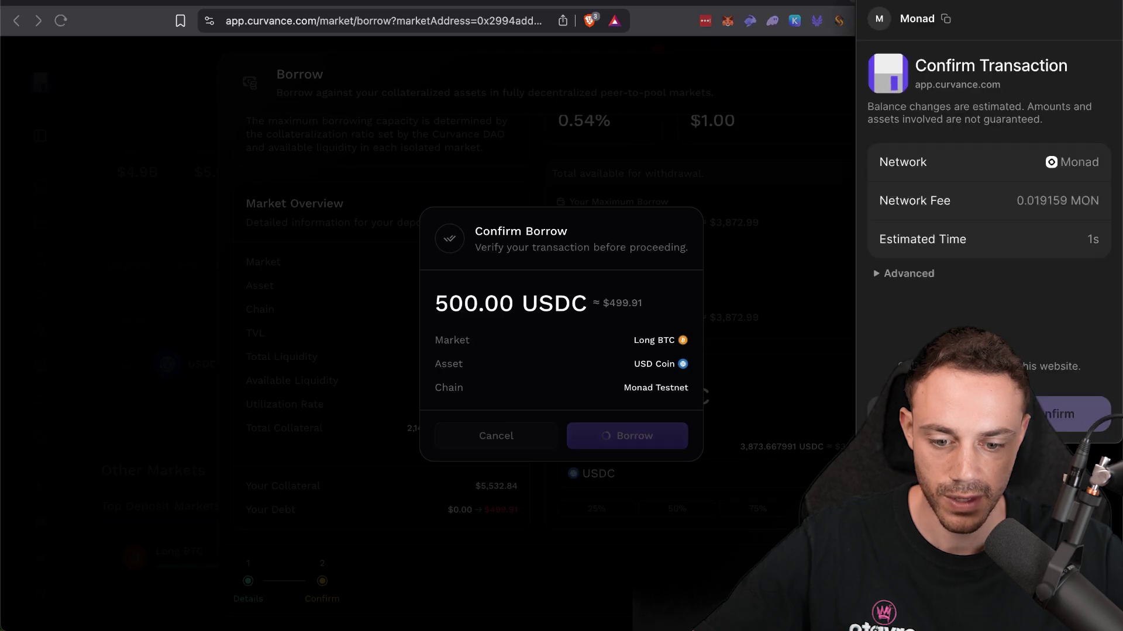
pyautogui.press('Return')
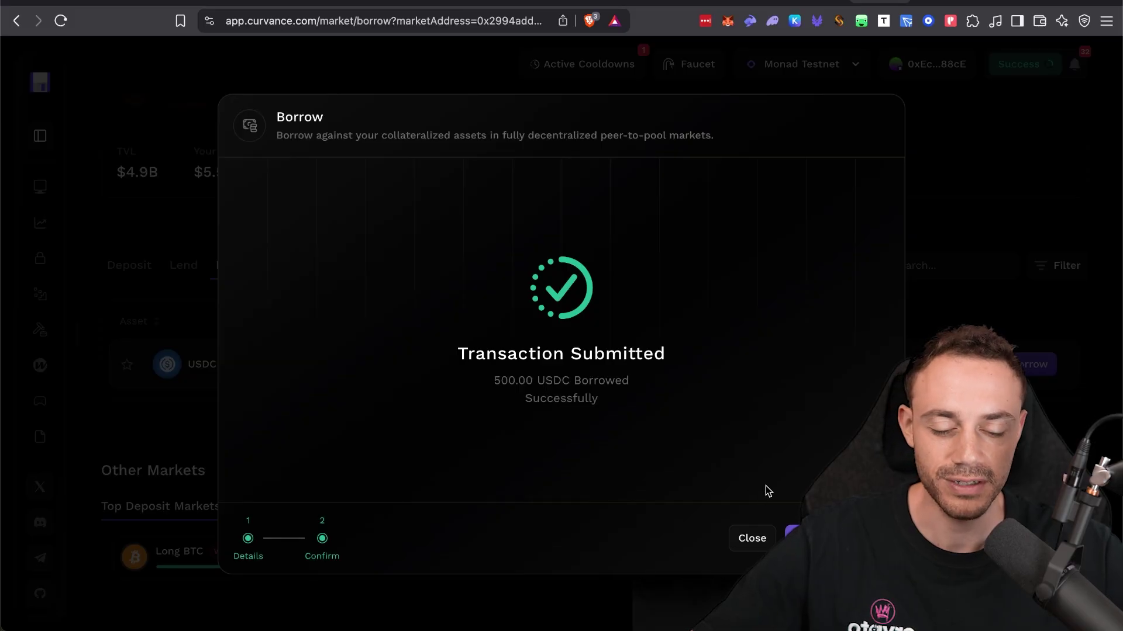
# - Close the borrow confirmation and go back to the Long BTC market's lending list
pyautogui.click(749, 540)
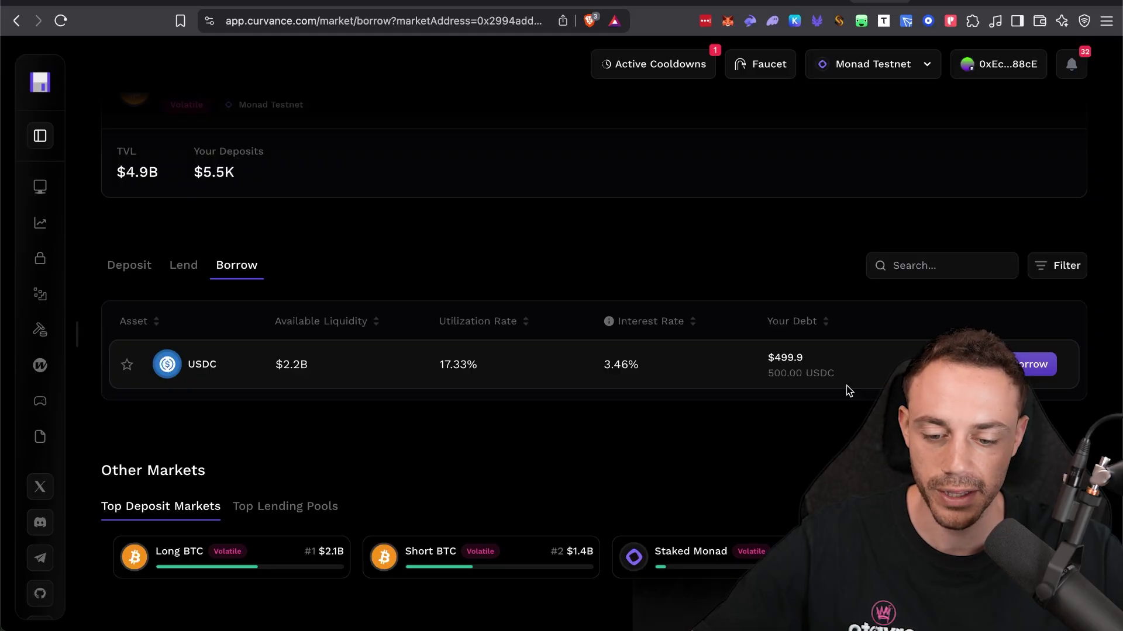
pyautogui.scroll(2, 849, 390)
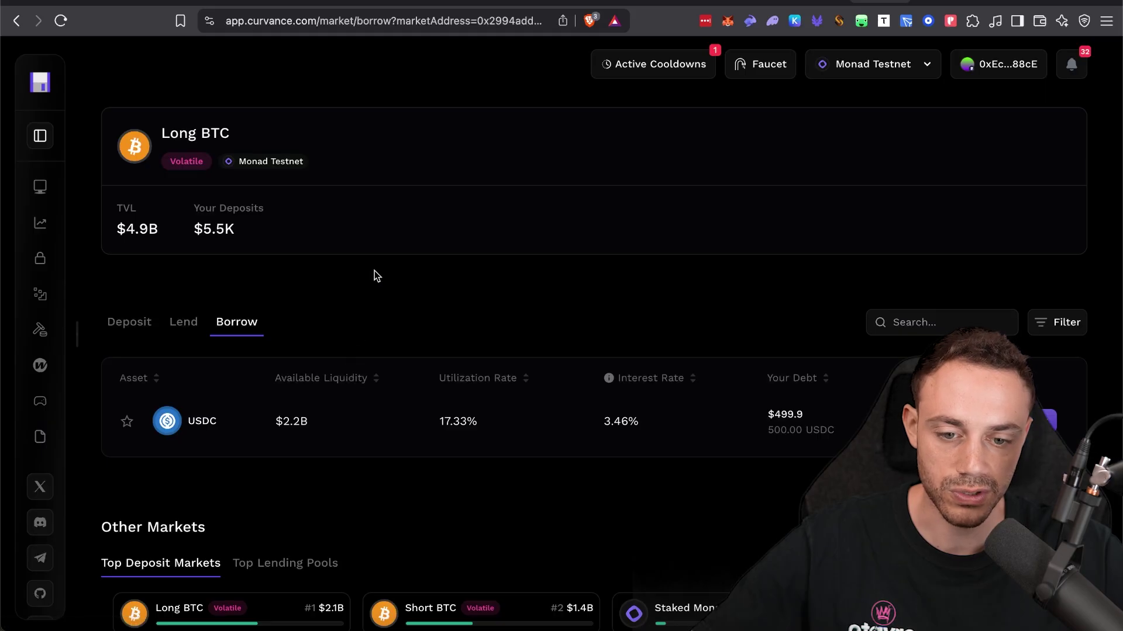
pyautogui.hscroll(-5, 374, 271)
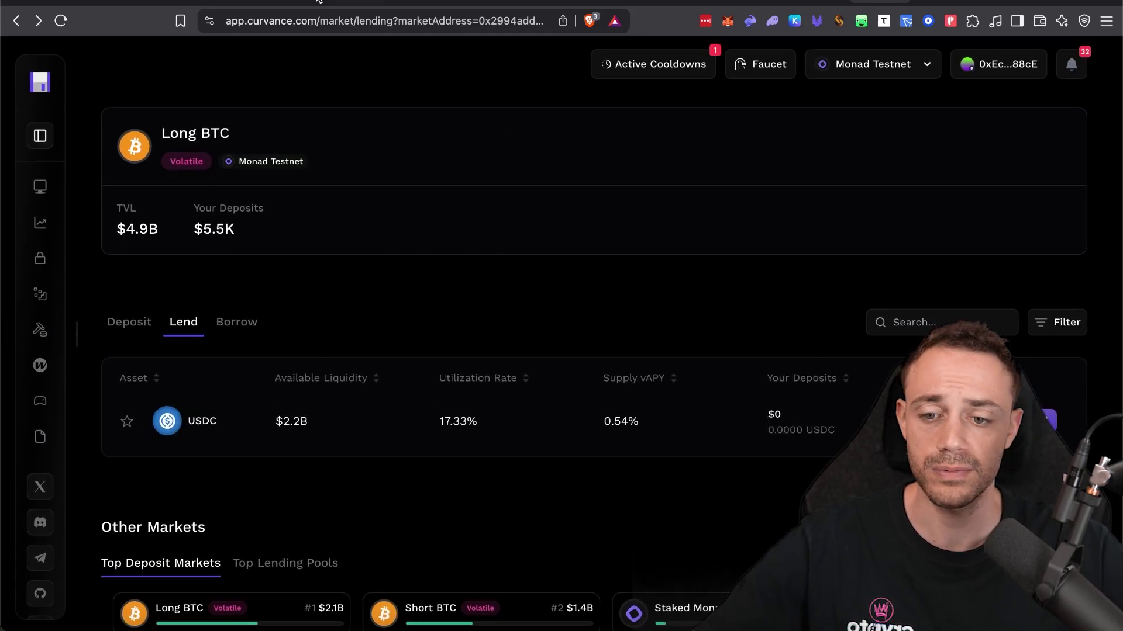
# - Switch to the CryptoRank Monad guide and open its ZkSwap link in a new tab
pyautogui.hotkey('ctrl', 'shift', 'Tab')
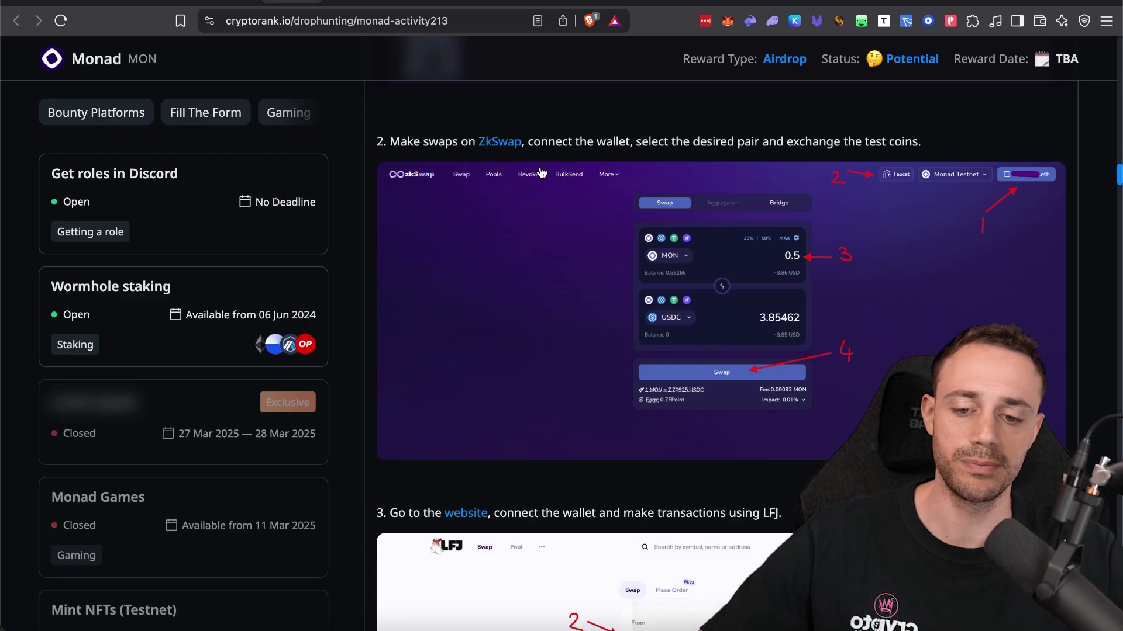
pyautogui.rightClick(496, 145)
pyautogui.click(527, 153)
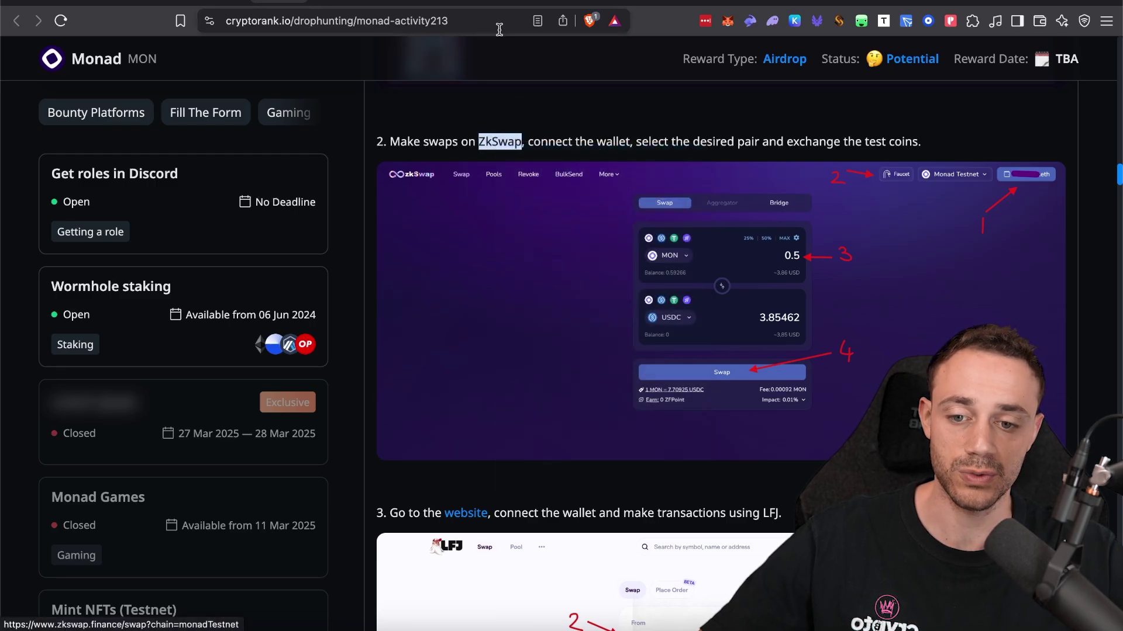
pyautogui.click(337, 3)
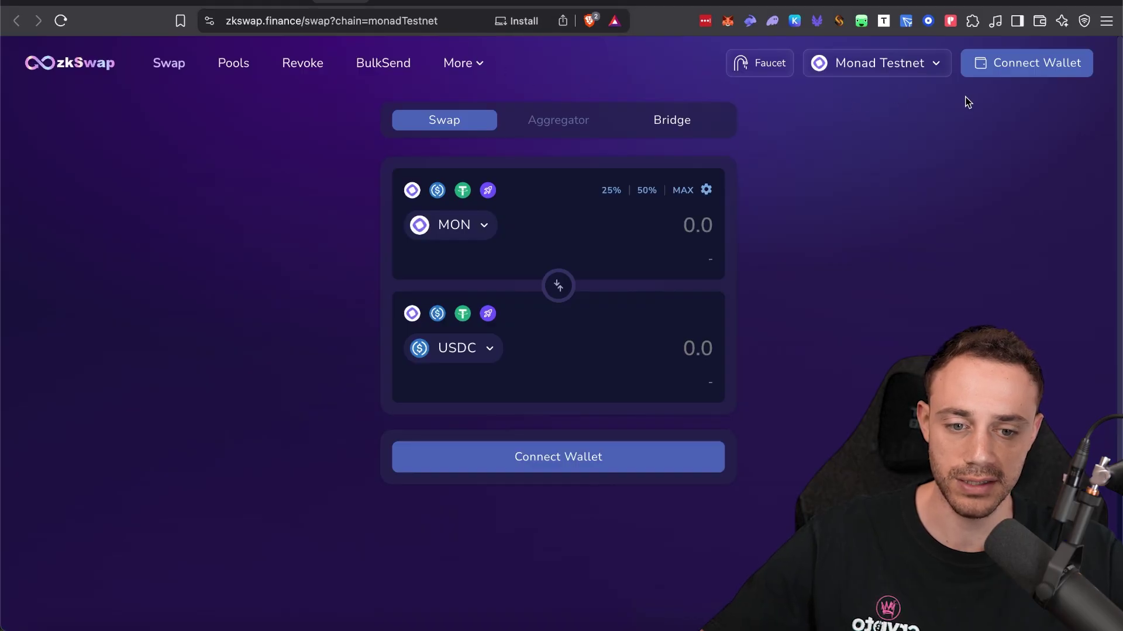
# - Connect the Phantom wallet to zkSwap on Monad Testnet and approve the connection
pyautogui.click(579, 468)
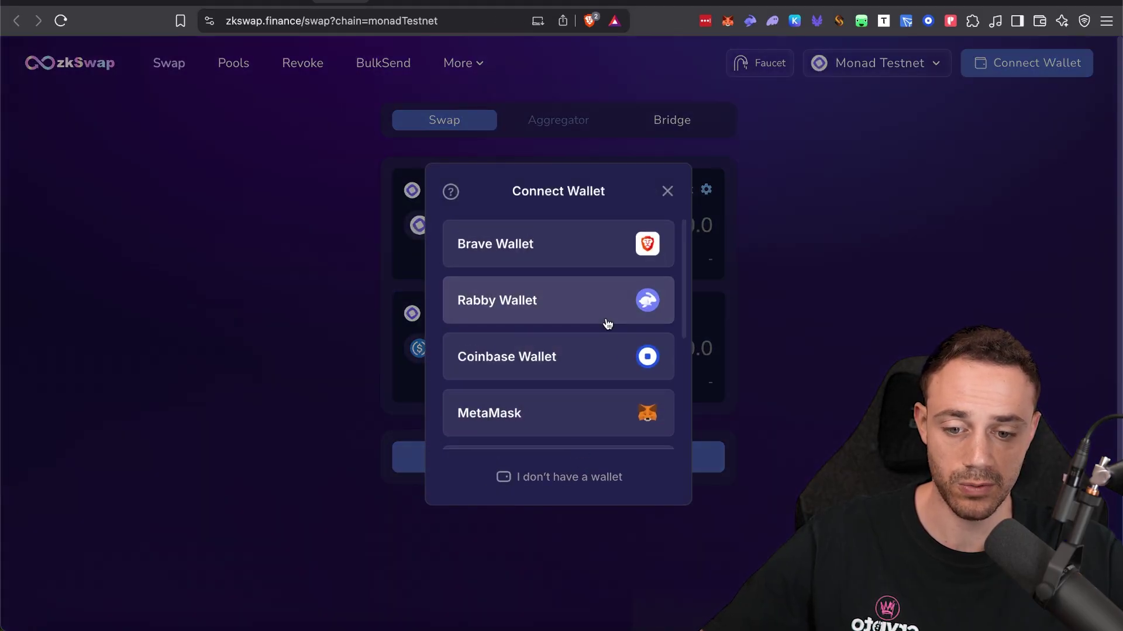
pyautogui.scroll(-3, 573, 380)
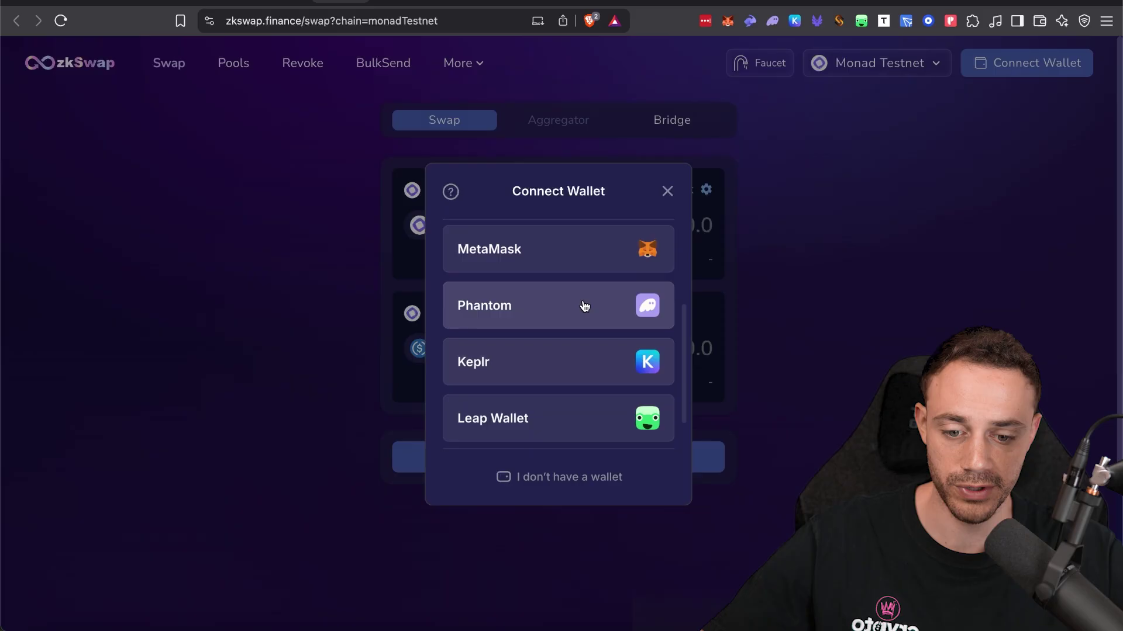
pyautogui.click(584, 304)
pyautogui.click(1070, 416)
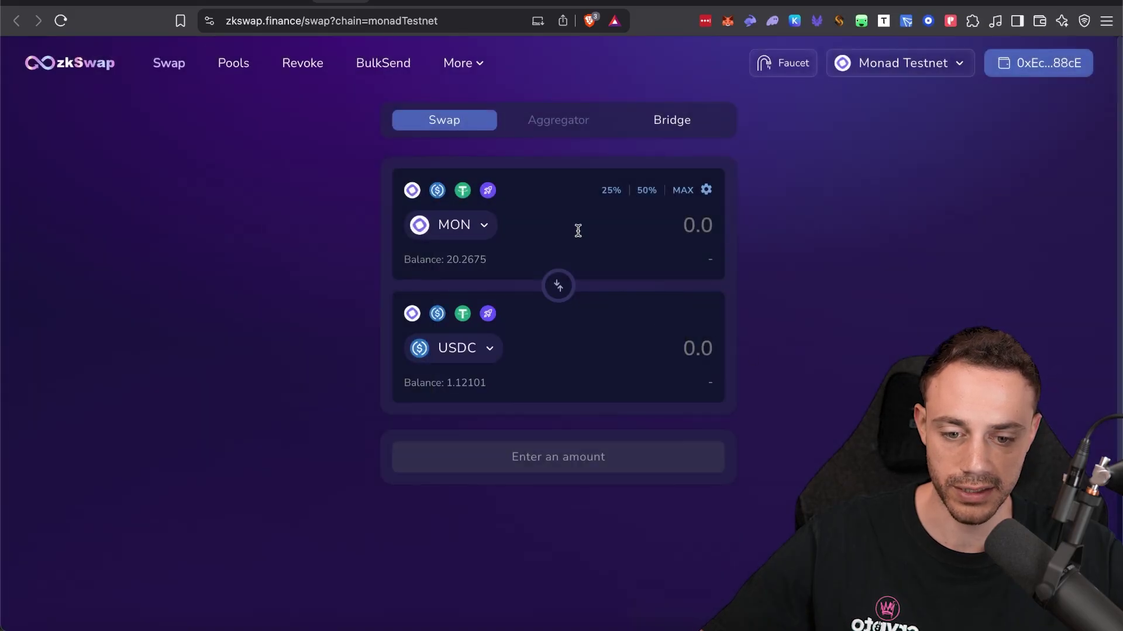
# - Swap 0.01 MON for USDC on zkSwap, approve the transaction in the wallet and close the confirmation
pyautogui.click(682, 227)
pyautogui.write('0.01')
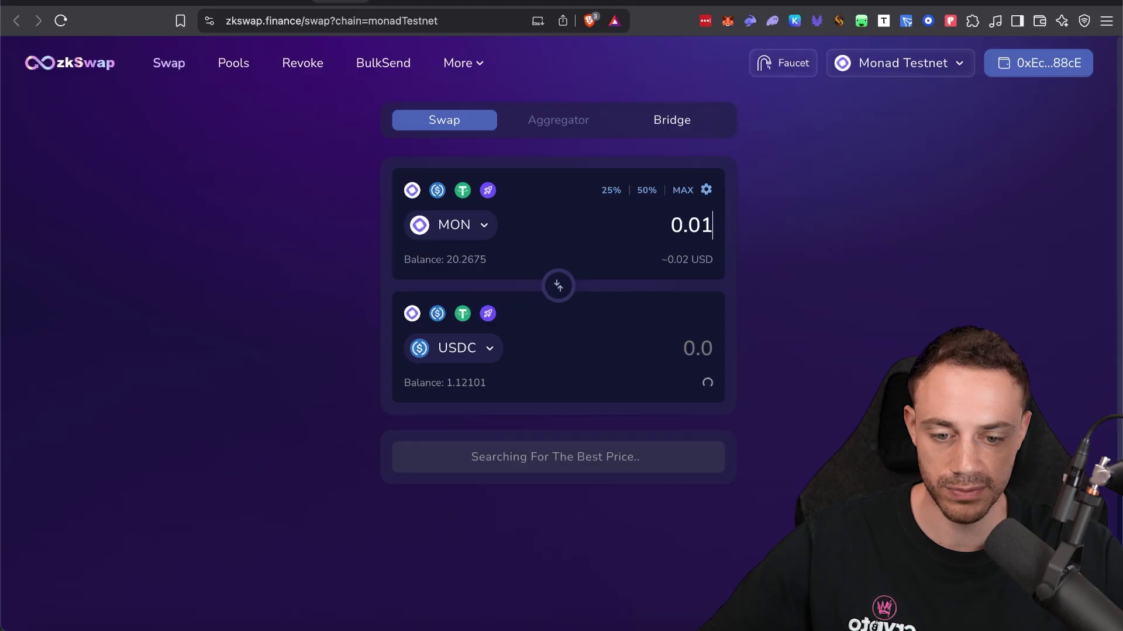
pyautogui.click(581, 454)
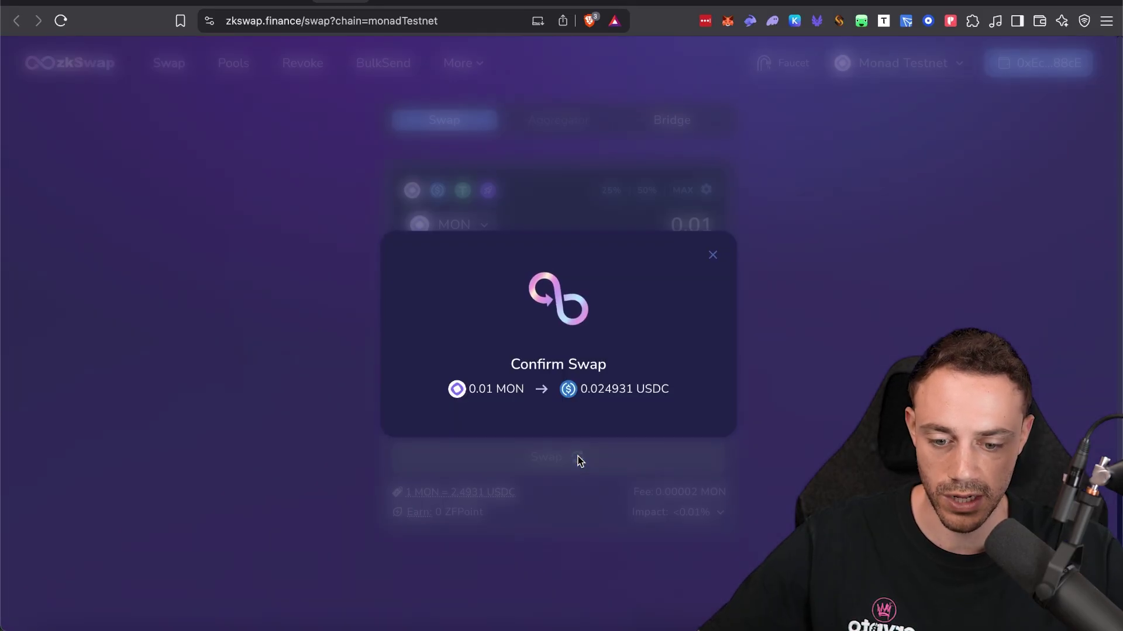
pyautogui.click(1071, 409)
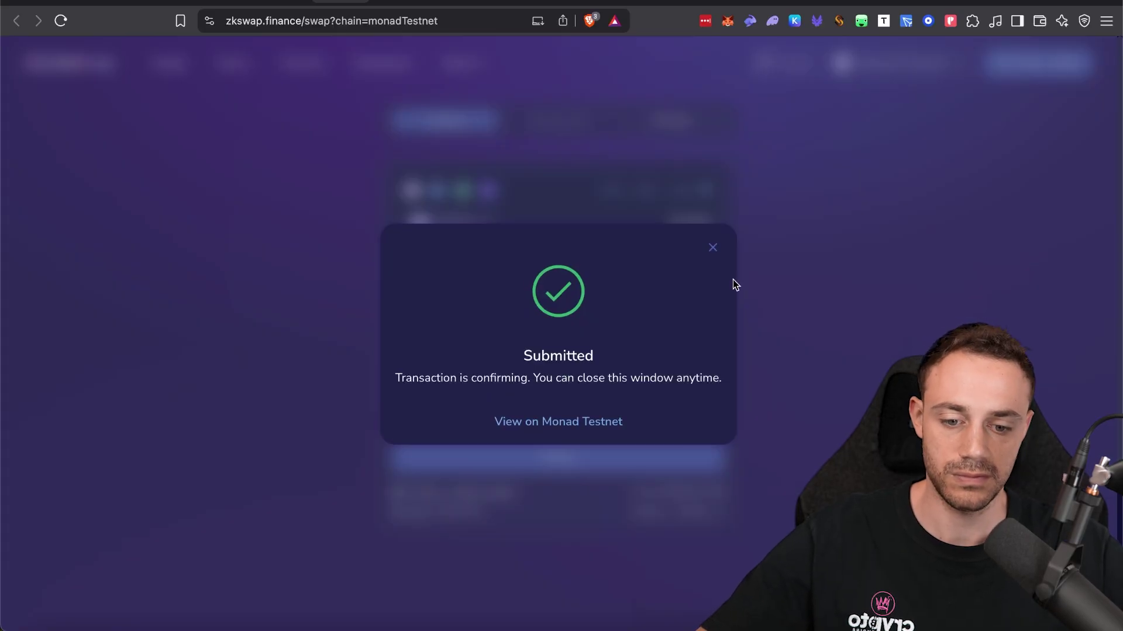
pyautogui.click(712, 248)
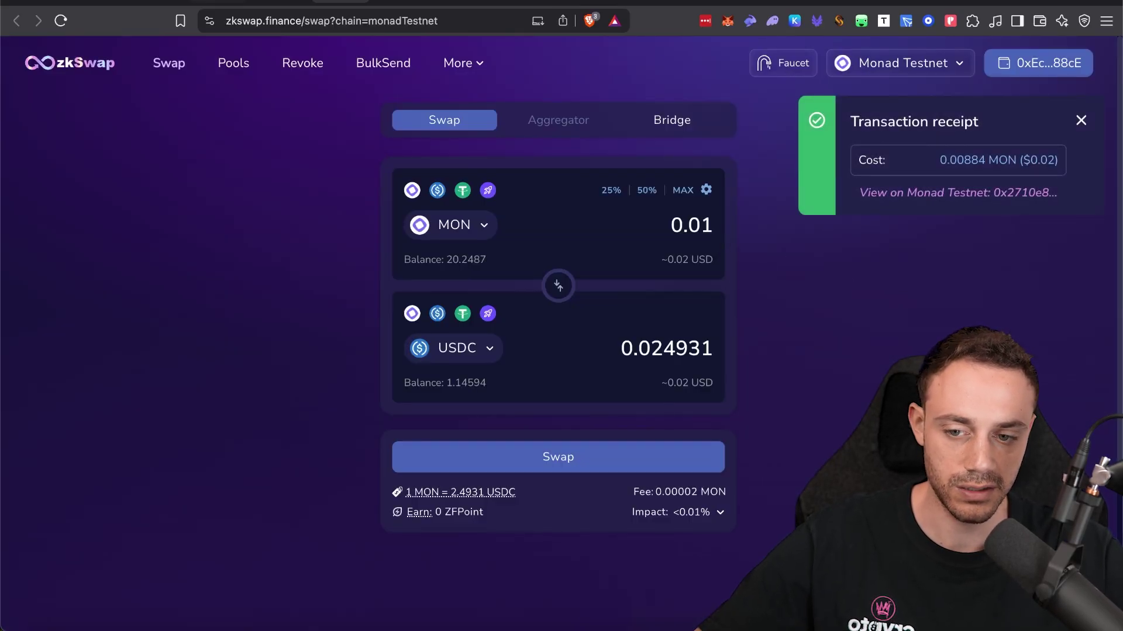
# - Return to the CryptoRank Monad guide and look through its remaining testnet, gaming and feedback form activities
pyautogui.click(564, 2)
pyautogui.scroll(-15, 597, 426)
pyautogui.scroll(-20, 596, 427)
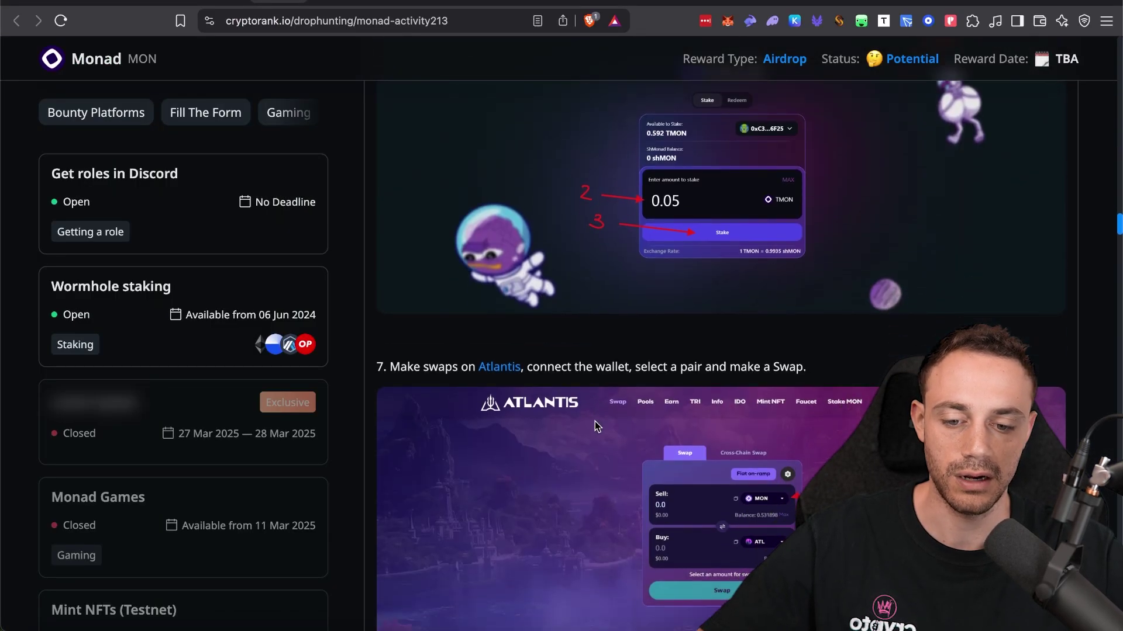
pyautogui.scroll(-20, 595, 426)
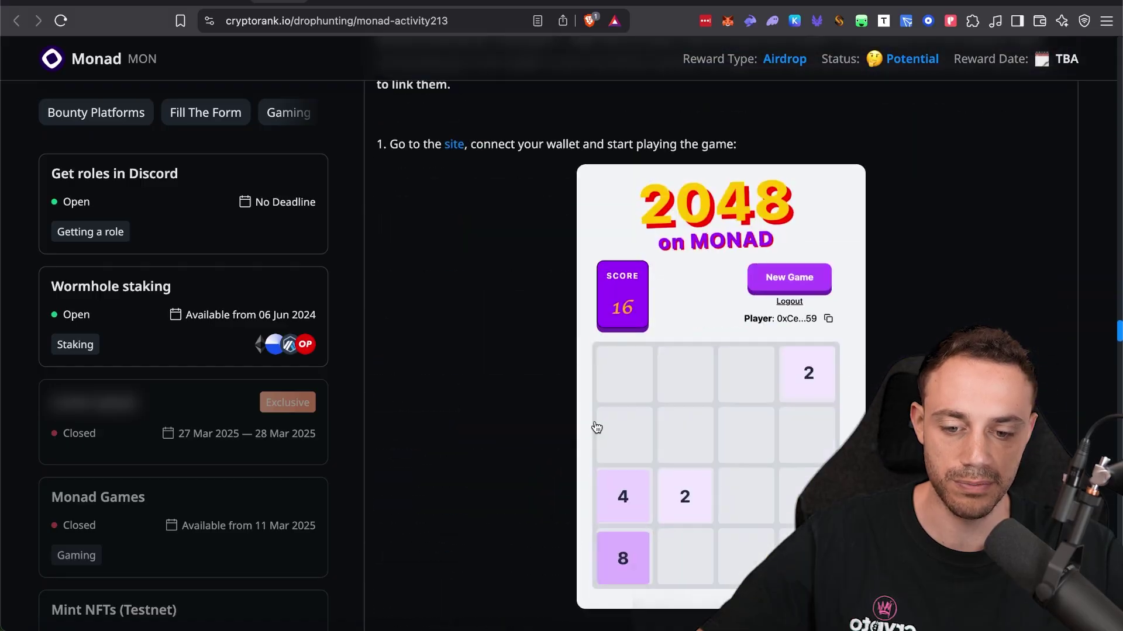
pyautogui.scroll(-15, 597, 427)
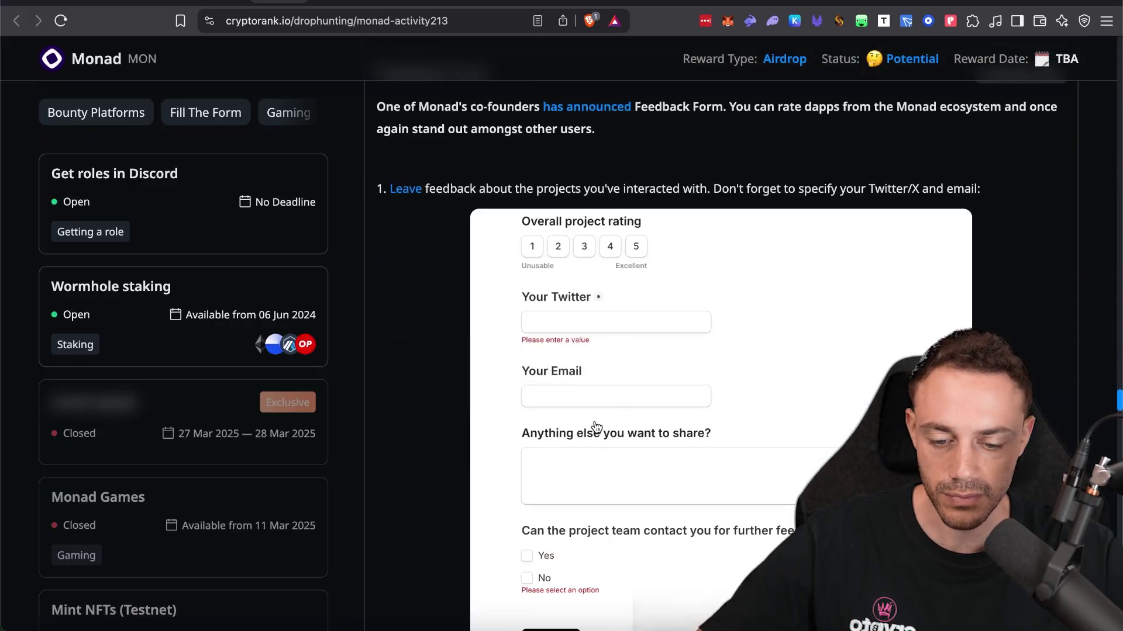
pyautogui.scroll(20, 595, 422)
pyautogui.scroll(20, 595, 424)
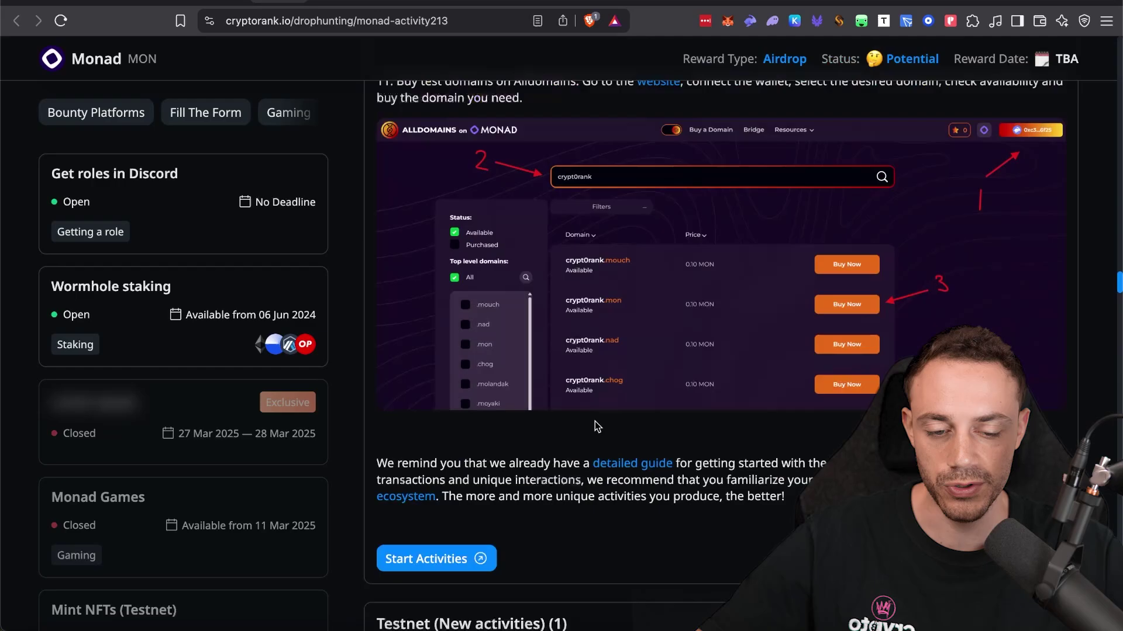
pyautogui.scroll(-15, 595, 421)
pyautogui.scroll(3, 596, 428)
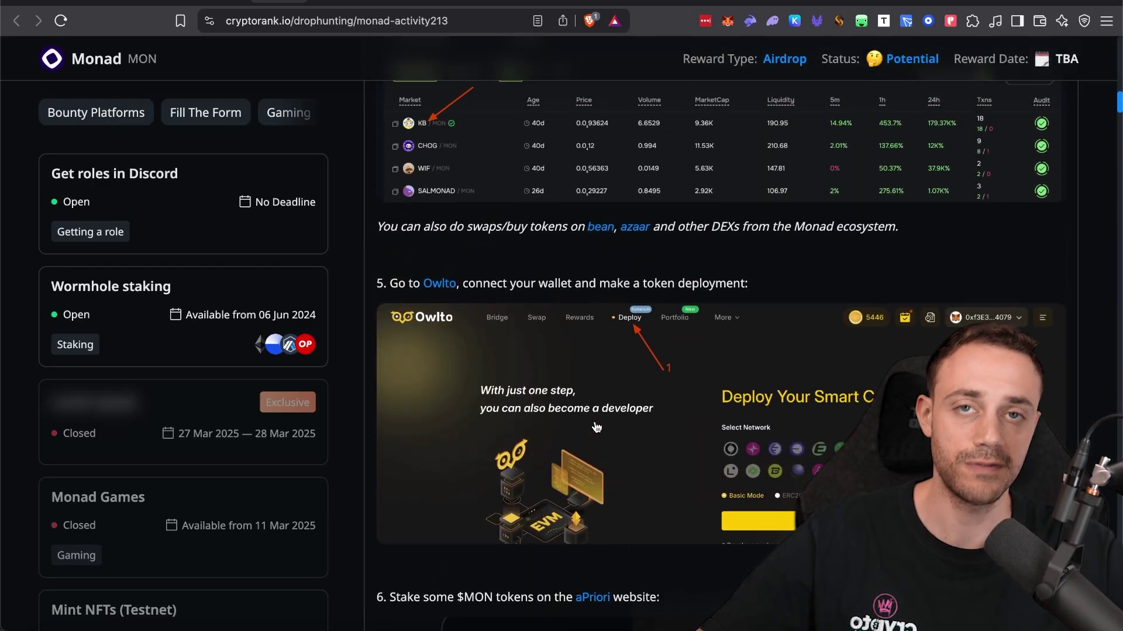
pyautogui.scroll(20, 596, 428)
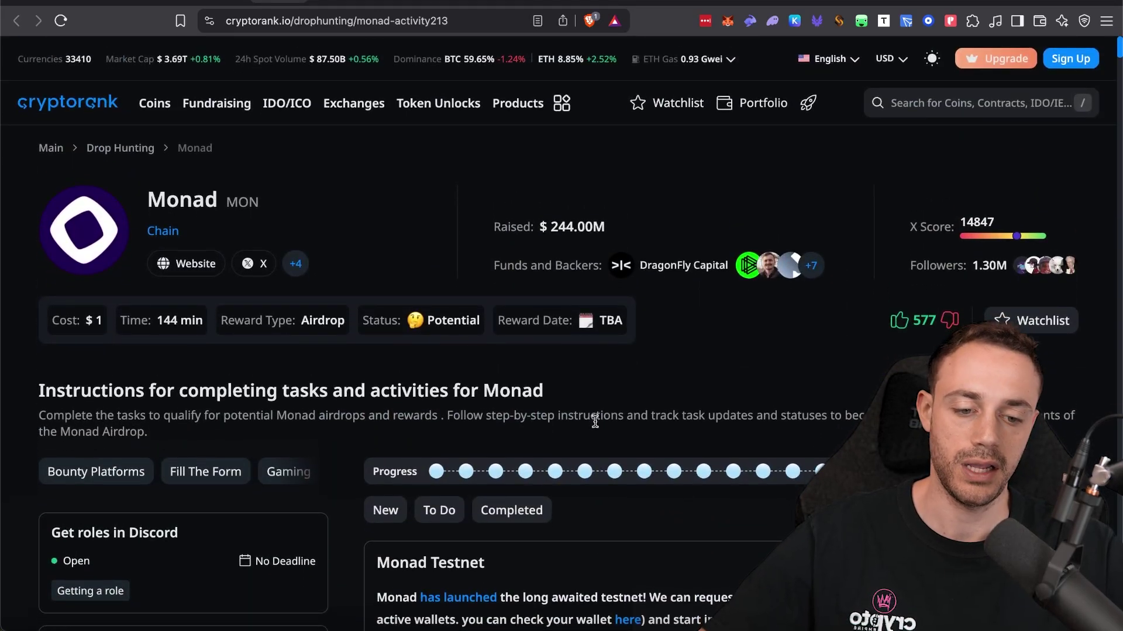